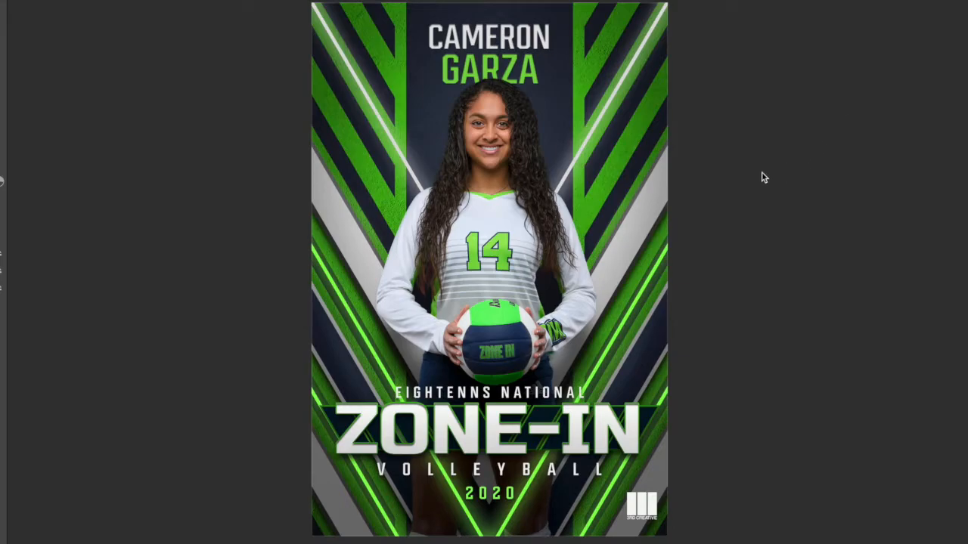
Step: Switch to Photoshop and hide the text, bars, glowing V groups and the sample subject image in the basketball poster template
key(super+Tab)
key(super+Tab)
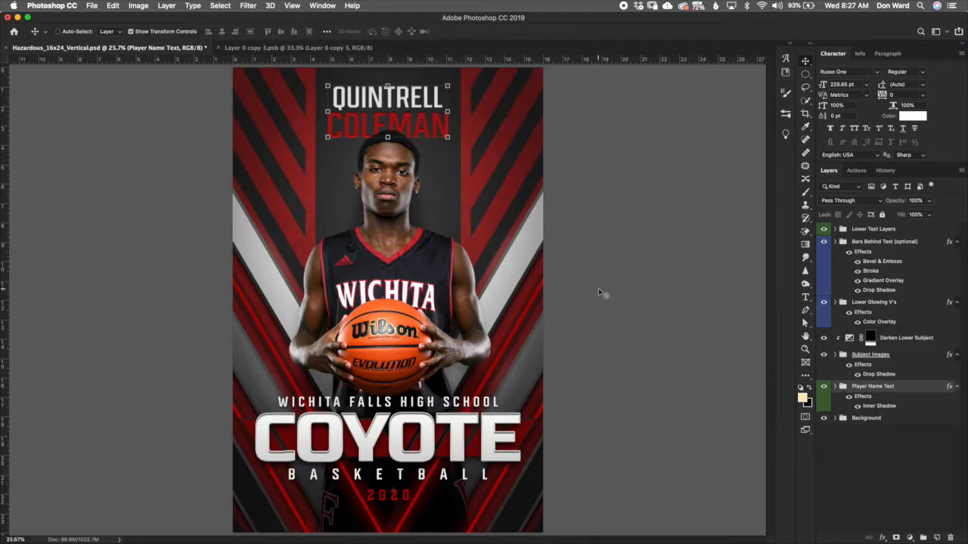
click(824, 229)
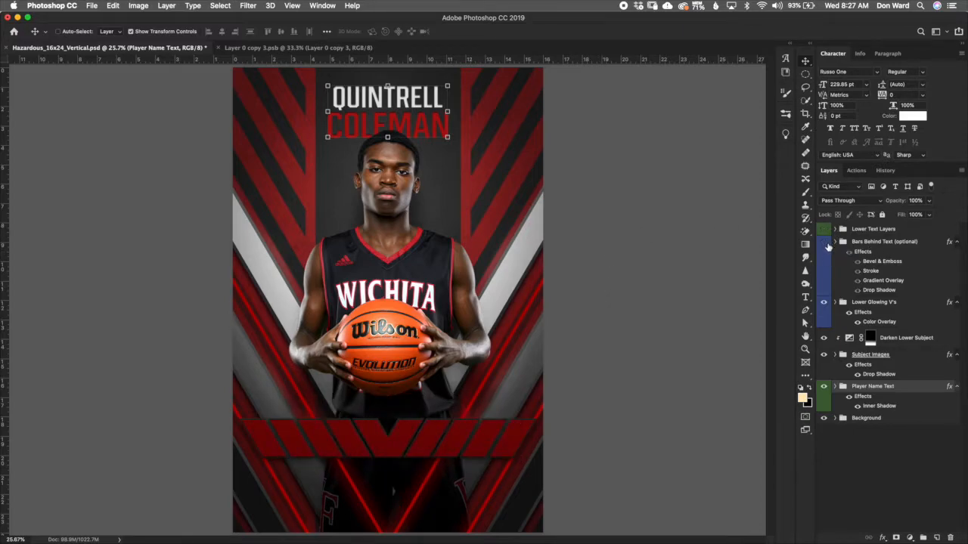
click(824, 242)
click(823, 303)
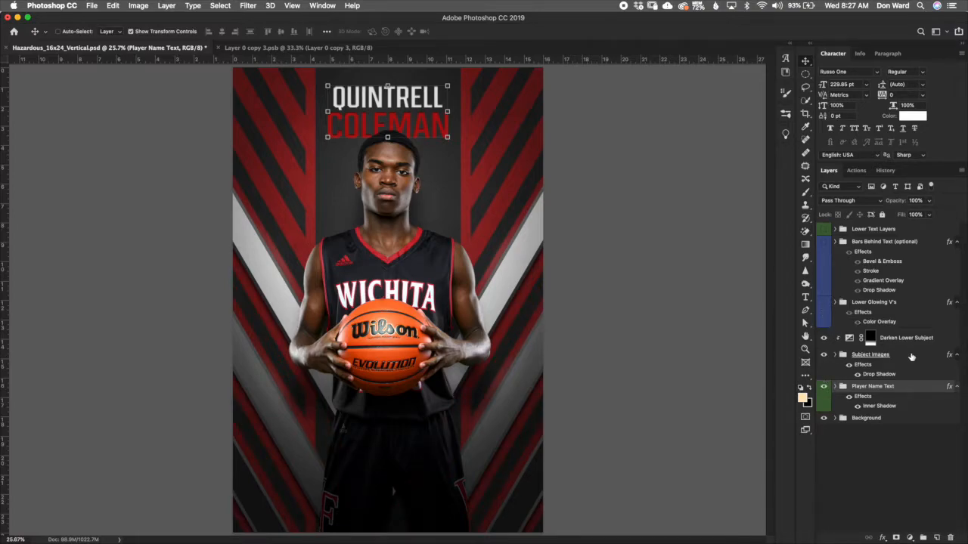
click(910, 375)
click(824, 387)
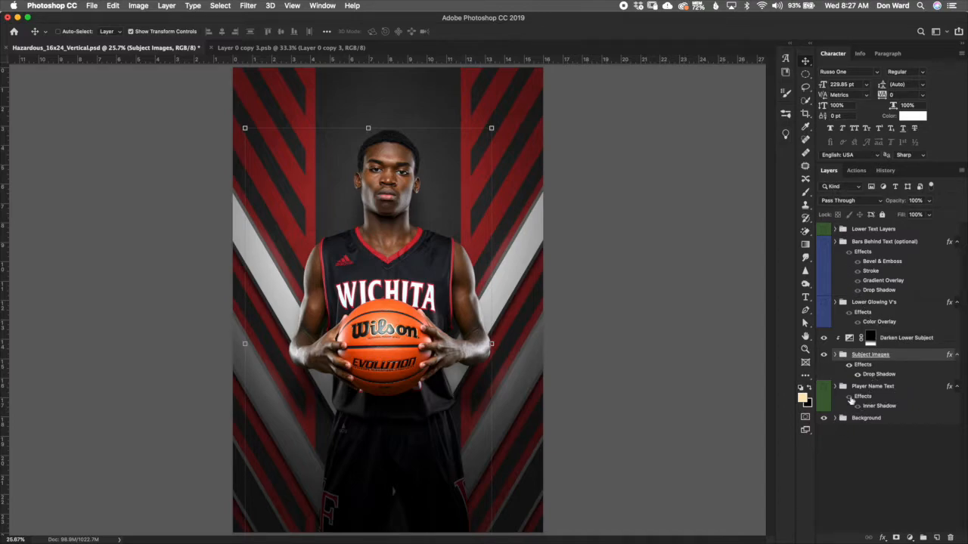
click(835, 356)
click(823, 391)
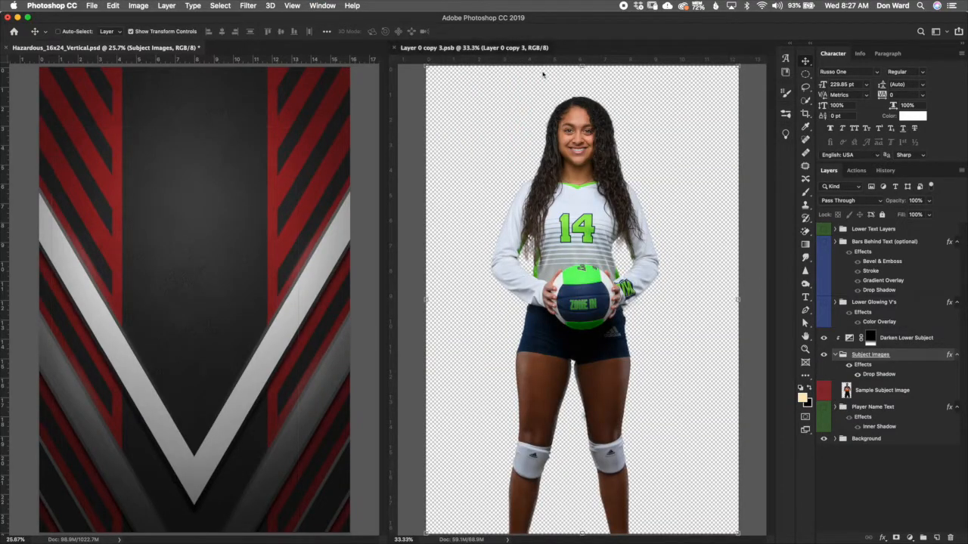
Step: Drag the cut-out volleyball player layer from the other document into the poster's Subject Images group
click(529, 67)
drag(836, 234, 184, 220)
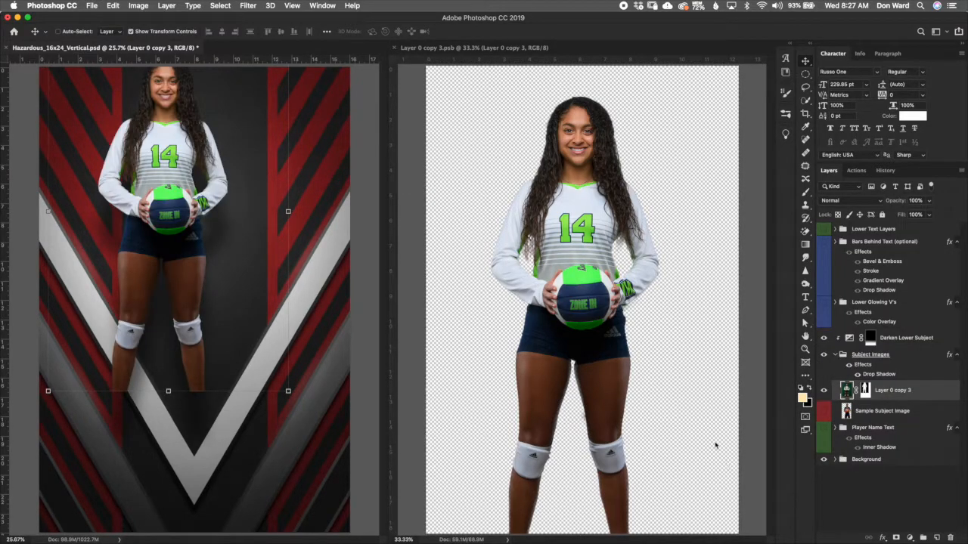
key(super+alt+shift+c)
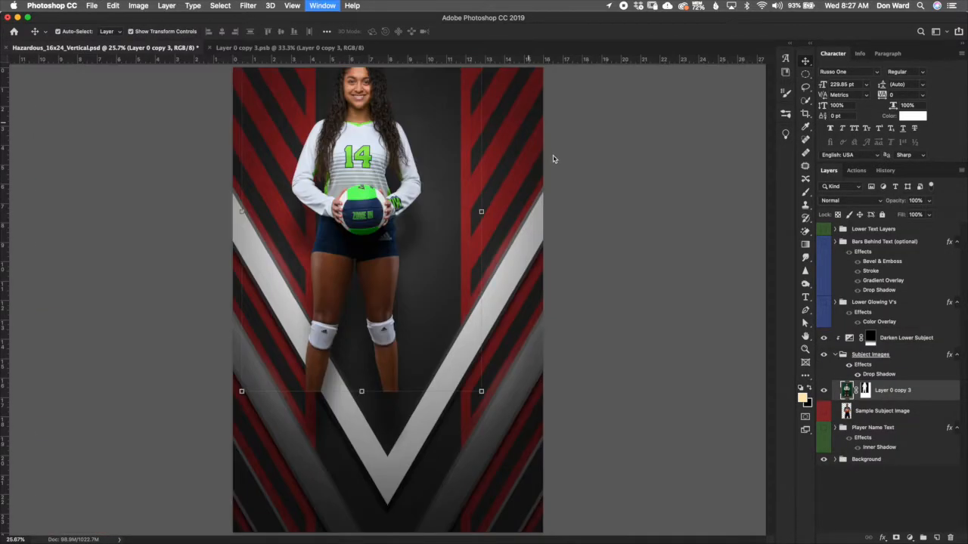
Step: Convert the player layer to a smart object and scale it up to about 140%, centered on the poster
right_click(930, 395)
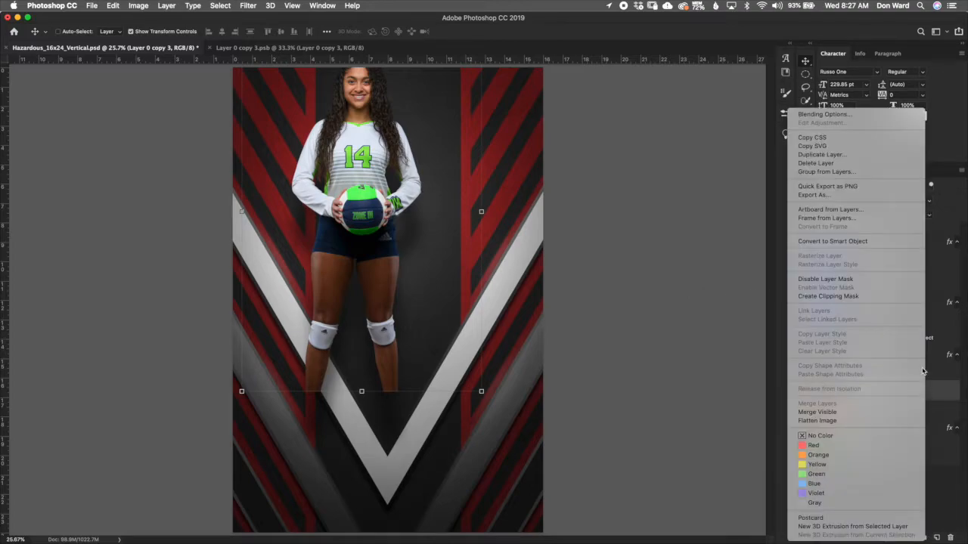
click(884, 242)
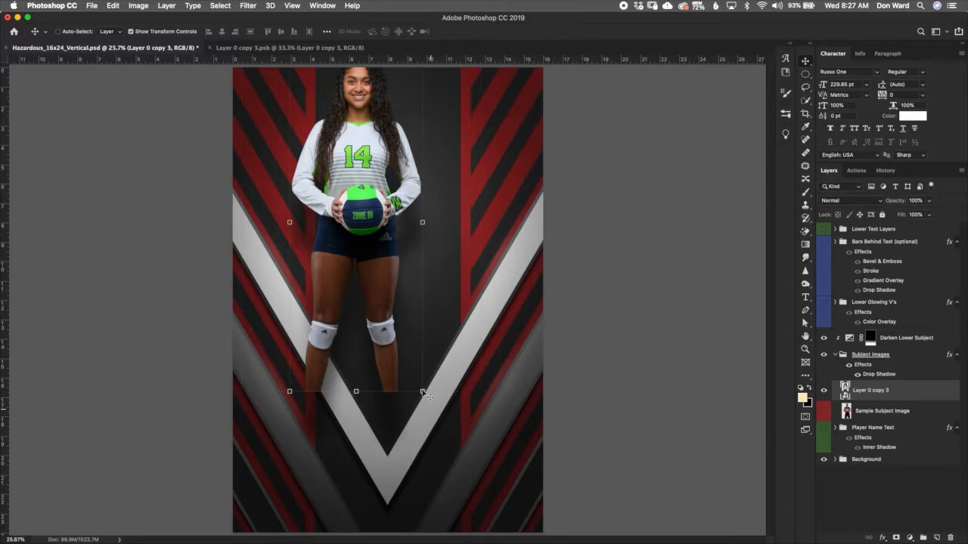
click(424, 392)
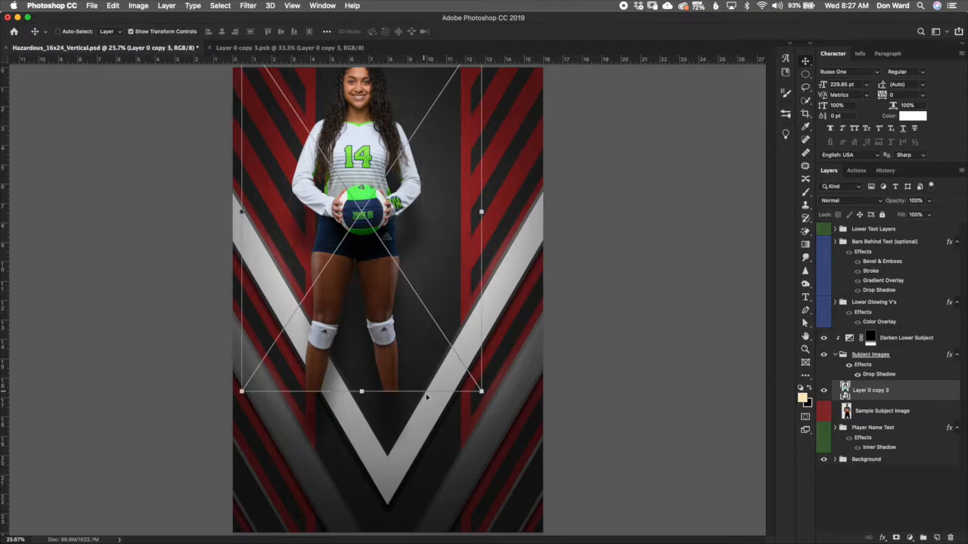
click(480, 391)
drag(495, 401, 588, 513)
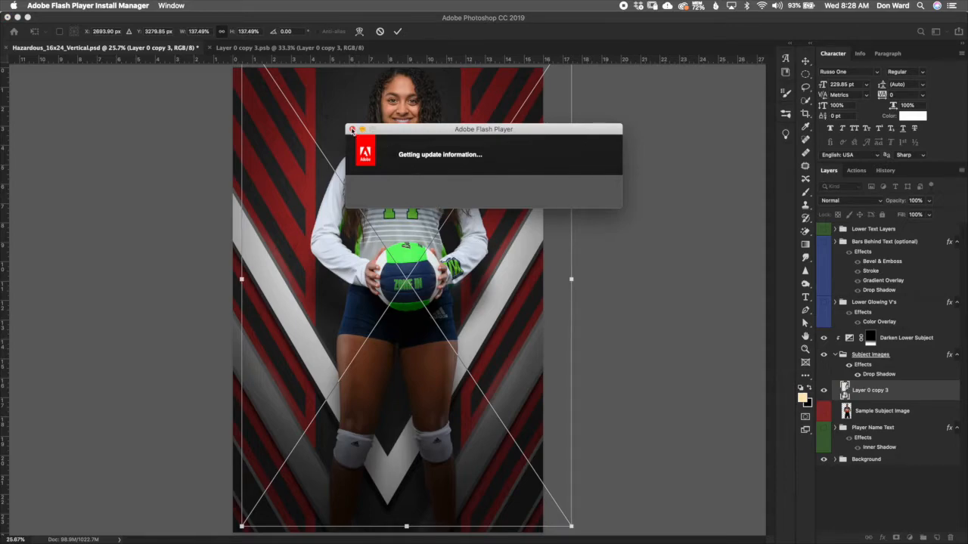
click(351, 130)
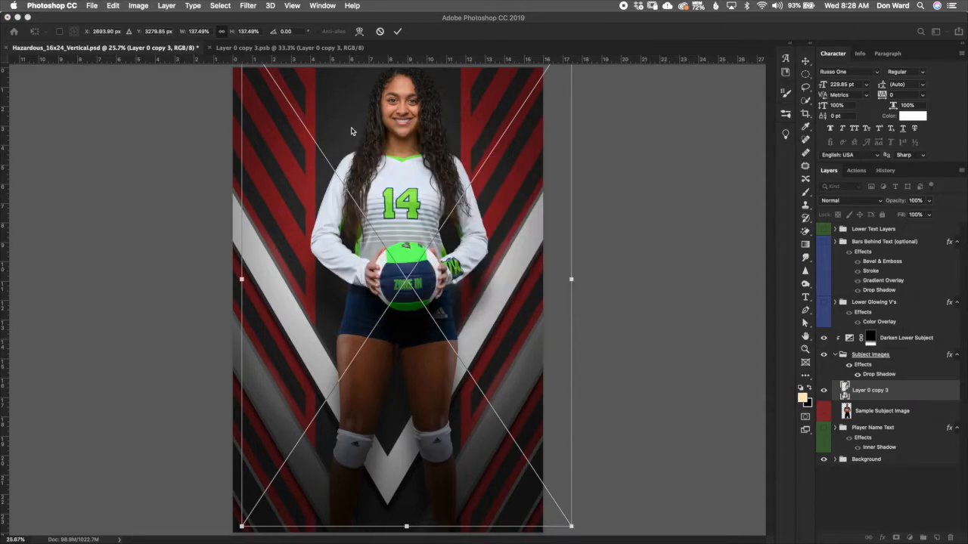
drag(407, 217, 397, 255)
drag(552, 99, 559, 88)
mouse_move(384, 198)
mouse_down()
mouse_move(382, 184)
mouse_move(389, 192)
mouse_up()
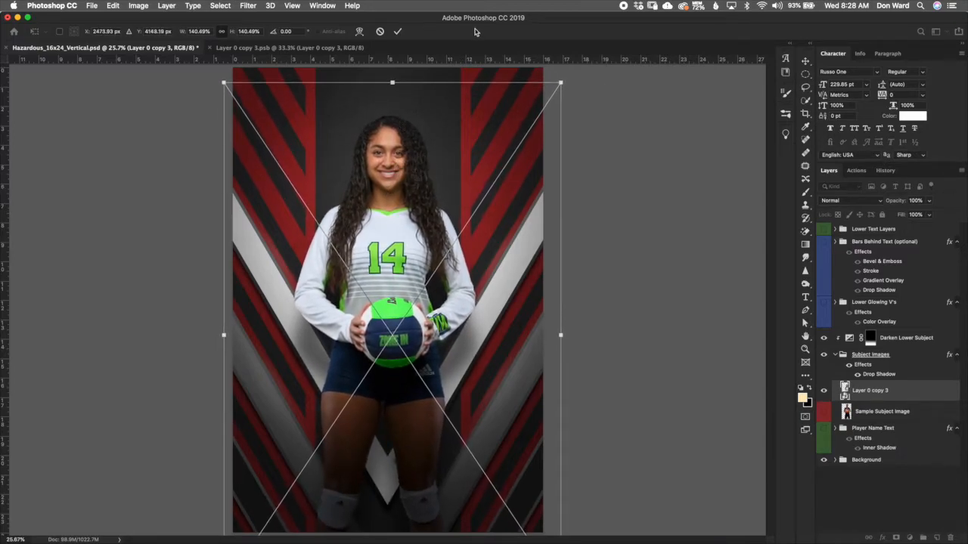
click(397, 31)
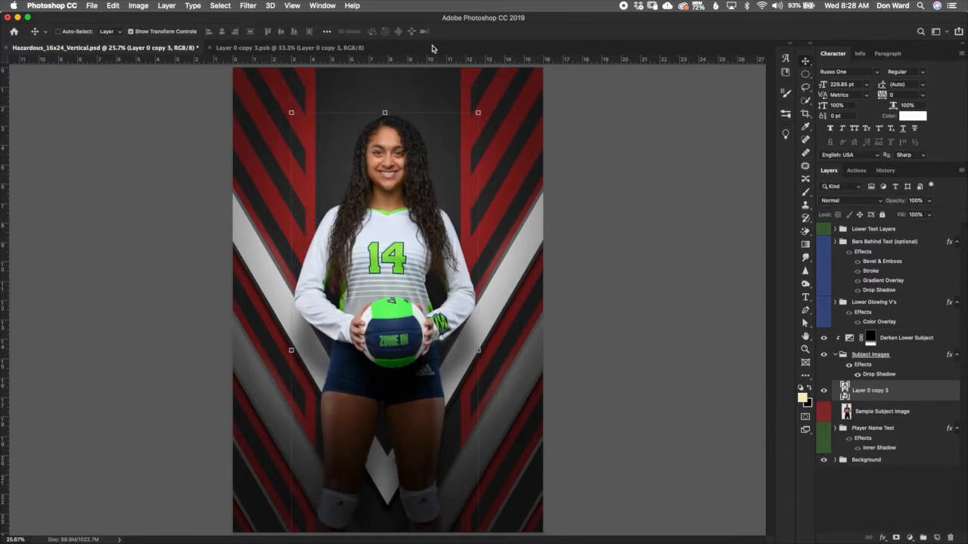
Step: Open the Background group and toggle the Diagonal Lines Sides group's visibility to inspect its effect
click(835, 354)
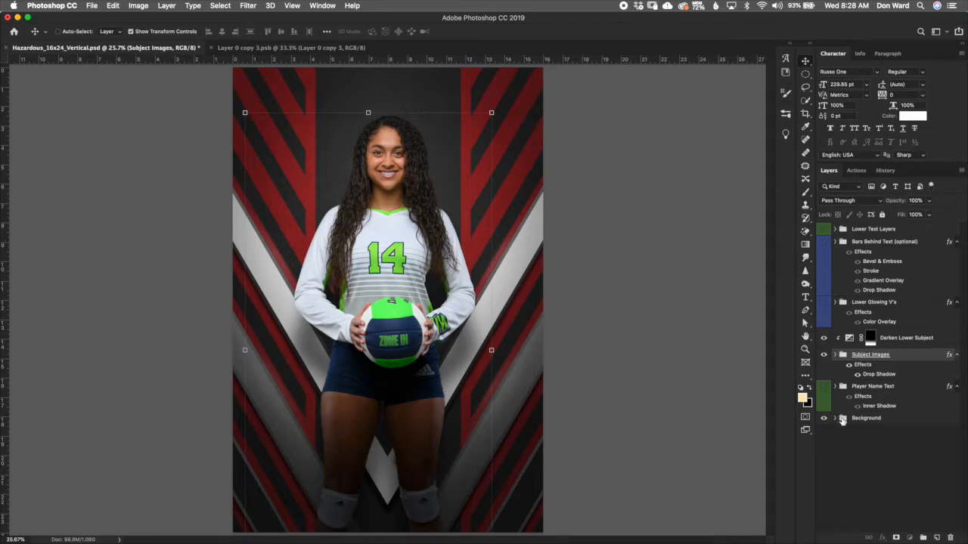
click(837, 418)
scroll(912, 341, down, 3)
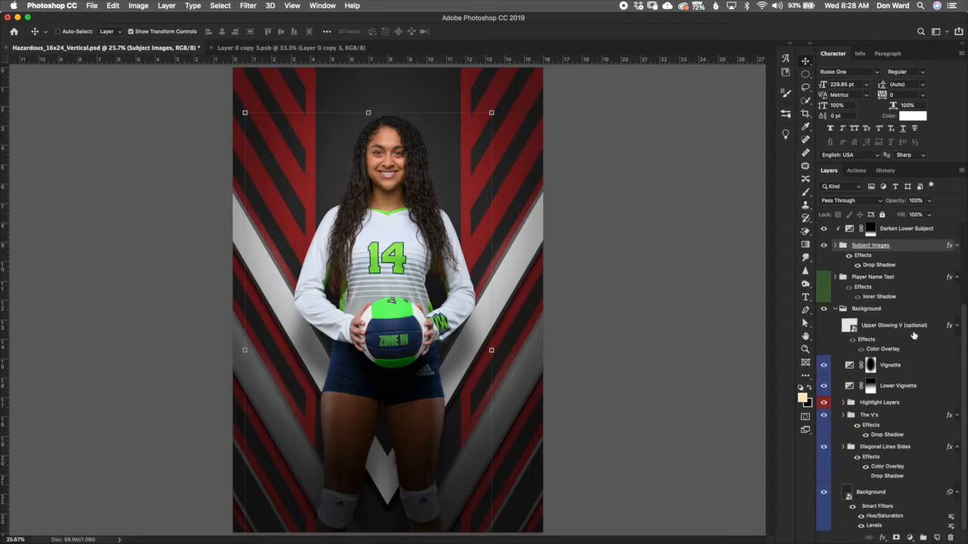
click(898, 311)
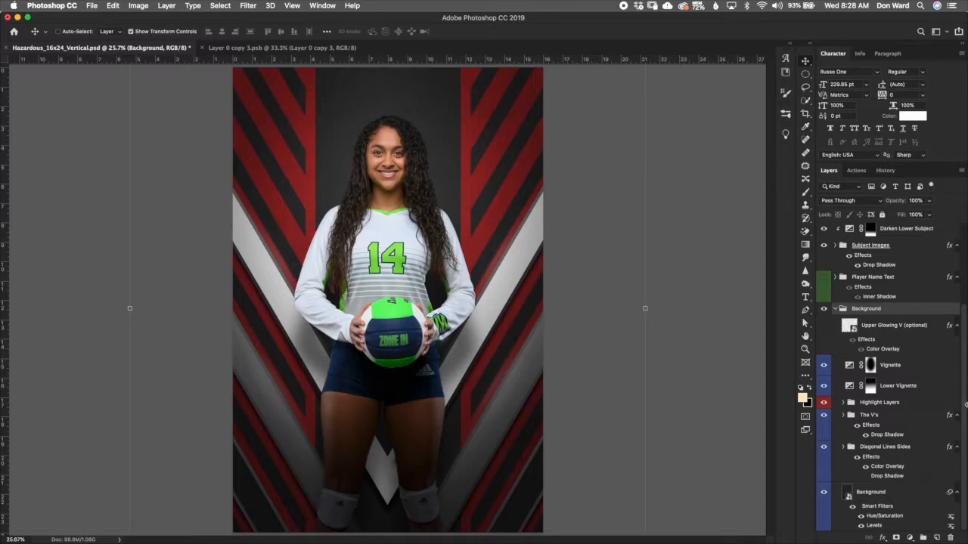
click(898, 496)
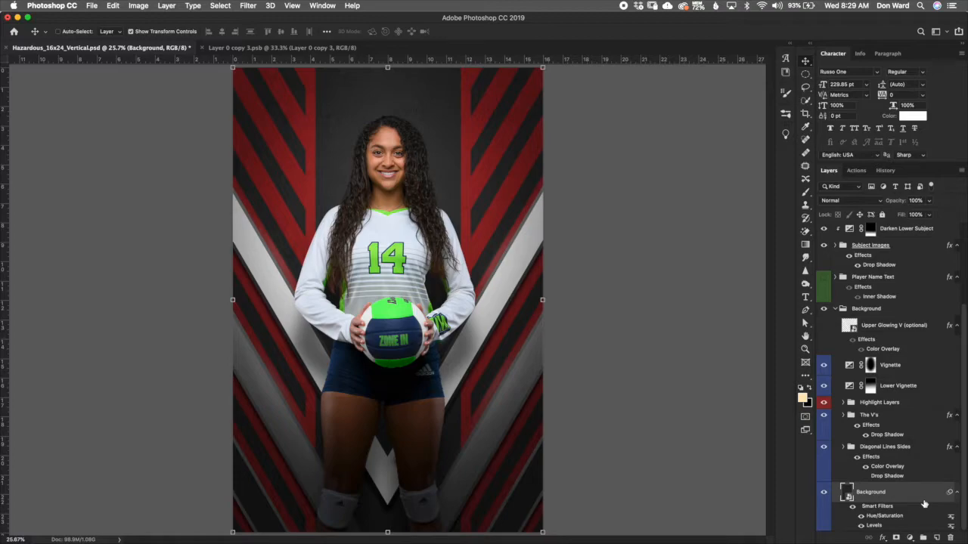
click(907, 447)
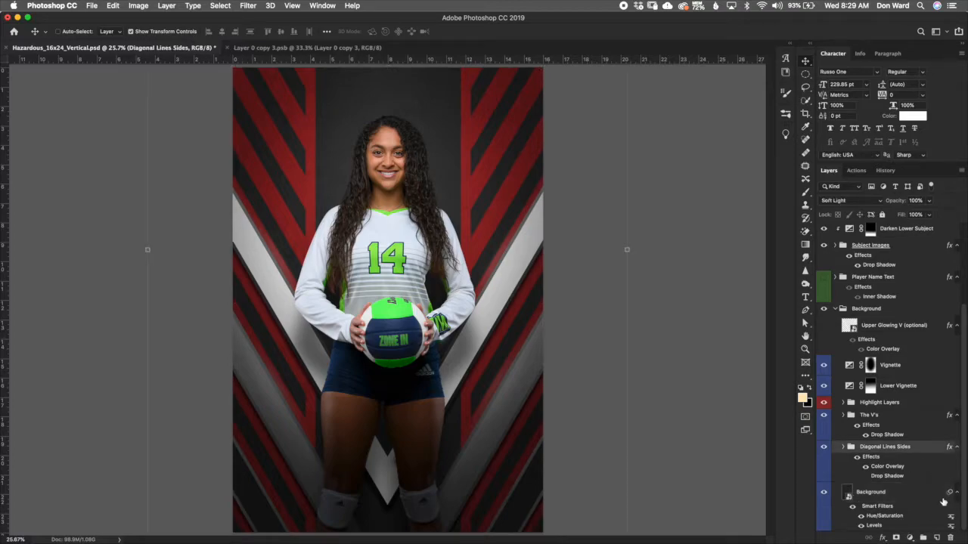
click(824, 447)
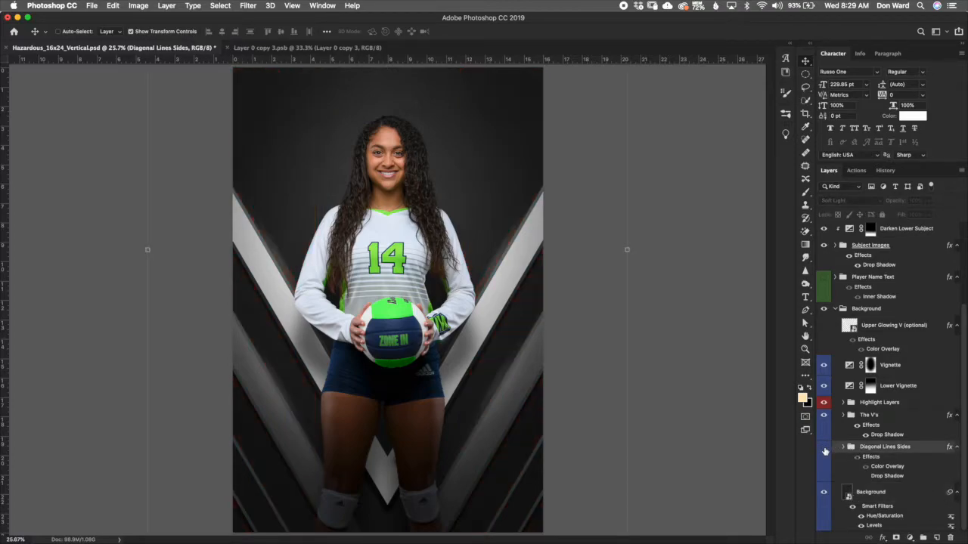
click(824, 449)
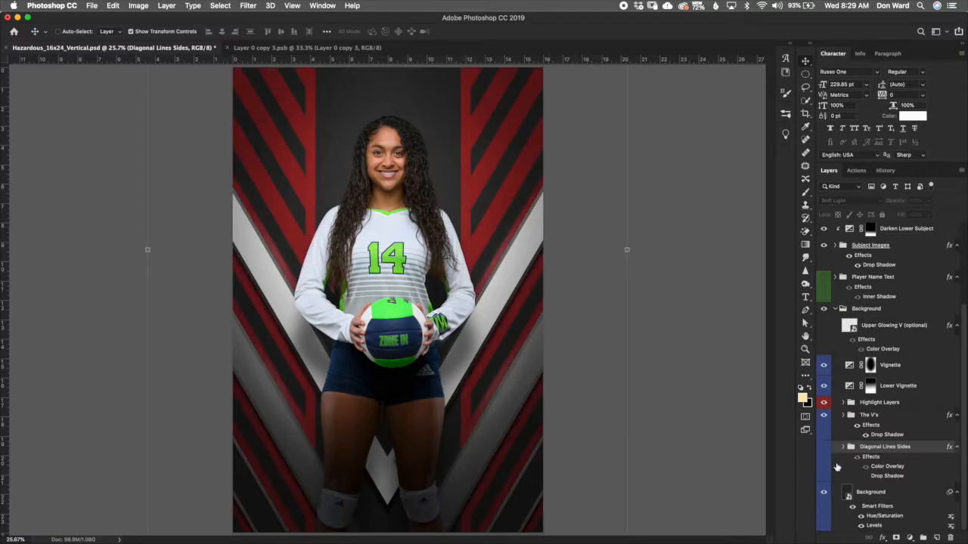
click(823, 447)
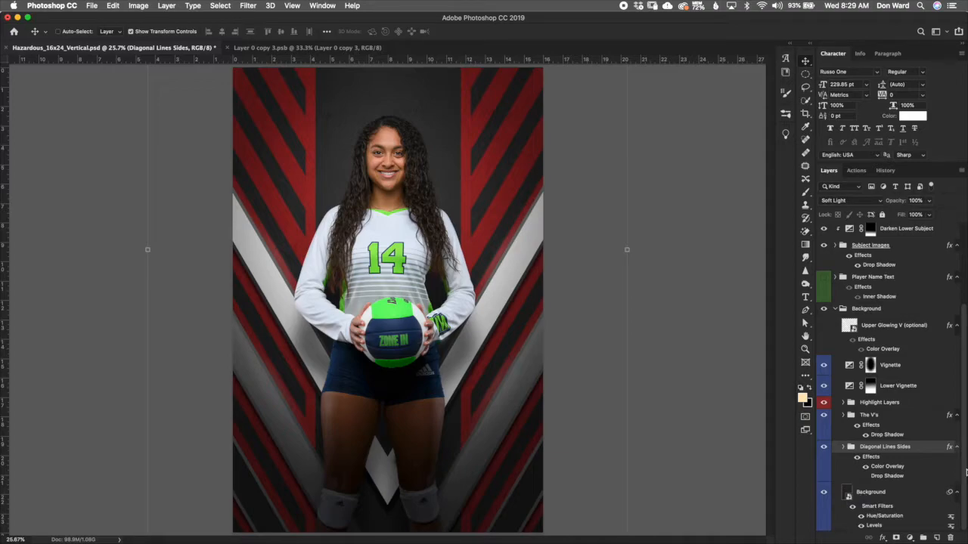
Step: Set the Diagonal Lines Sides group's blend mode to Normal
click(889, 492)
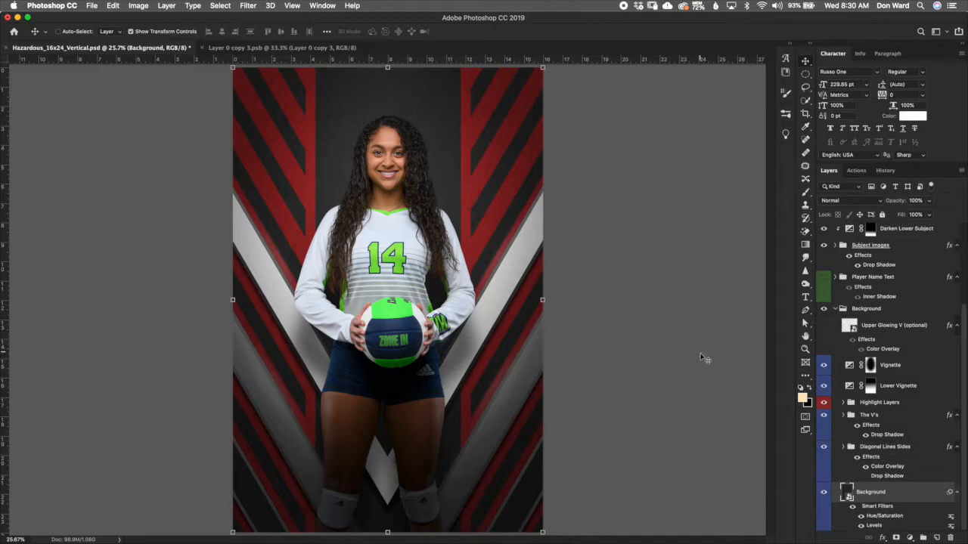
click(883, 450)
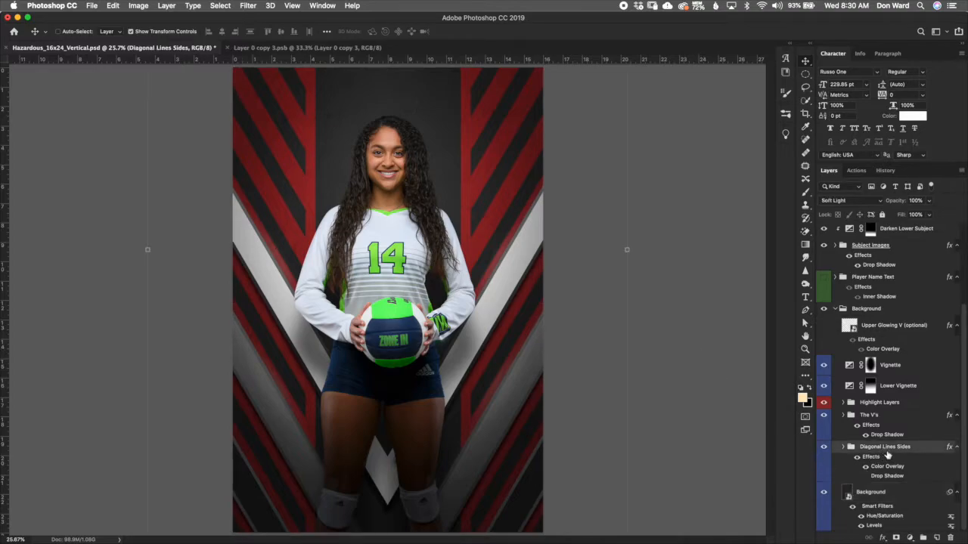
click(870, 201)
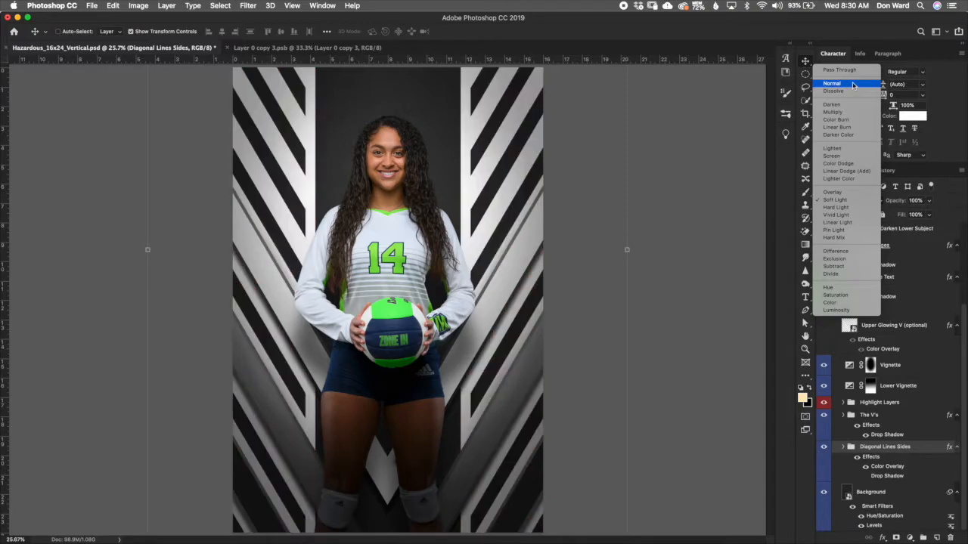
click(852, 86)
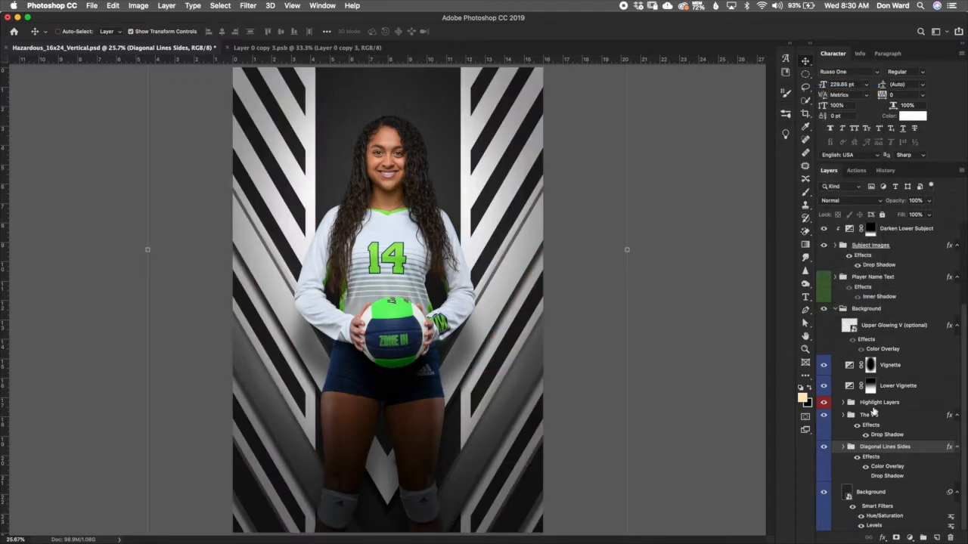
Step: Set the blend mode of the Diagonal Lines Sides Color Overlay effect to Normal
double_click(893, 467)
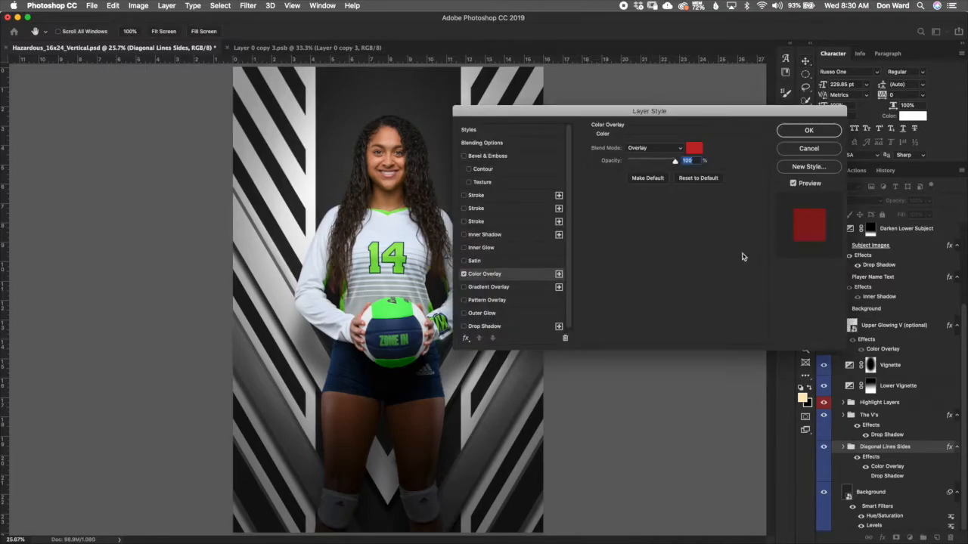
click(663, 152)
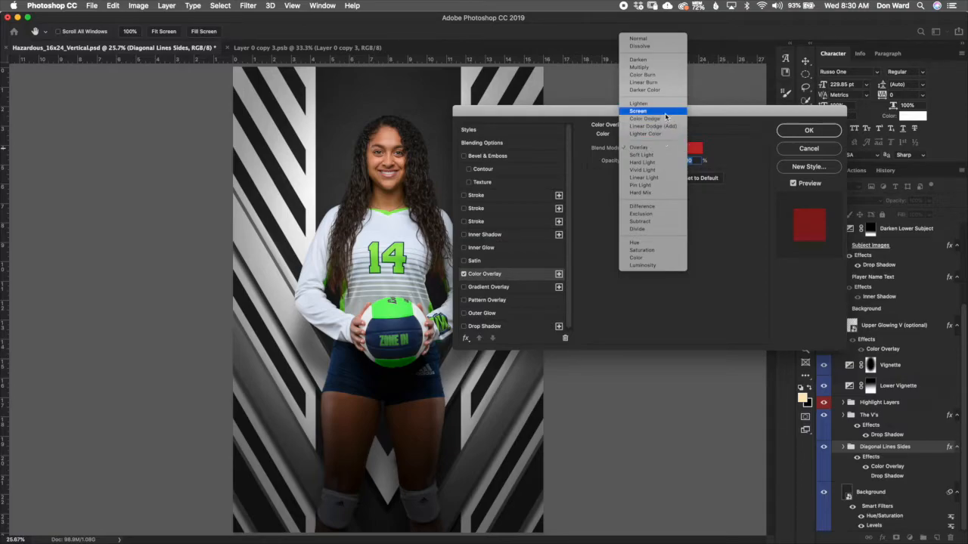
key(Escape)
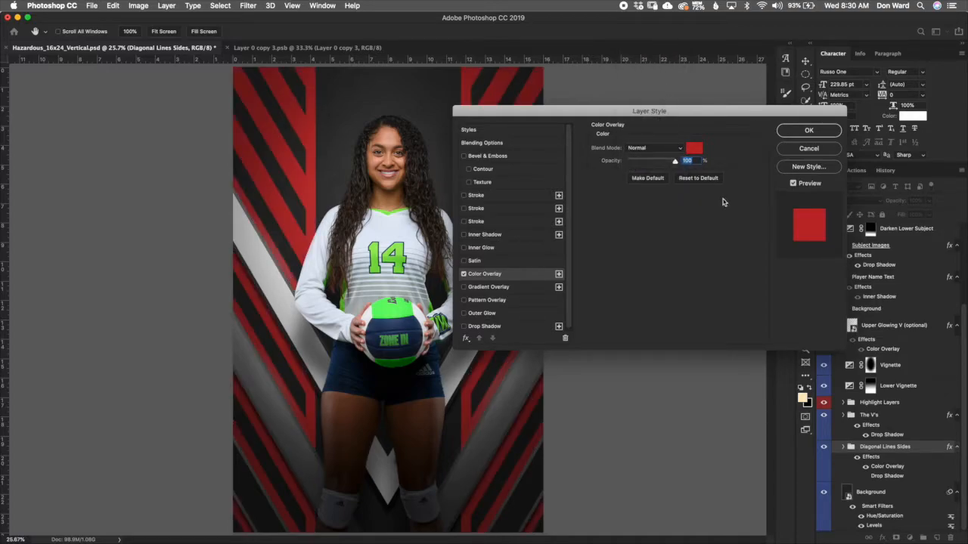
click(821, 133)
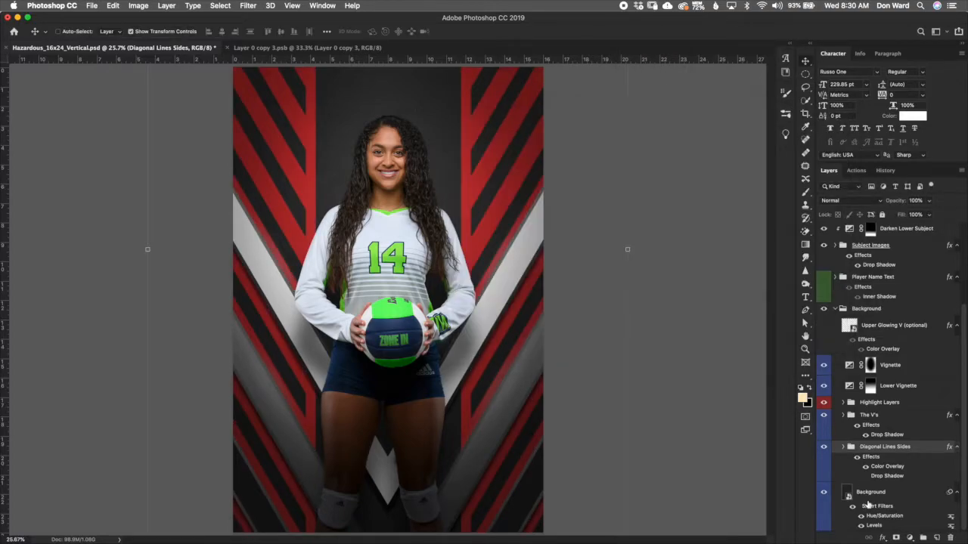
Step: Try colorizing the background's Hue/Saturation filter to a bright green, then cancel the dialog
click(894, 520)
double_click(898, 515)
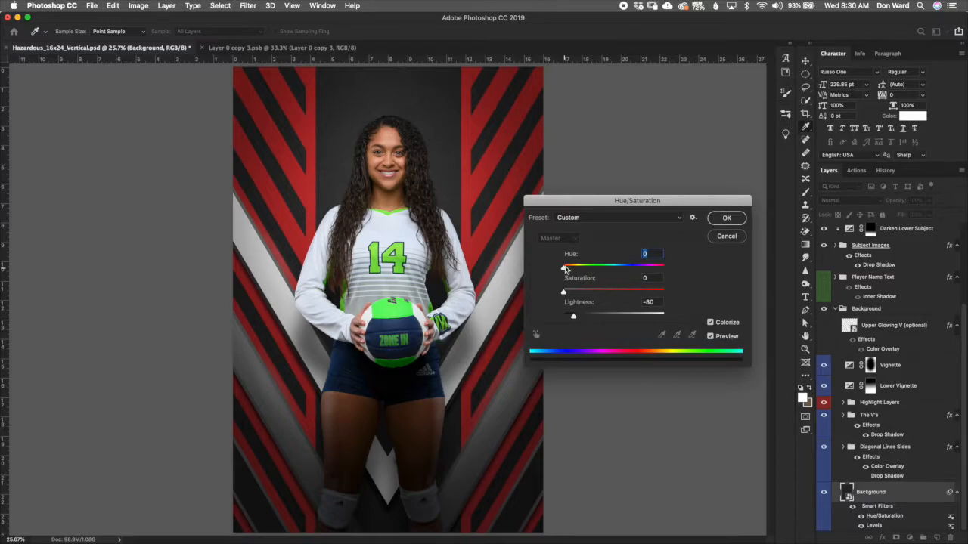
drag(564, 269, 588, 269)
drag(564, 294, 648, 292)
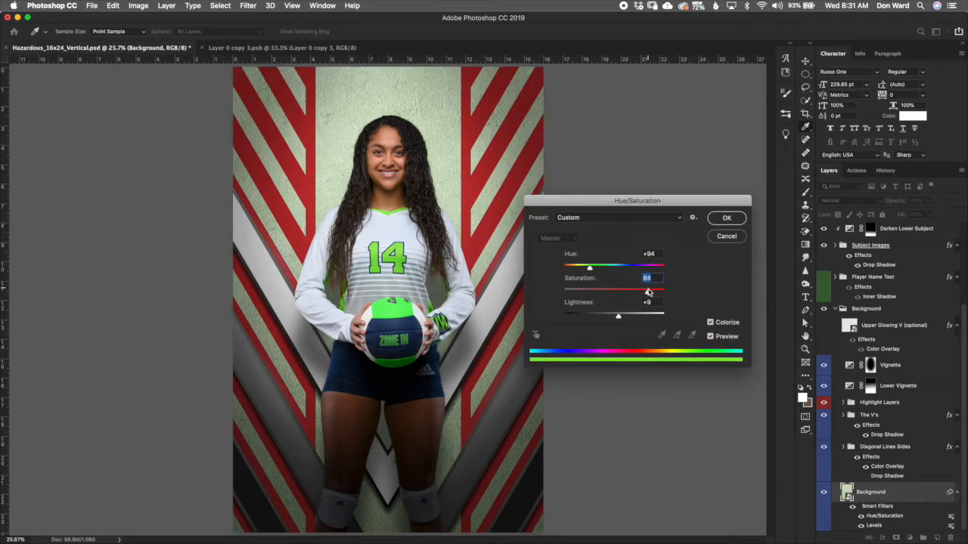
click(597, 317)
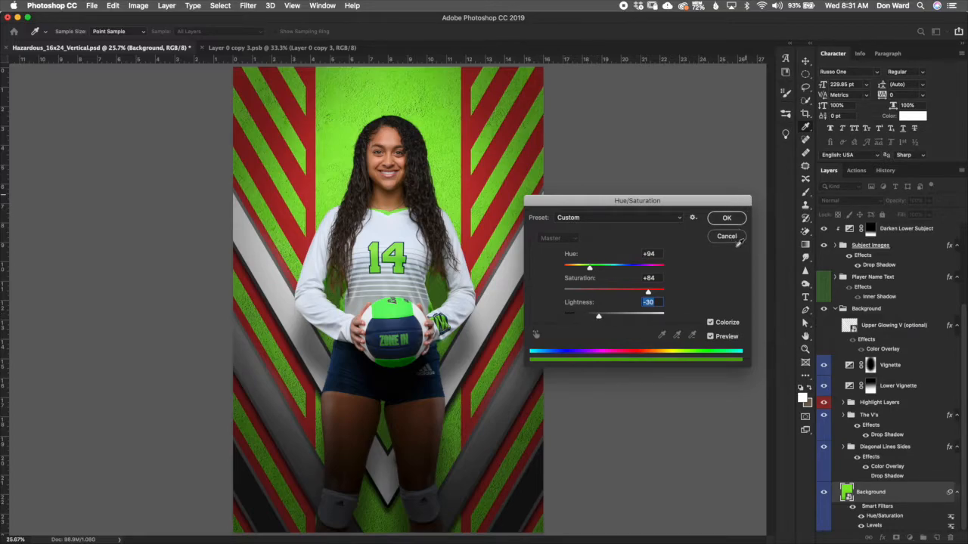
key(Down)
key(Down)
key(Down)
key(Down)
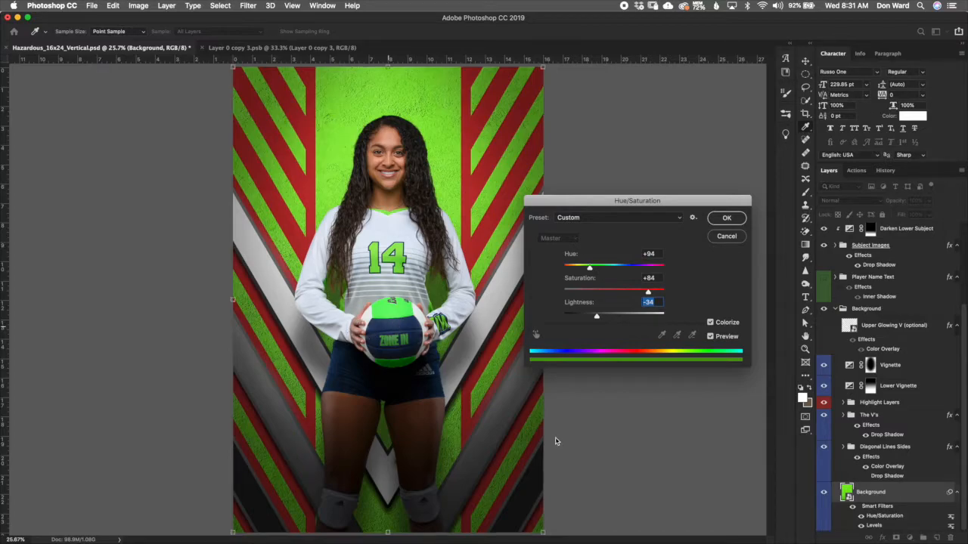
key(Escape)
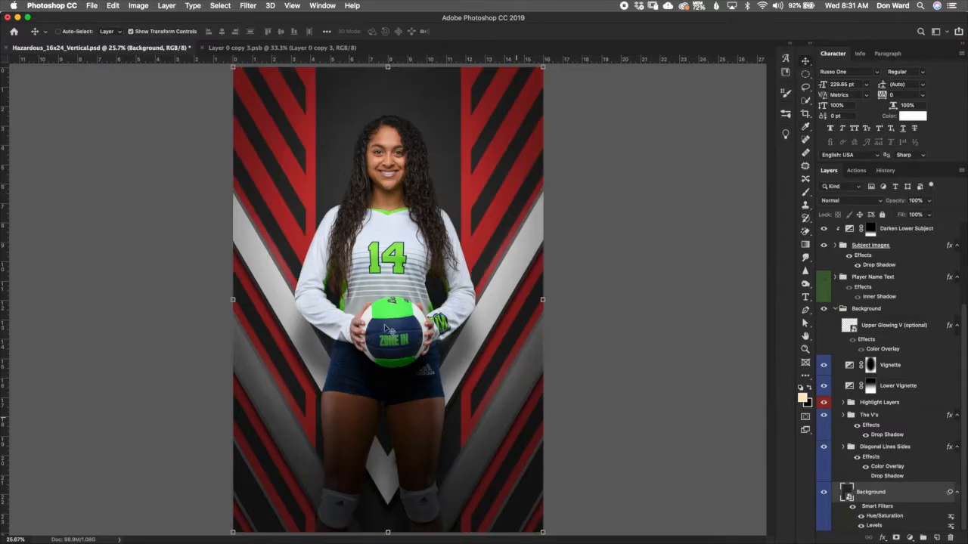
Step: Colorize the background's Hue/Saturation smart filter with hue 212 for a dark navy backdrop
double_click(881, 517)
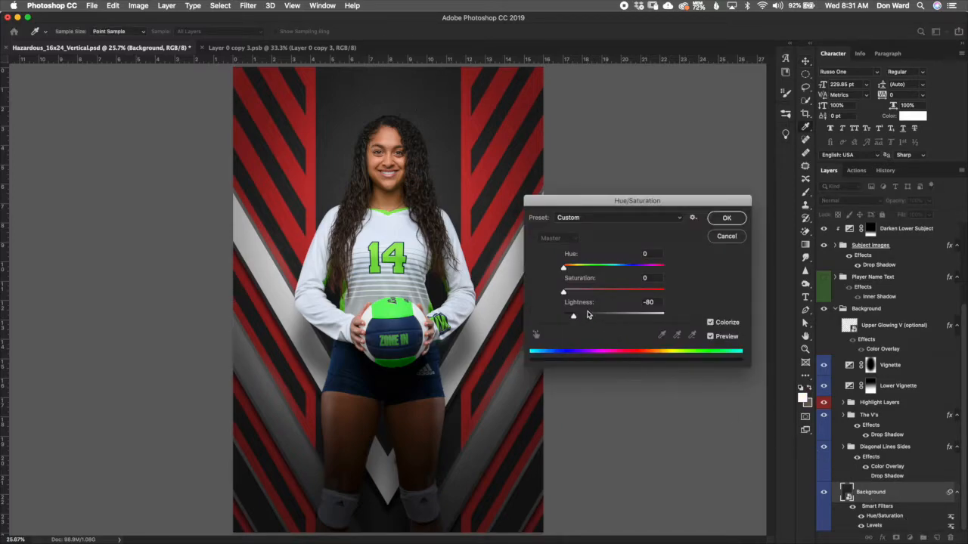
drag(564, 268, 609, 236)
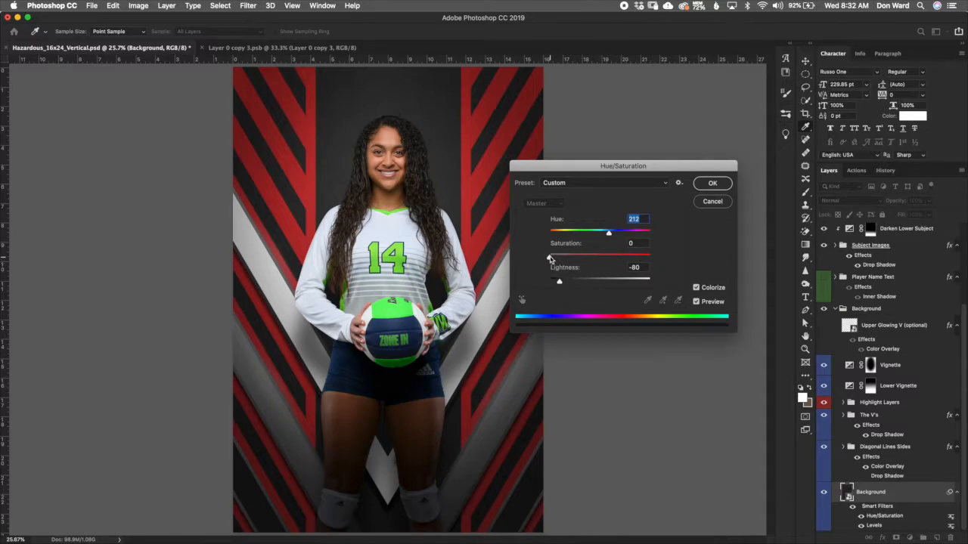
drag(558, 258, 597, 257)
drag(602, 259, 606, 260)
click(729, 189)
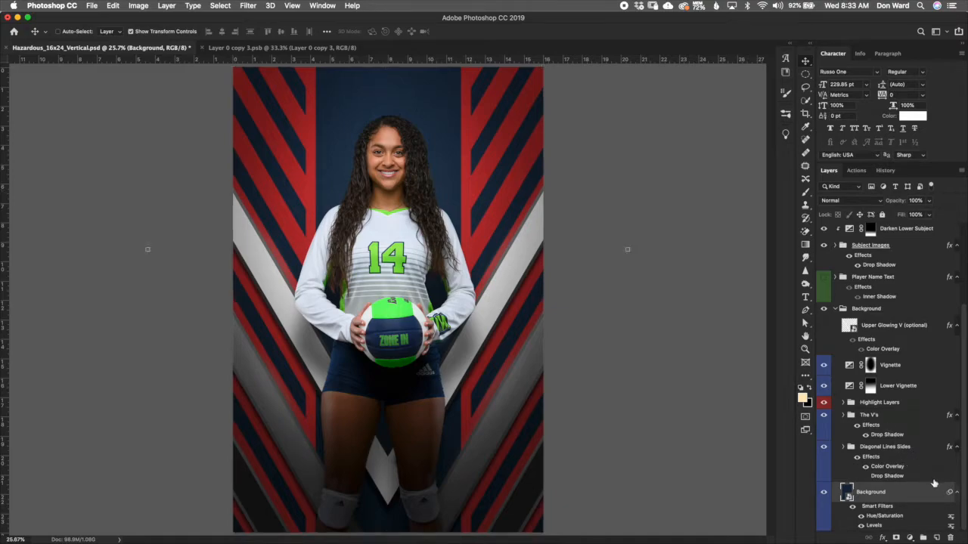
click(933, 479)
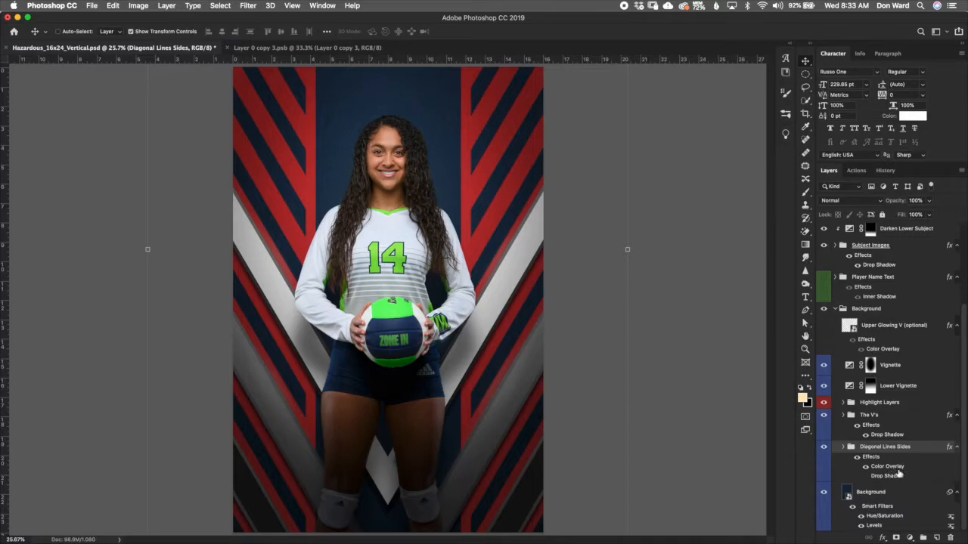
double_click(898, 469)
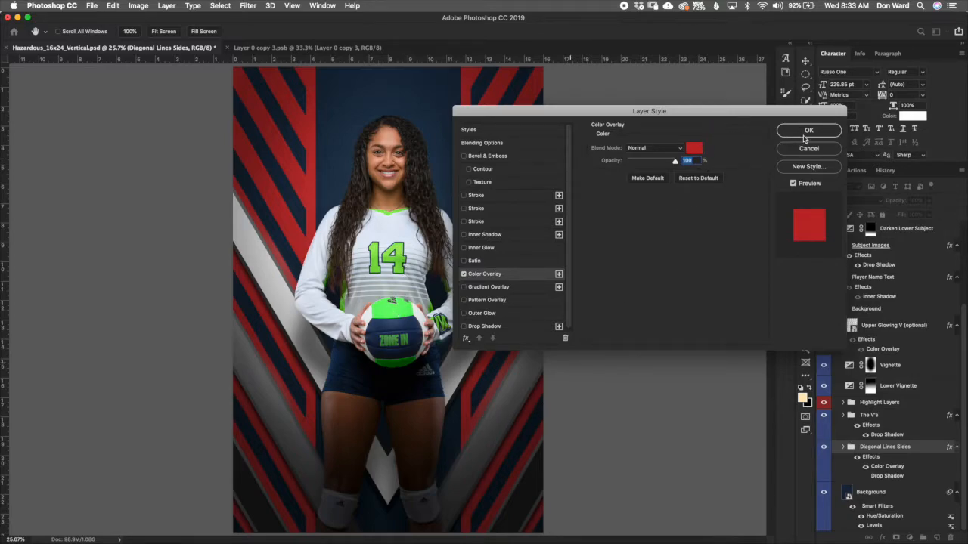
click(694, 148)
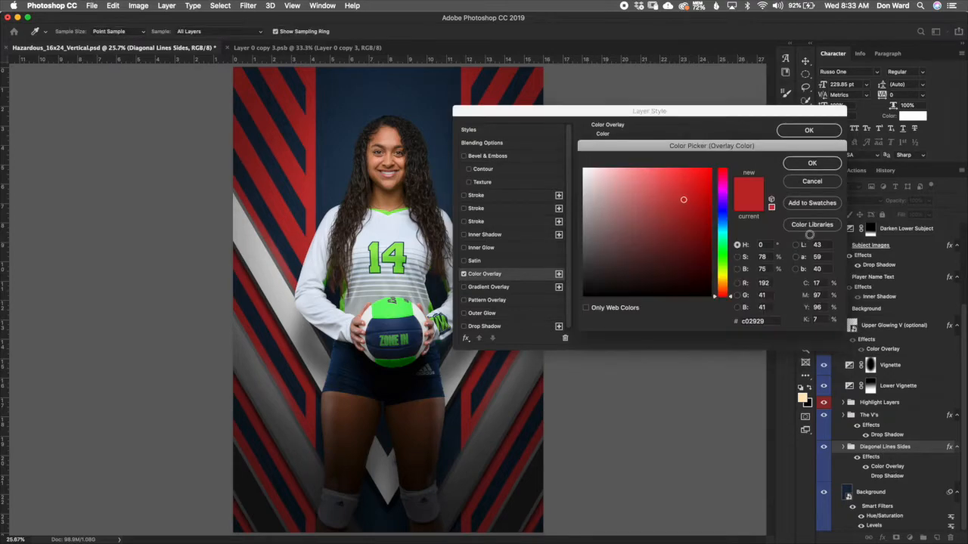
click(826, 164)
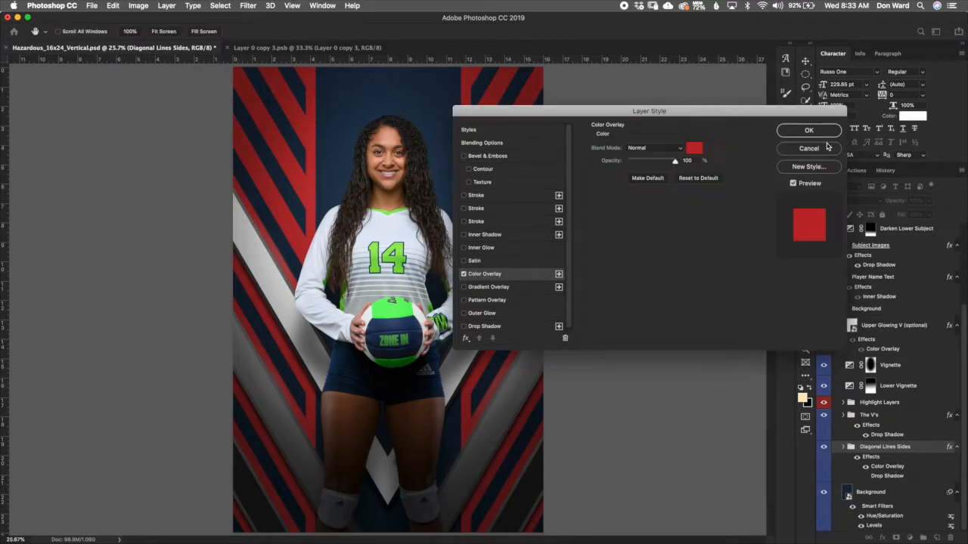
click(825, 136)
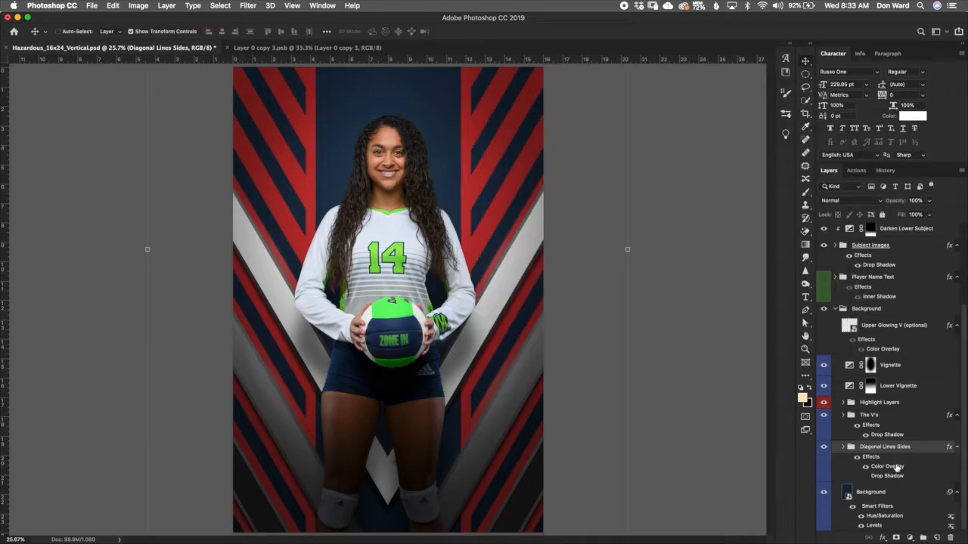
Step: Change the Diagonal Lines Sides Color Overlay color to bright green #4fcd02
double_click(895, 471)
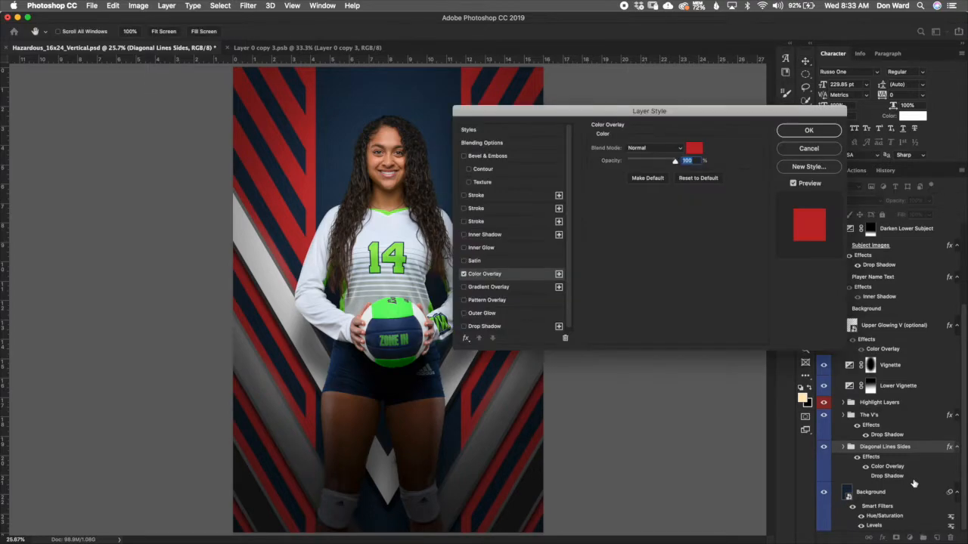
drag(752, 115, 752, 134)
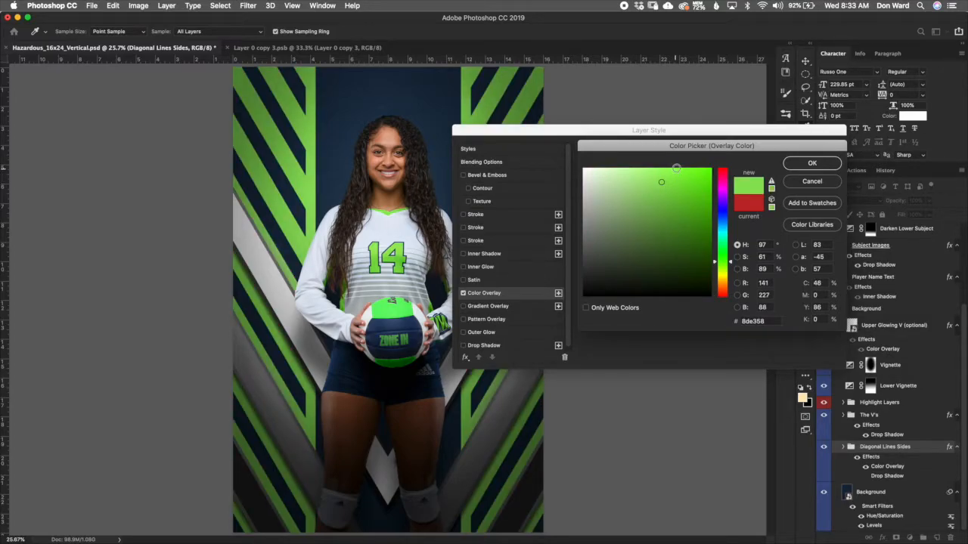
click(677, 169)
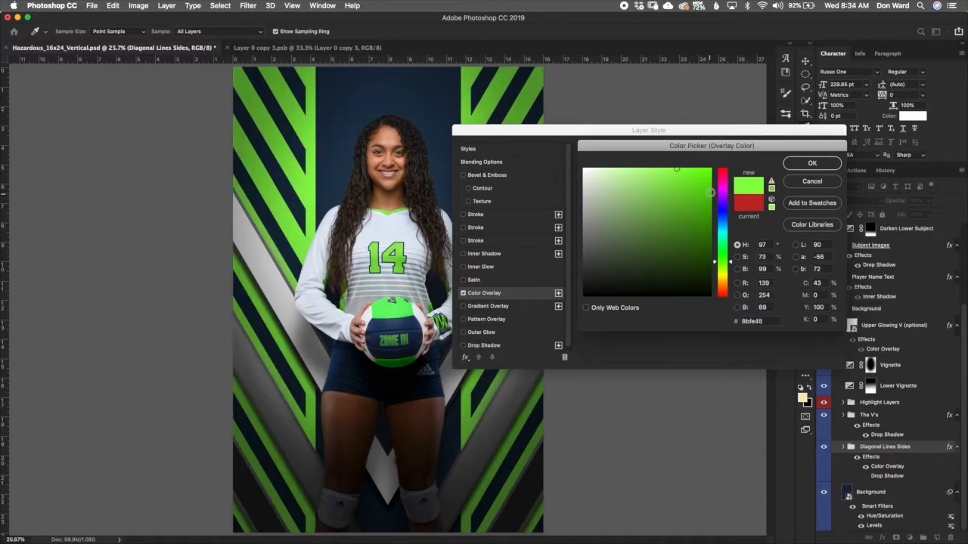
click(710, 193)
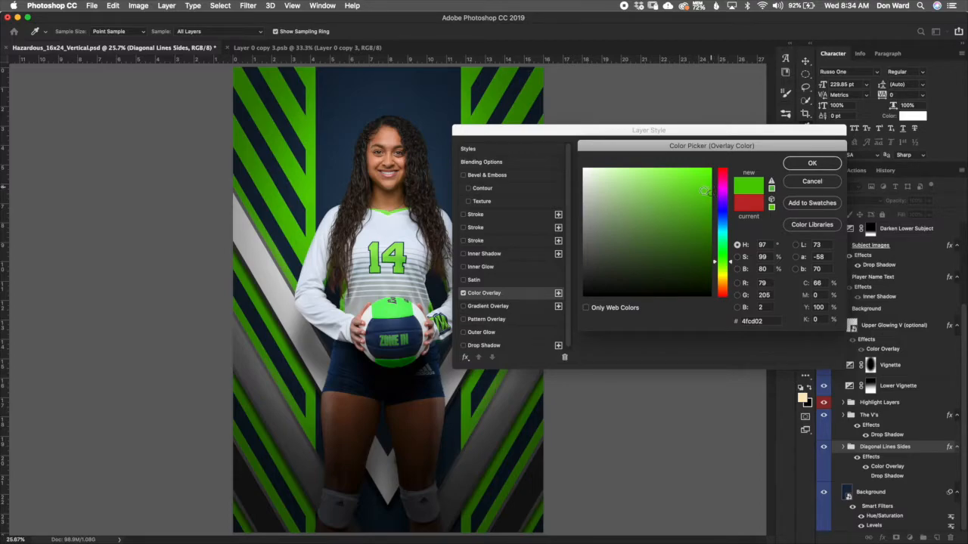
click(702, 192)
click(831, 165)
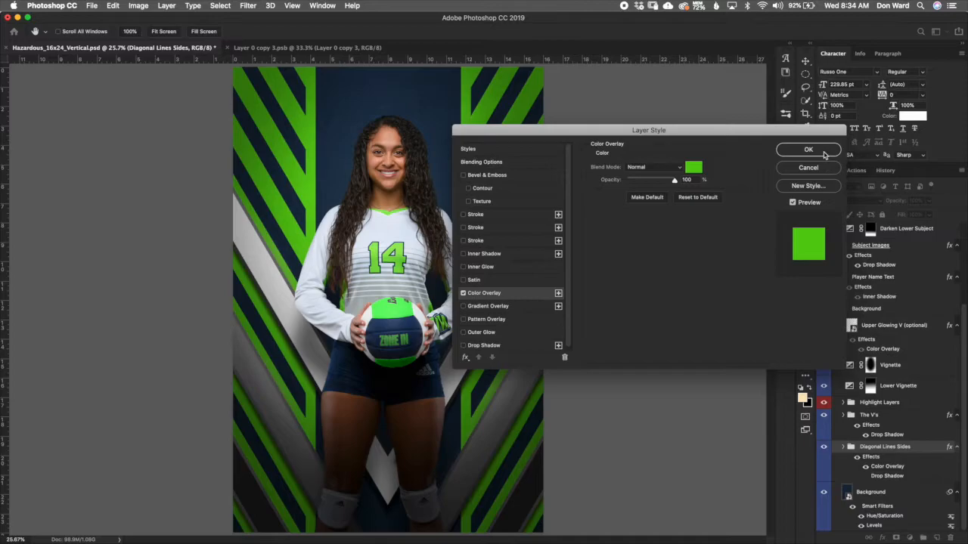
click(817, 152)
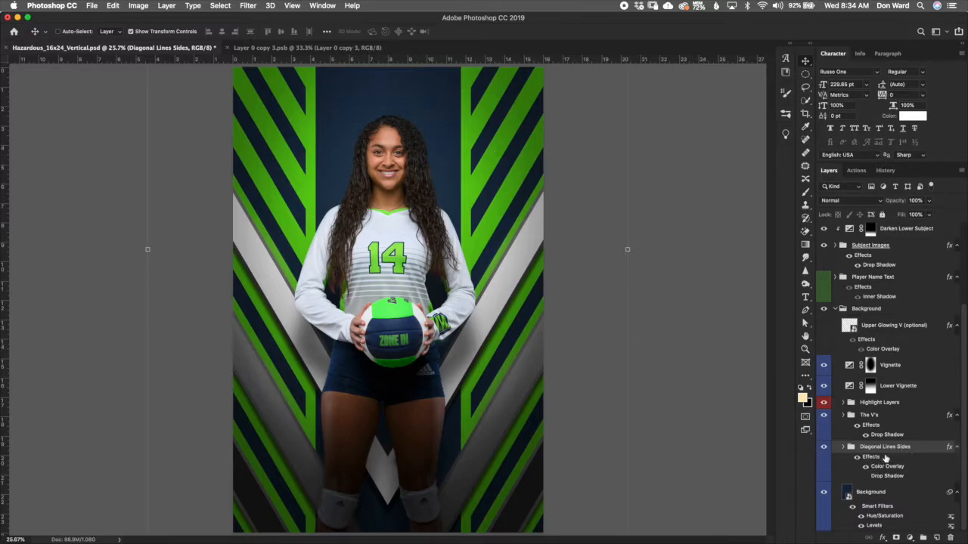
Step: Expand The V's group and toggle the top Highlight layer's visibility to inspect its effect
click(898, 417)
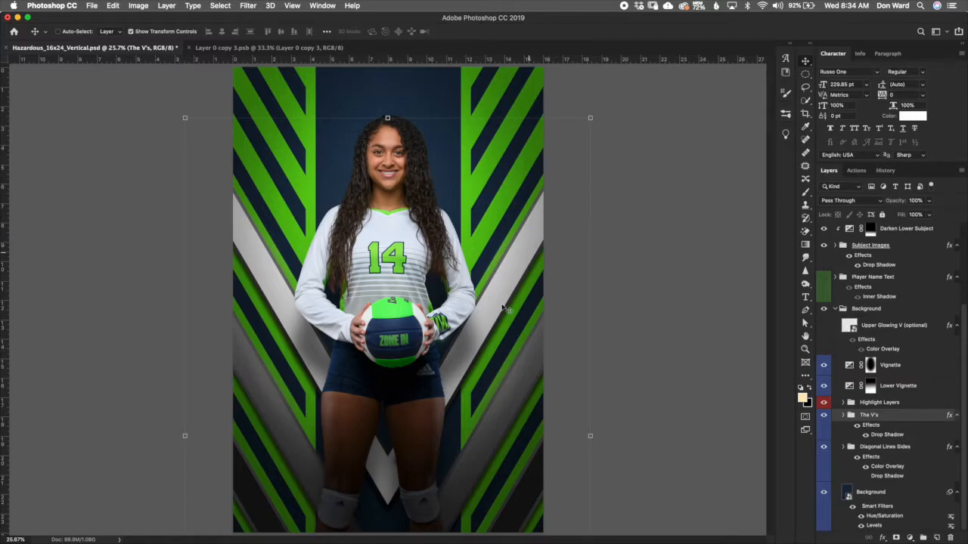
super+click(848, 416)
click(843, 415)
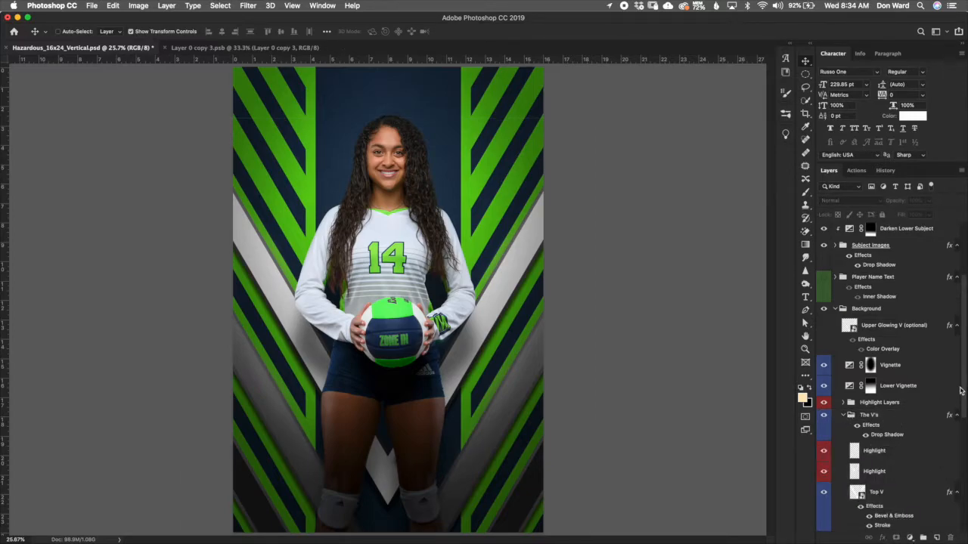
scroll(960, 390, down, 6)
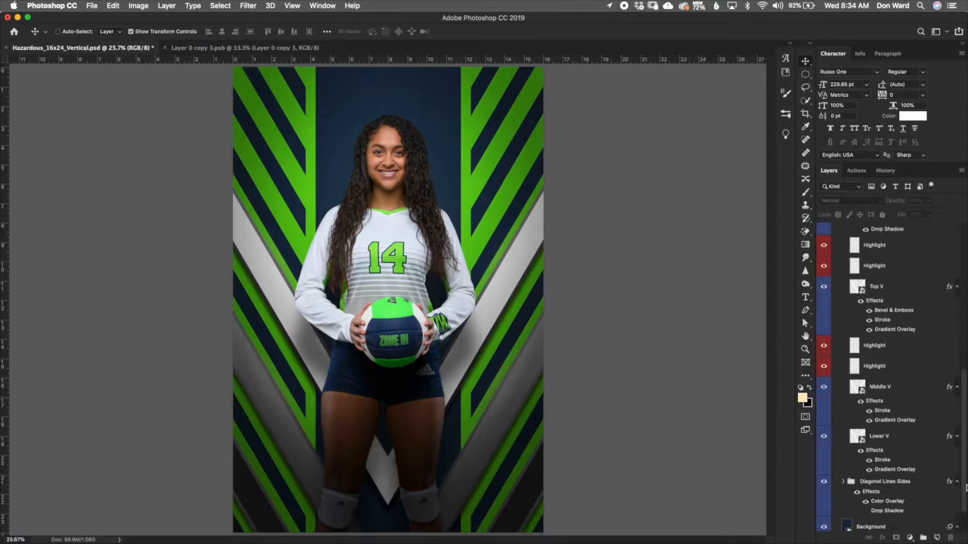
click(907, 239)
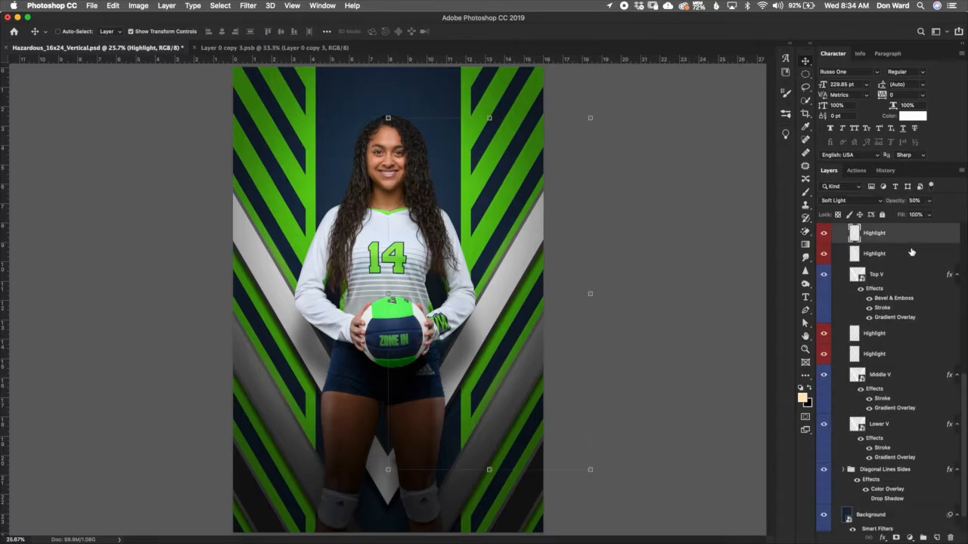
click(824, 234)
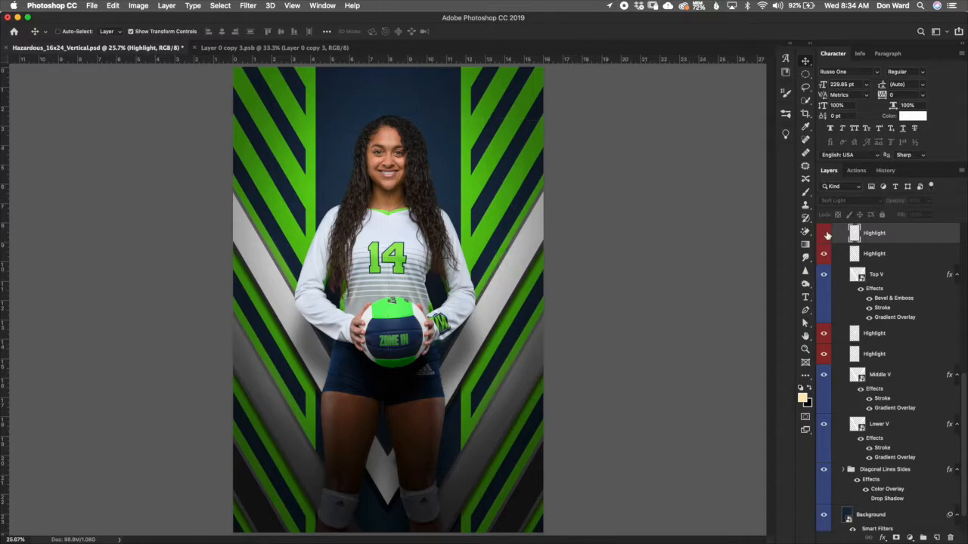
click(824, 234)
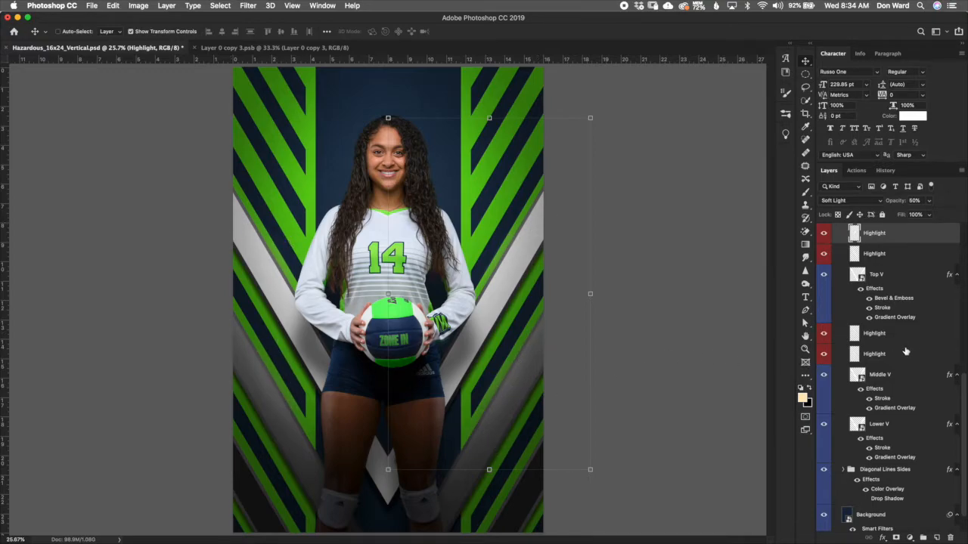
Step: Select the Highlight, Top V, Middle V and Lower V layers in turn to examine the V shapes
click(882, 354)
click(870, 337)
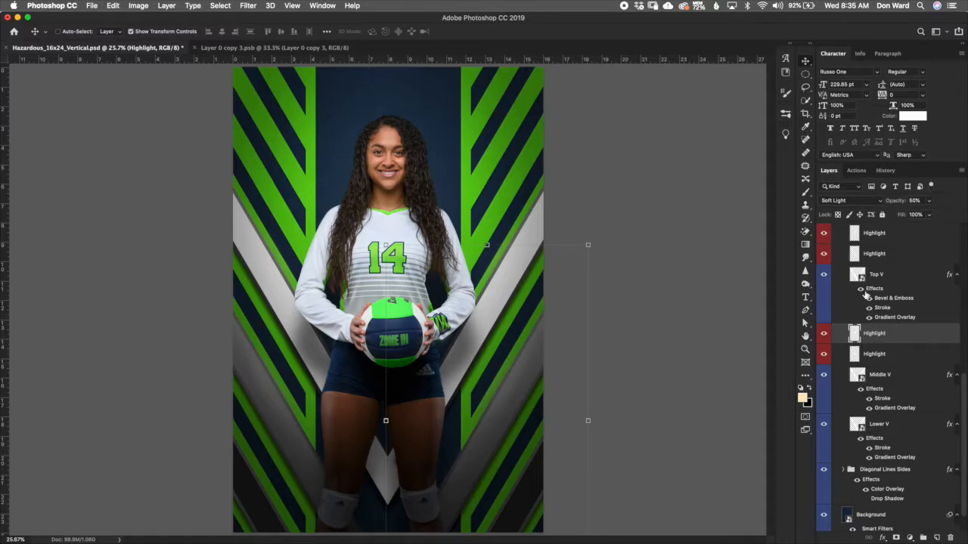
scroll(922, 363, up, 3)
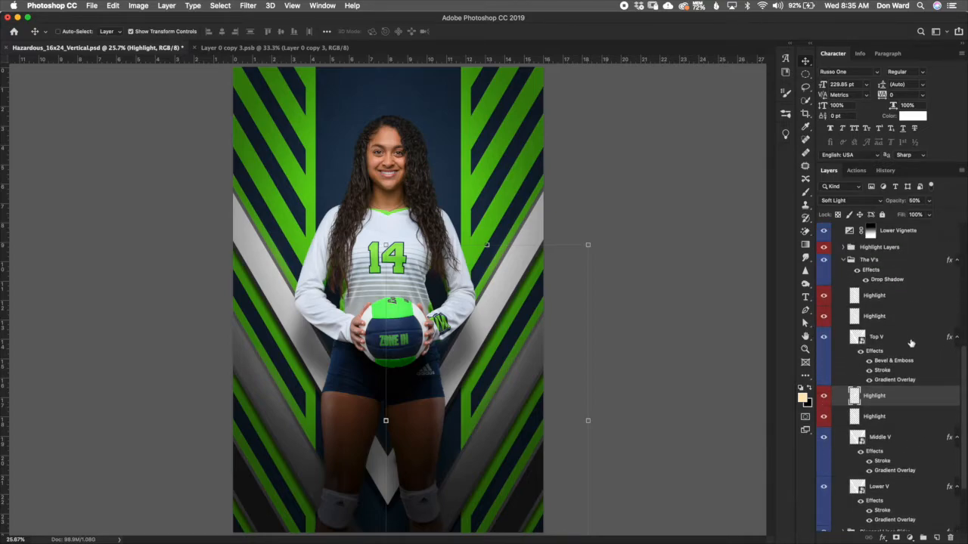
click(910, 342)
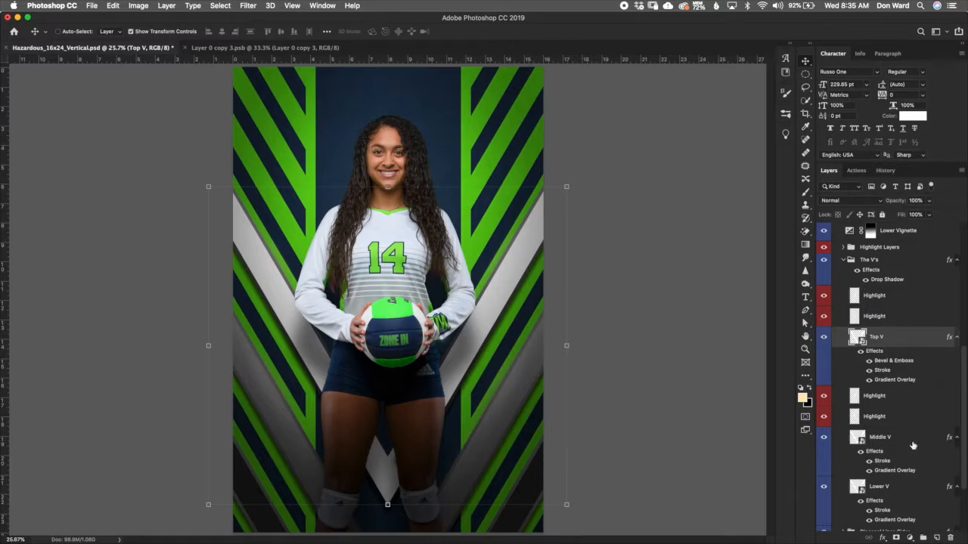
click(914, 445)
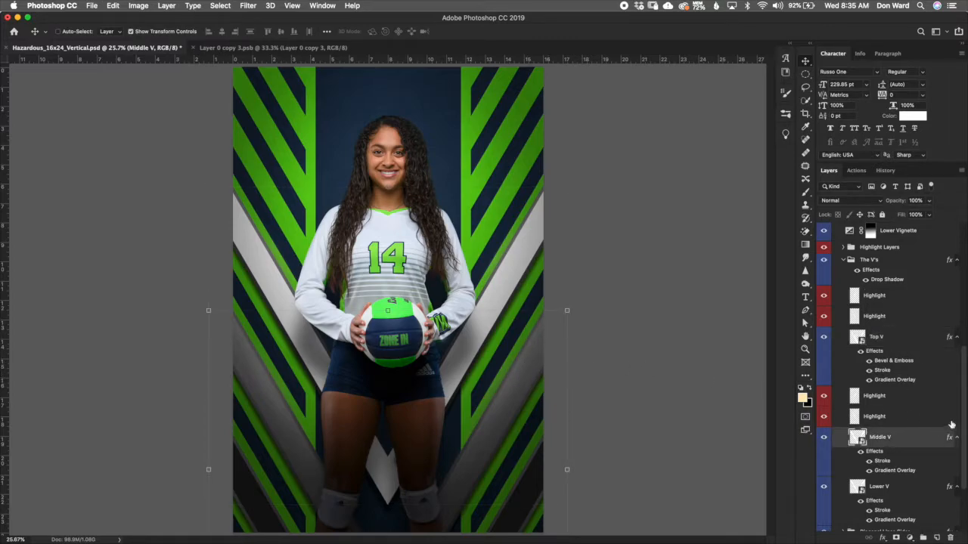
scroll(965, 412, down, 3)
click(913, 409)
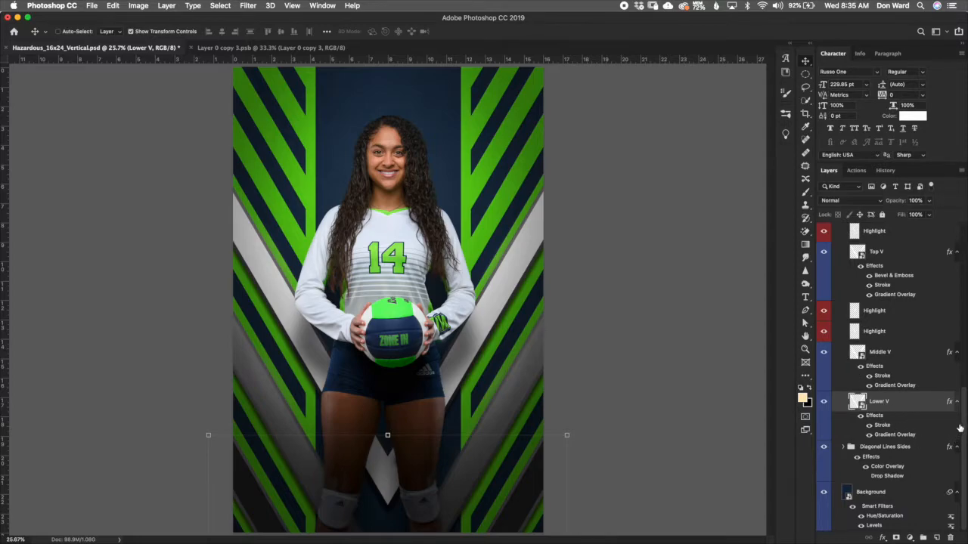
drag(965, 410, 964, 368)
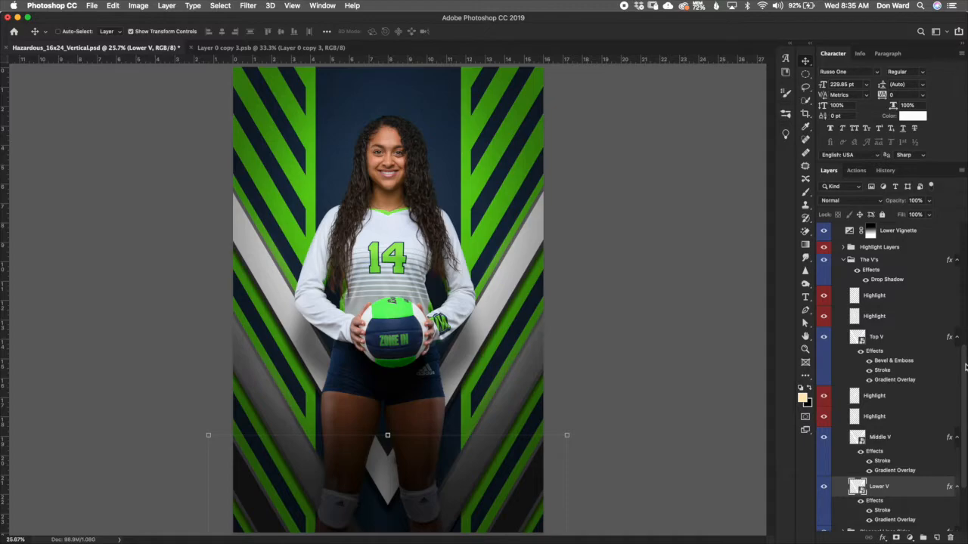
drag(964, 367, 964, 389)
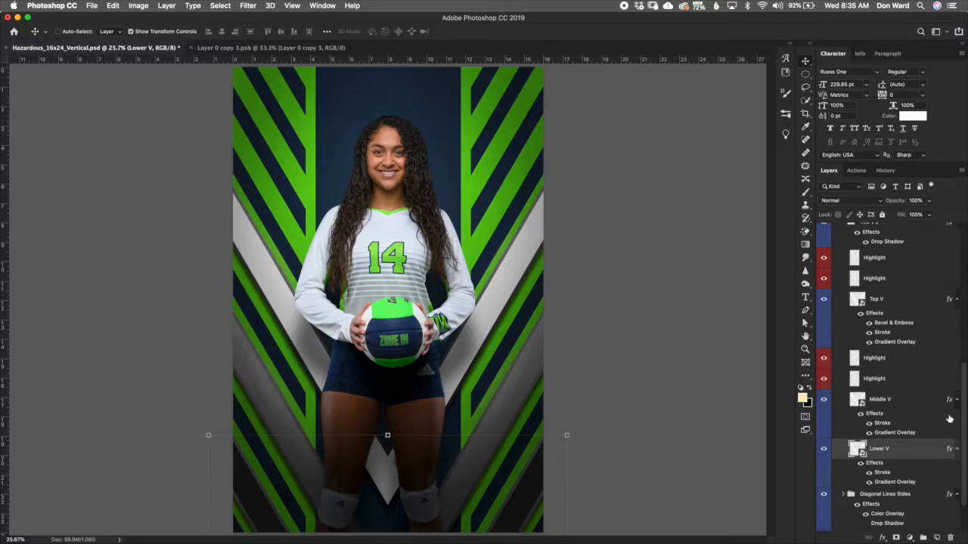
drag(965, 393, 965, 382)
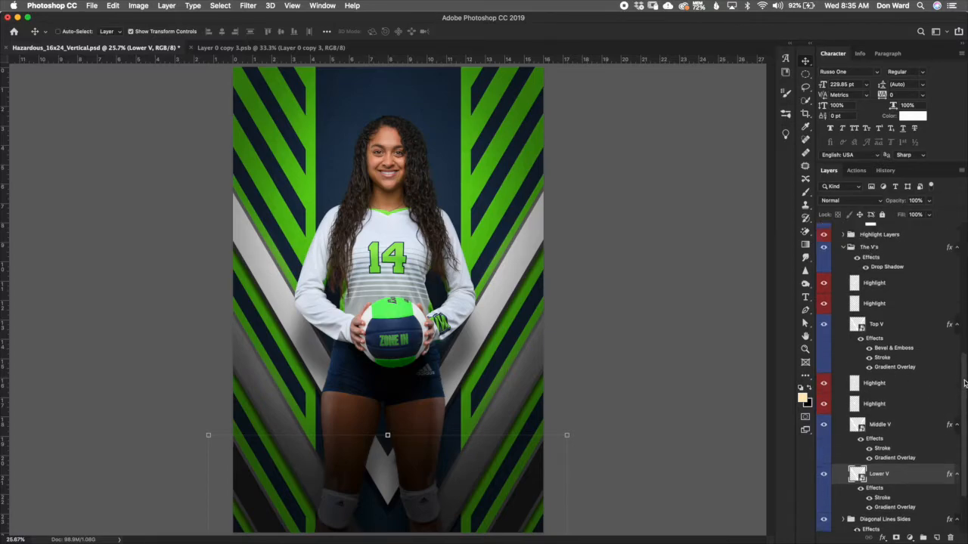
click(911, 328)
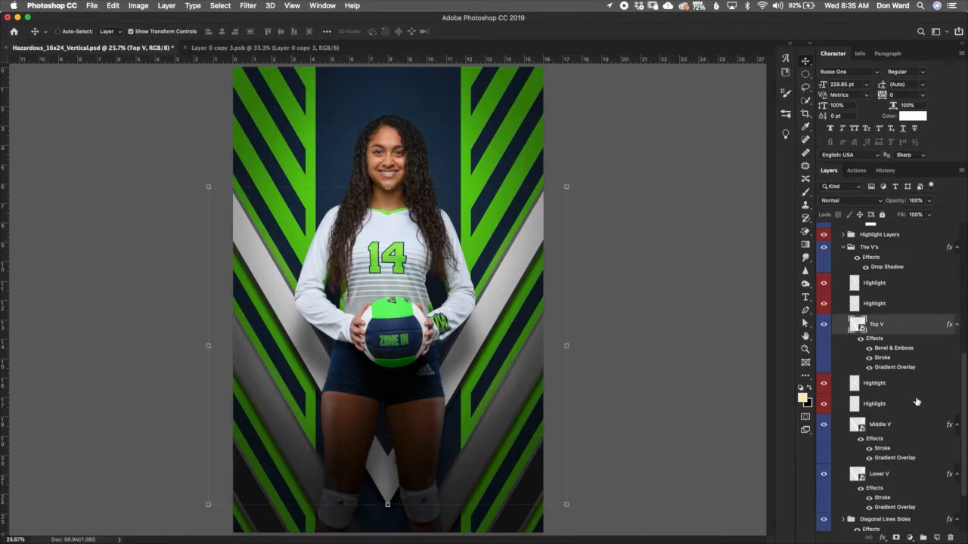
Step: Open the gradient editor for the Middle V layer's Gradient Overlay effect and scroll to the bottom of the gradient presets
click(913, 433)
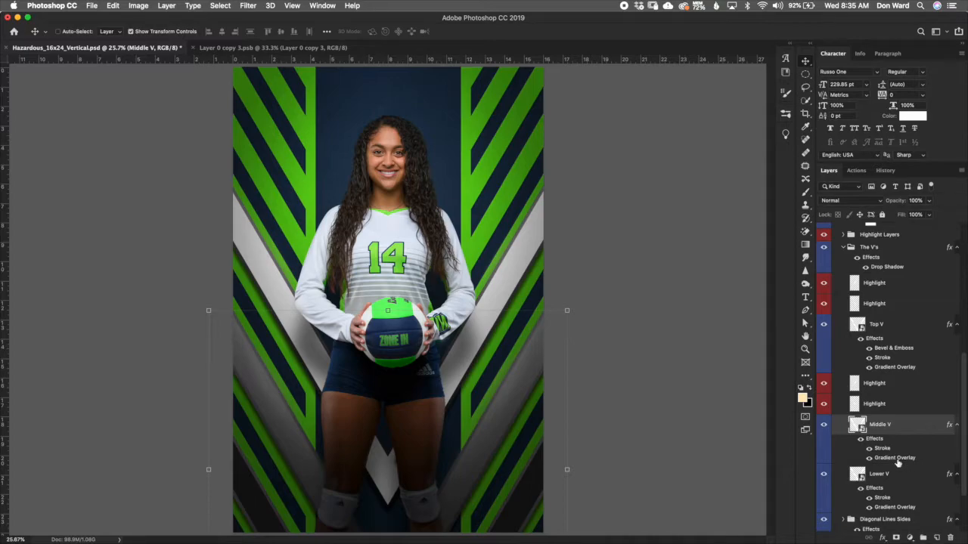
double_click(899, 459)
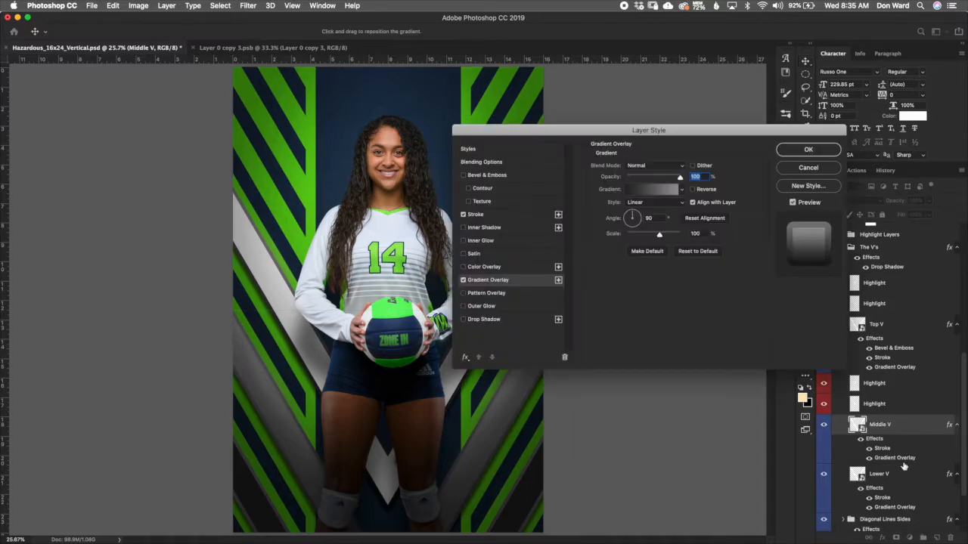
drag(694, 130, 780, 98)
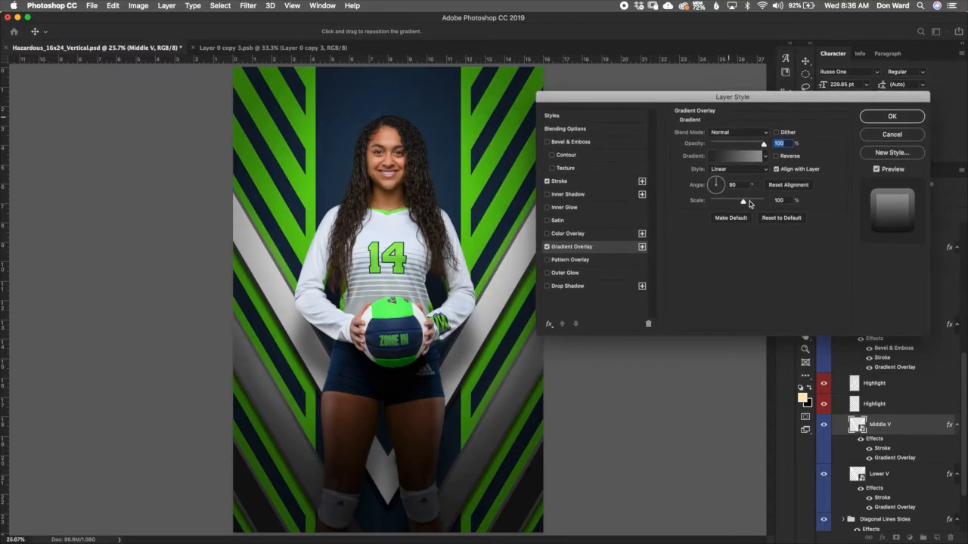
click(745, 159)
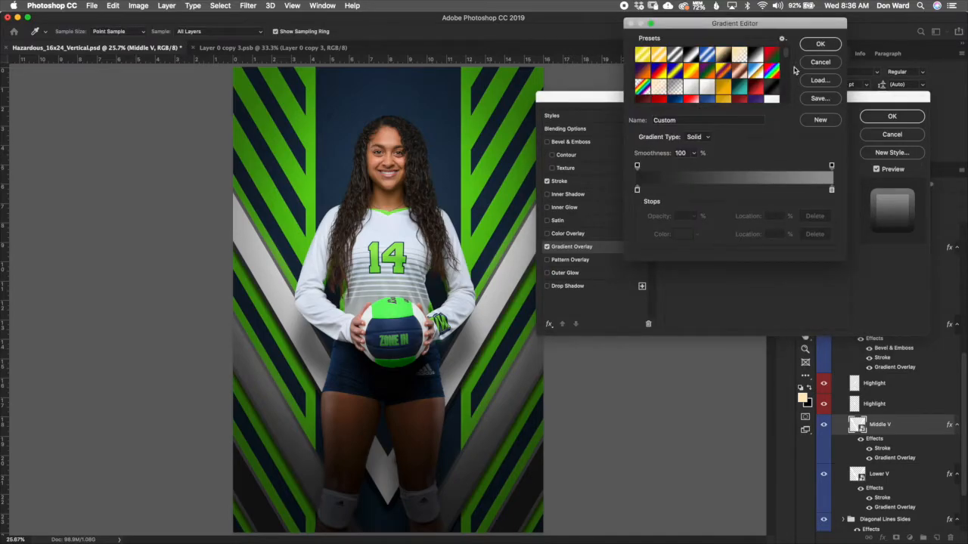
drag(787, 52, 781, 123)
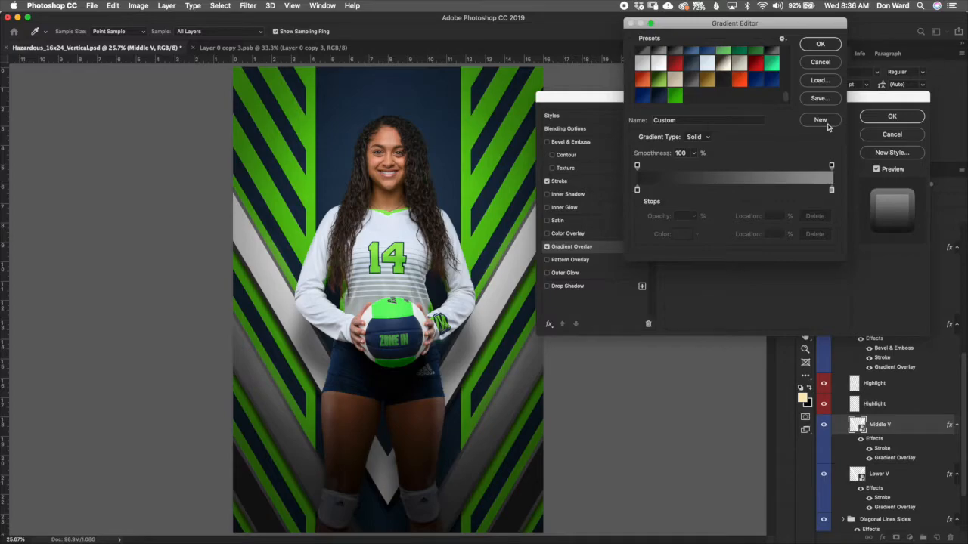
mouse_move(789, 102)
mouse_down()
mouse_move(792, 42)
mouse_move(784, 112)
mouse_up()
click(637, 189)
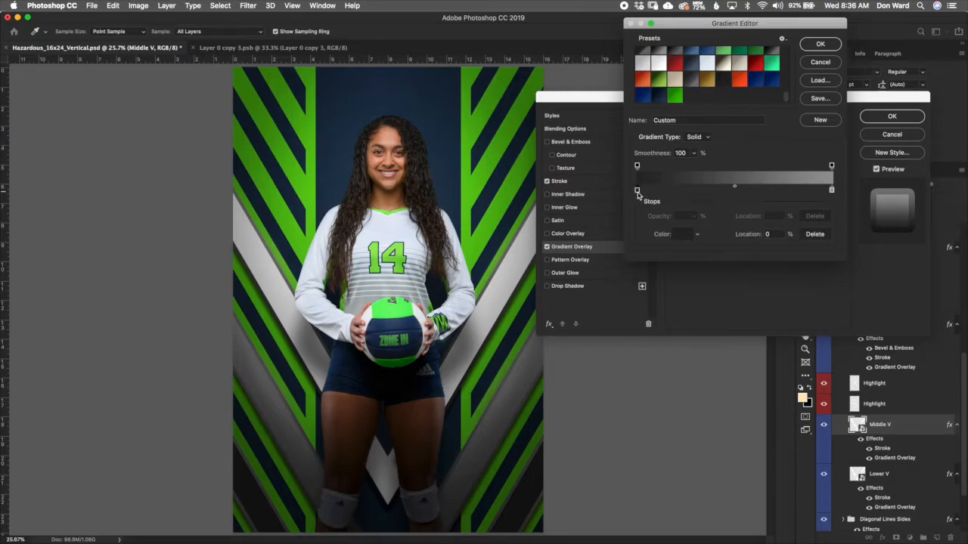
click(636, 191)
click(685, 234)
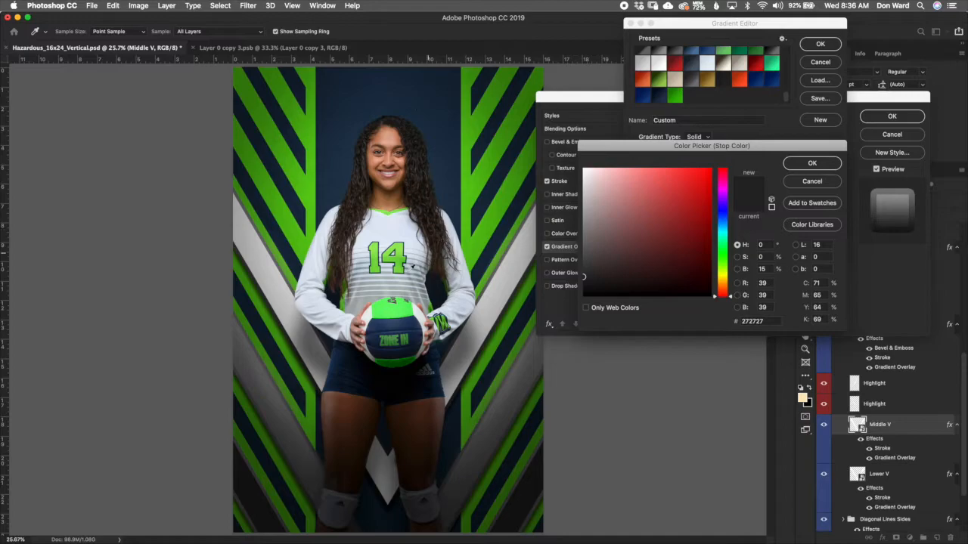
drag(730, 296, 660, 245)
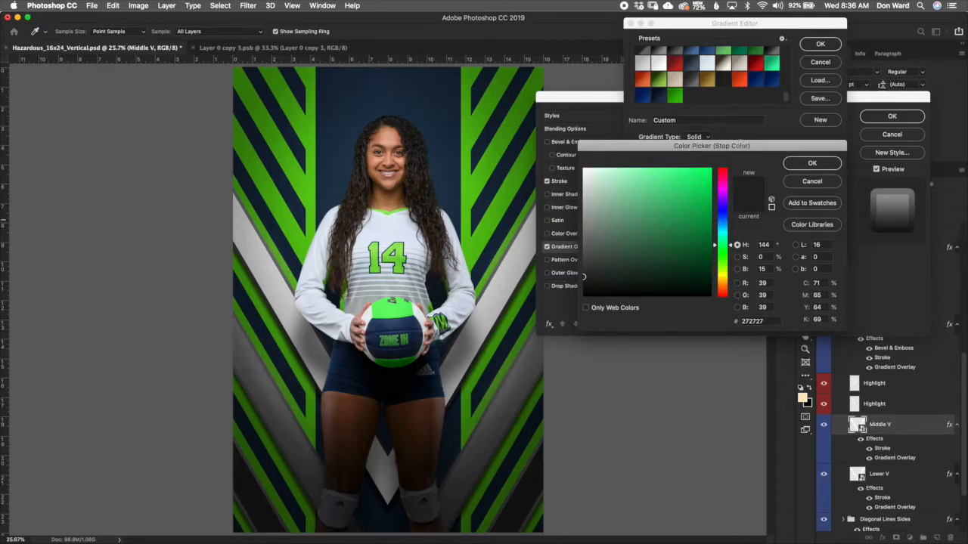
drag(752, 151, 784, 209)
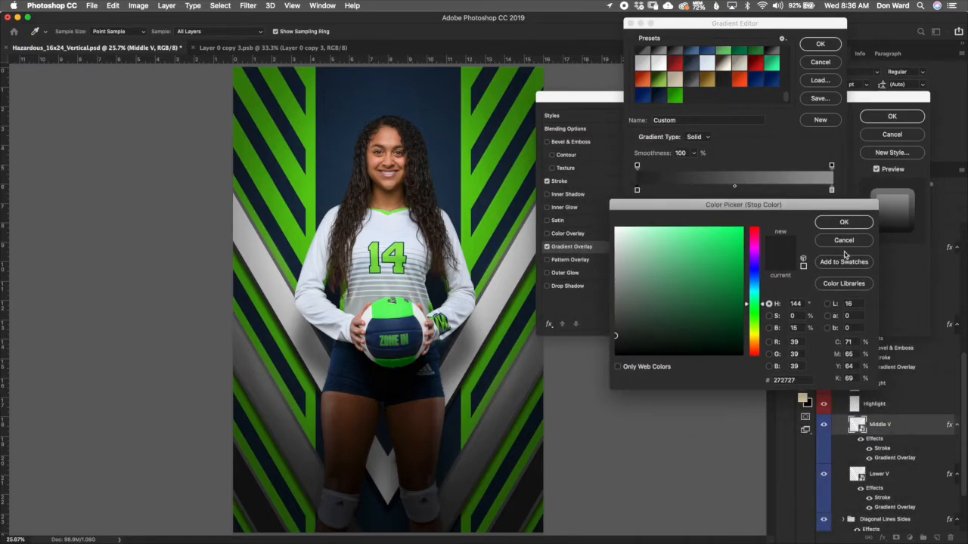
click(843, 240)
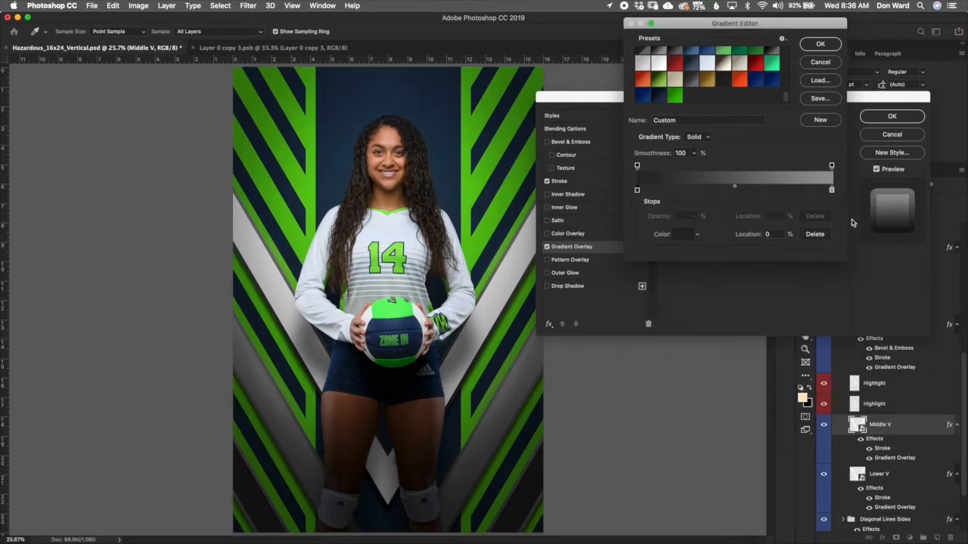
Step: Apply the dark navy preset gradient to the Middle V Gradient Overlay
click(832, 190)
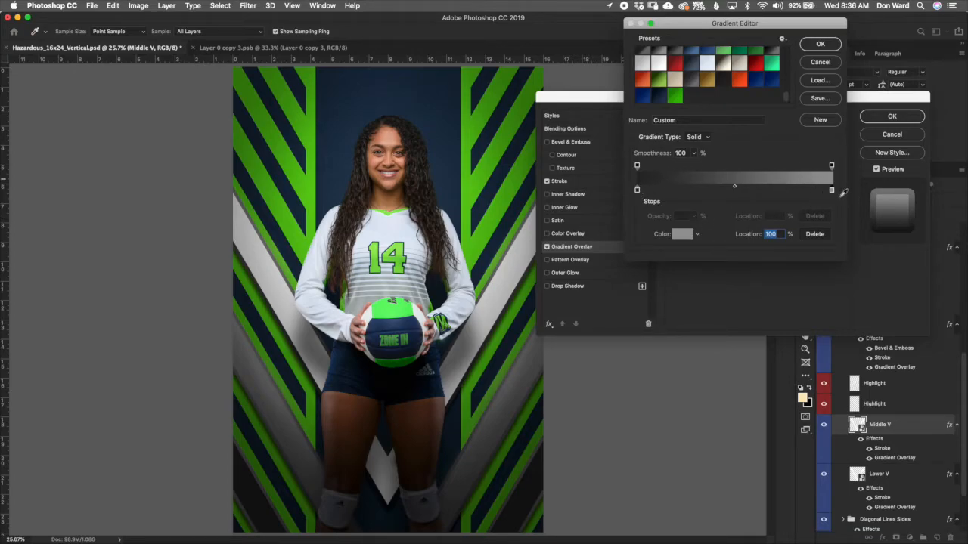
click(660, 100)
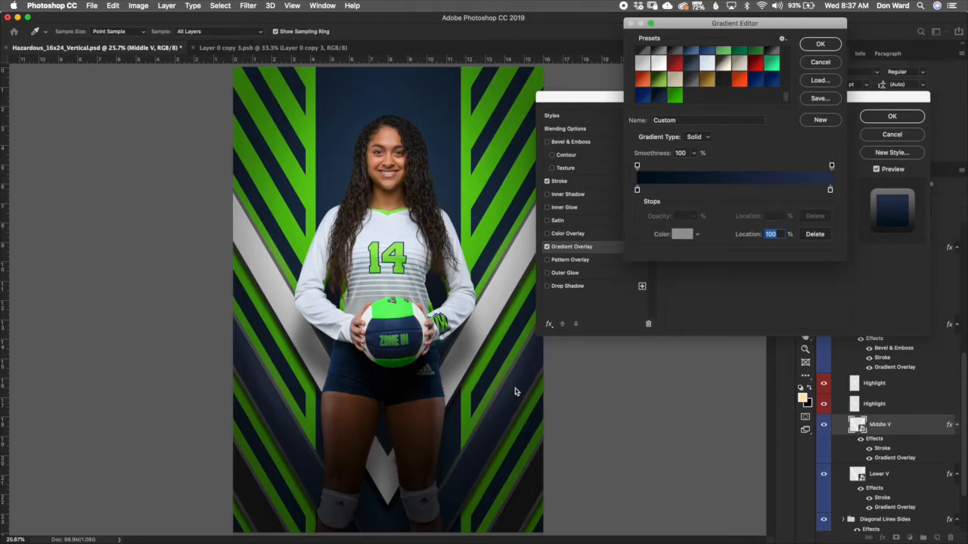
click(830, 48)
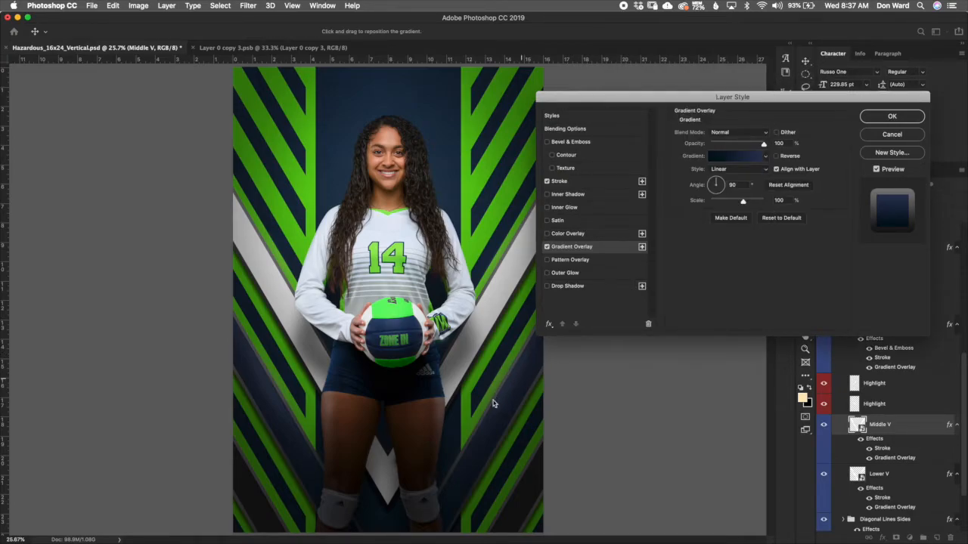
Step: Set the Middle V Stroke effect's gradient to the white-silver preset and close the Layer Style dialog
click(605, 184)
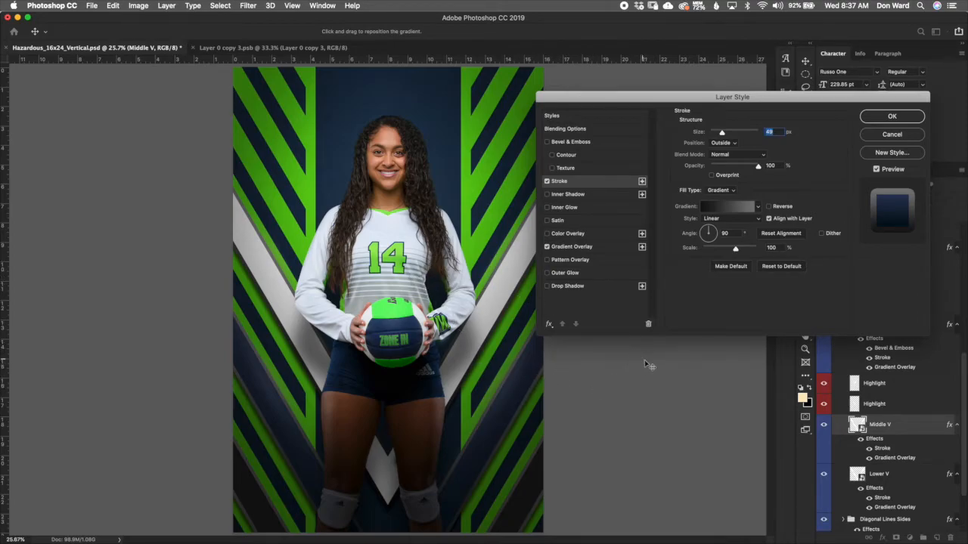
click(758, 207)
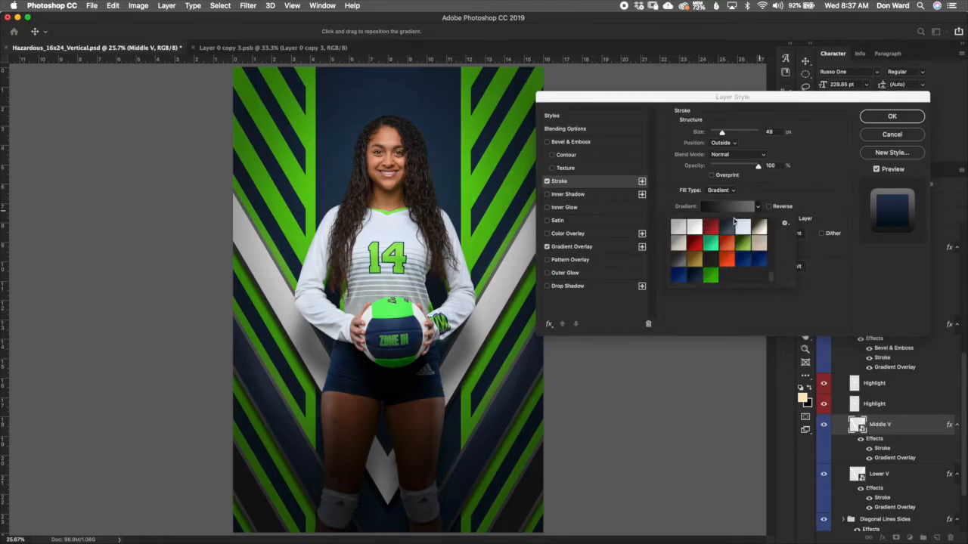
click(694, 229)
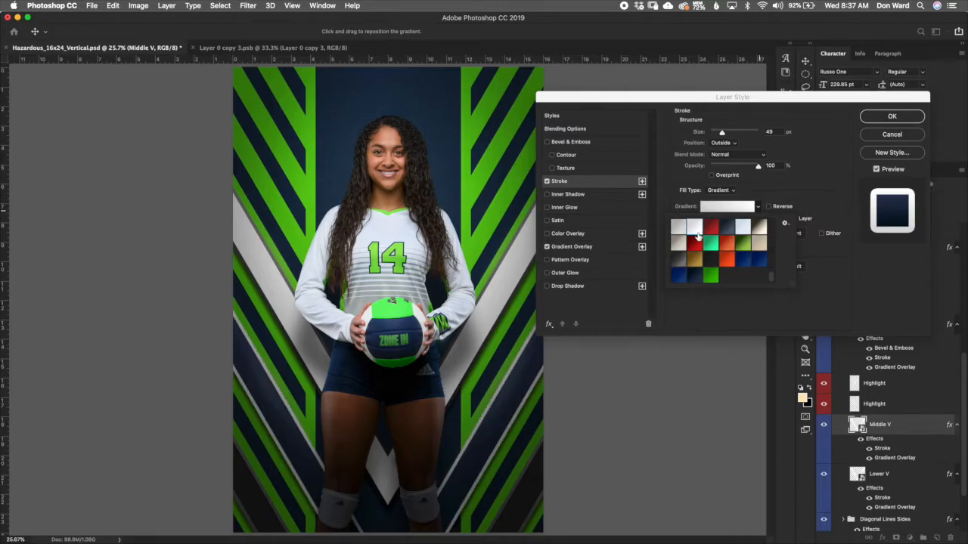
click(711, 279)
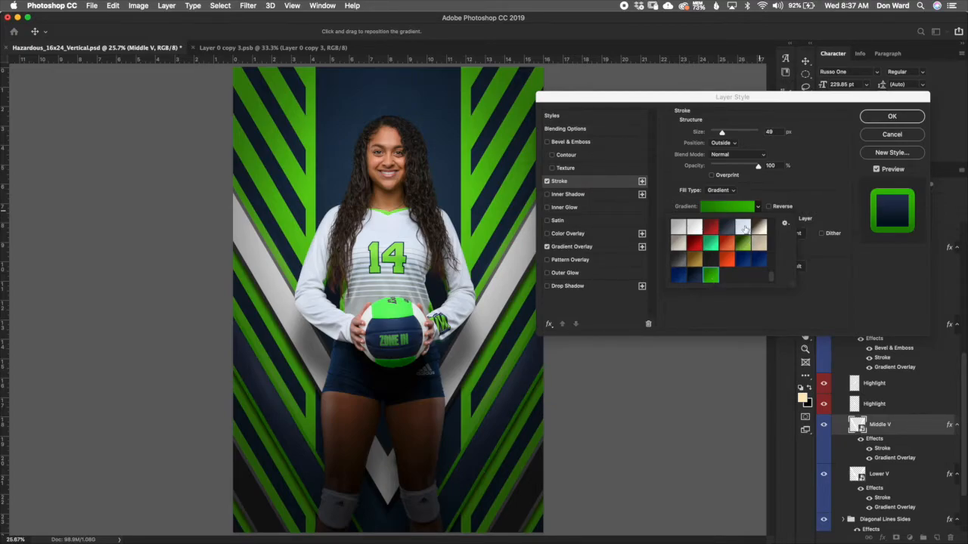
click(694, 226)
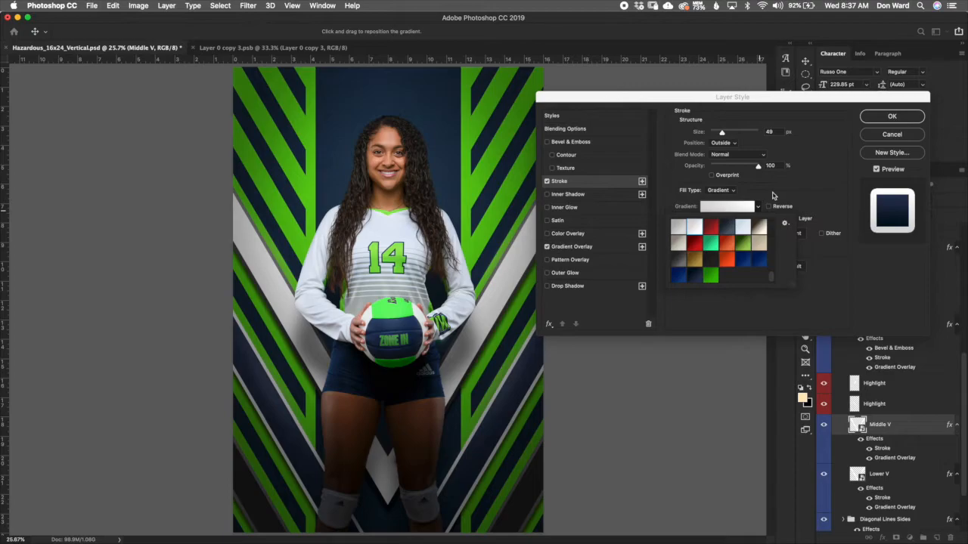
click(809, 206)
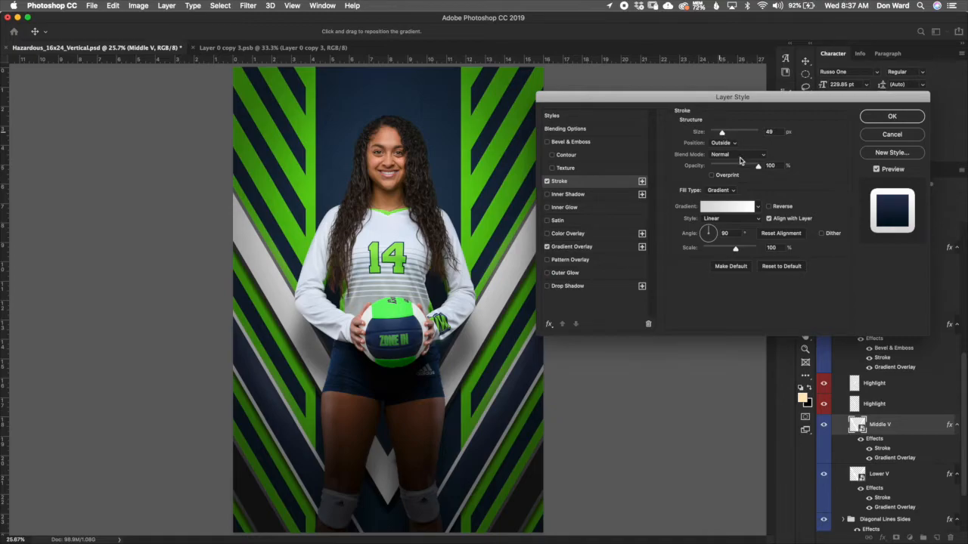
click(723, 133)
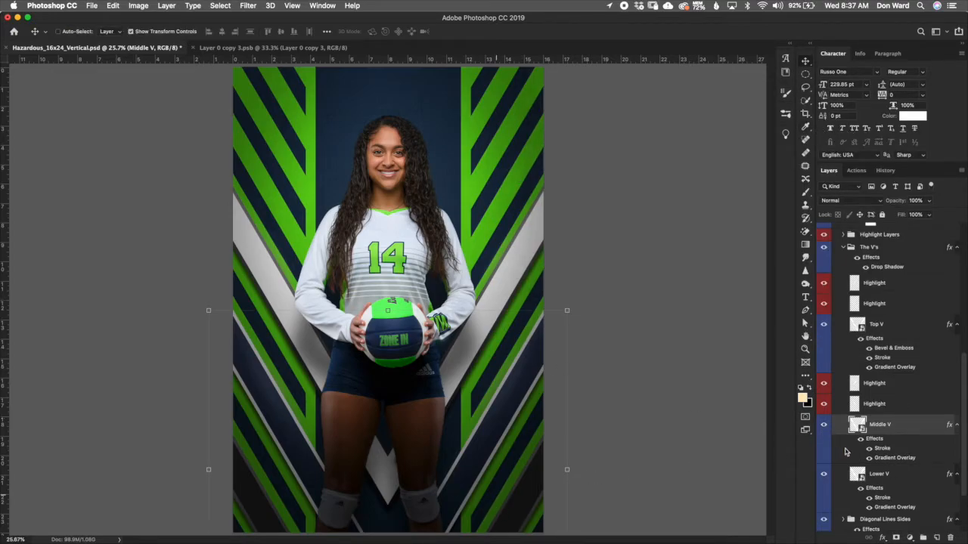
Step: Try copying the Middle V layer style onto the Top V layer, then undo the paste
right_click(901, 428)
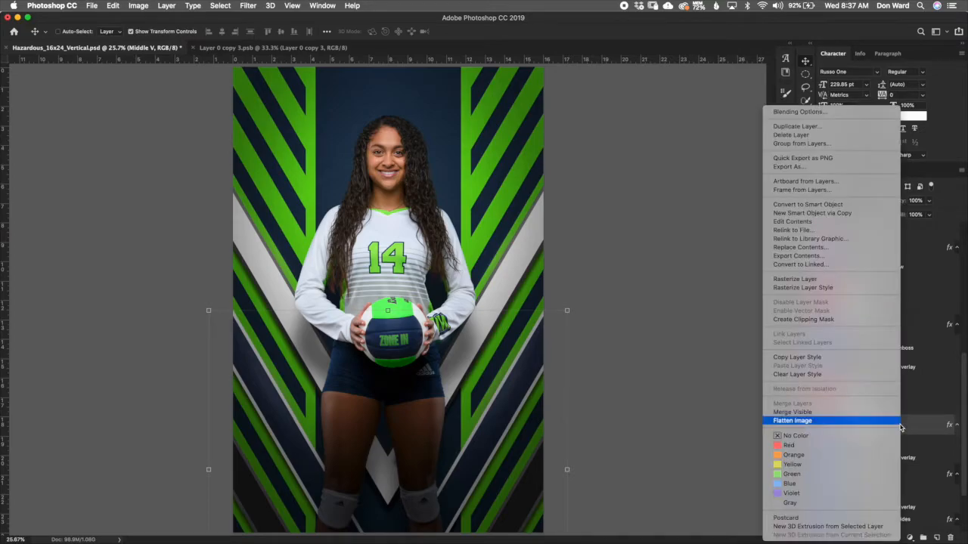
click(883, 360)
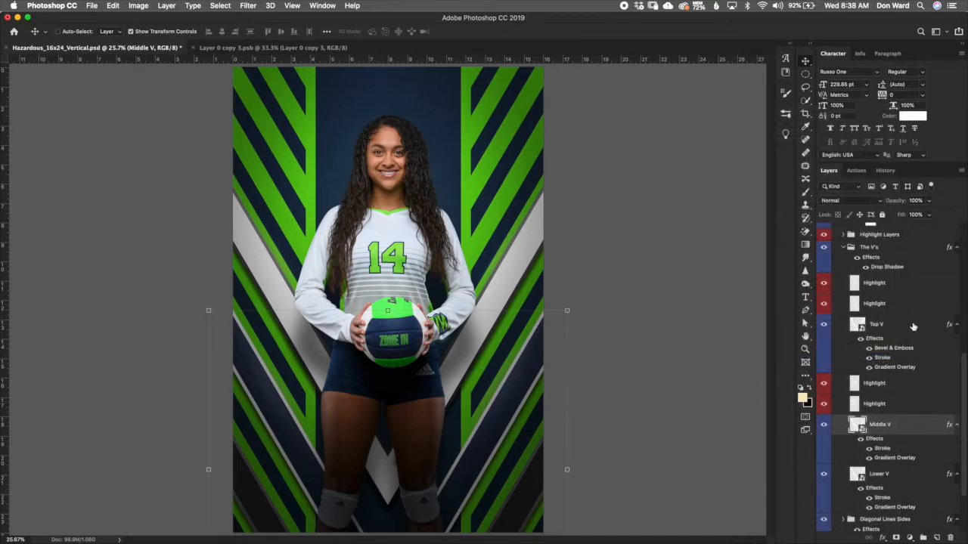
click(901, 327)
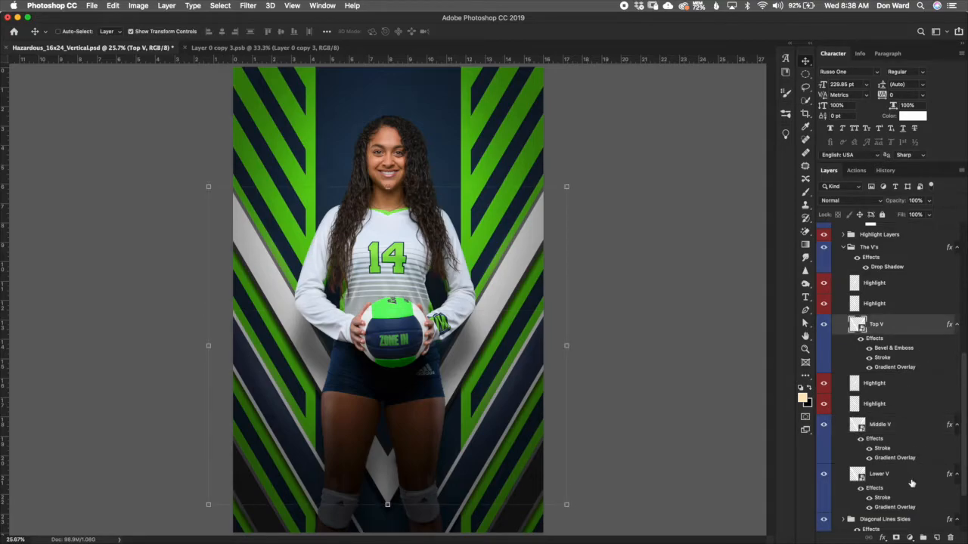
right_click(901, 331)
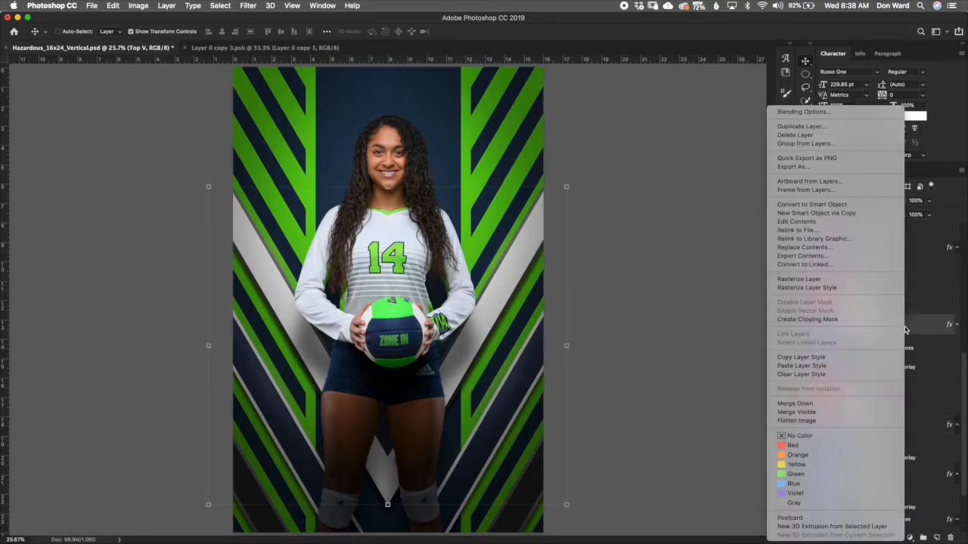
click(865, 366)
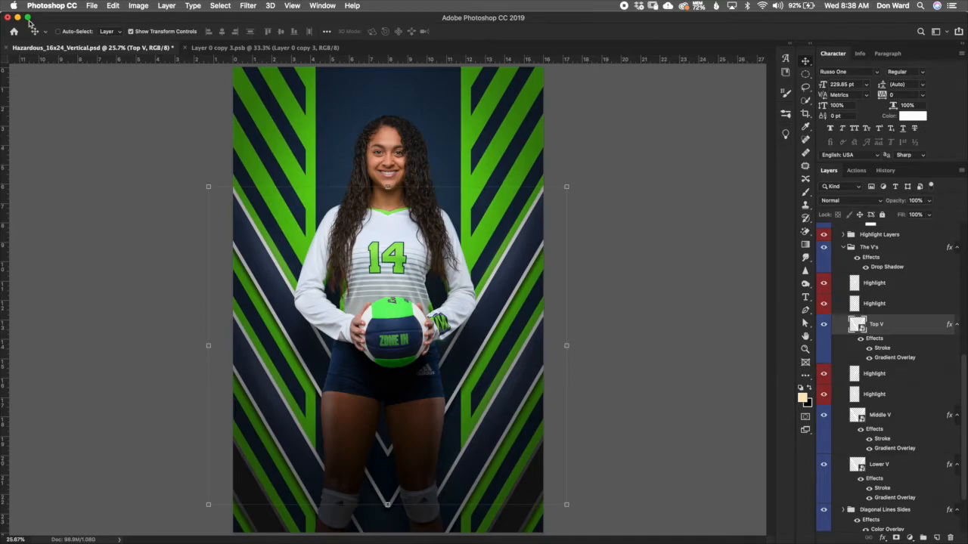
click(113, 5)
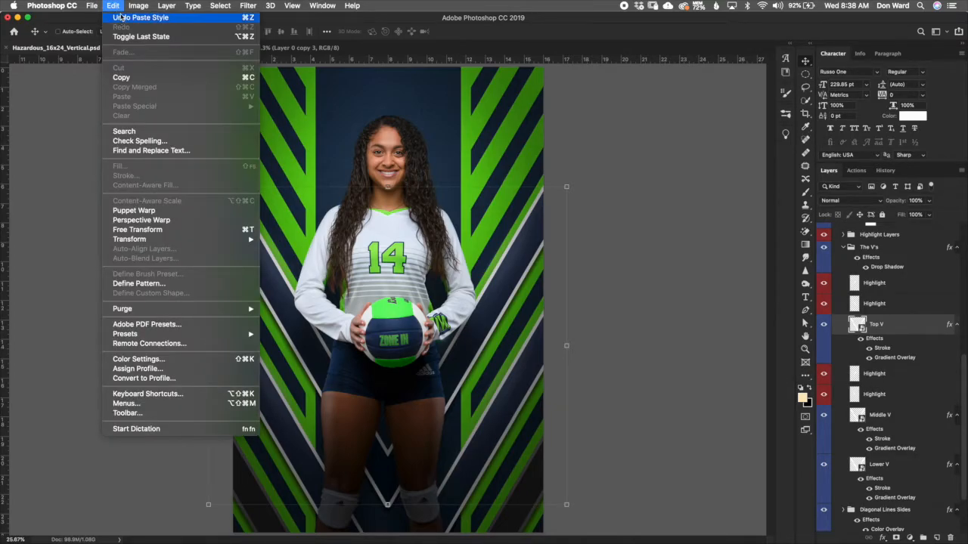
click(119, 17)
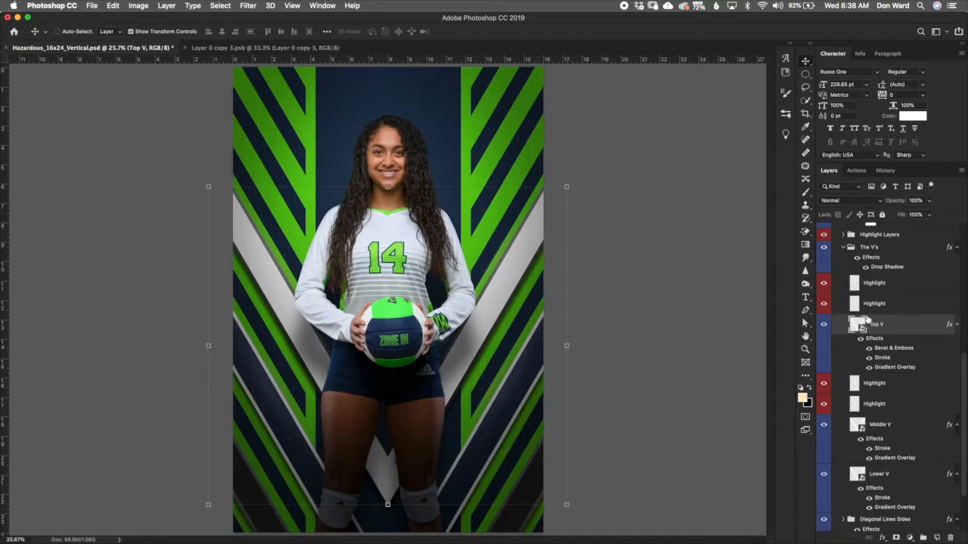
Step: Change the Top V Stroke effect's gradient to the dark navy preset
double_click(883, 358)
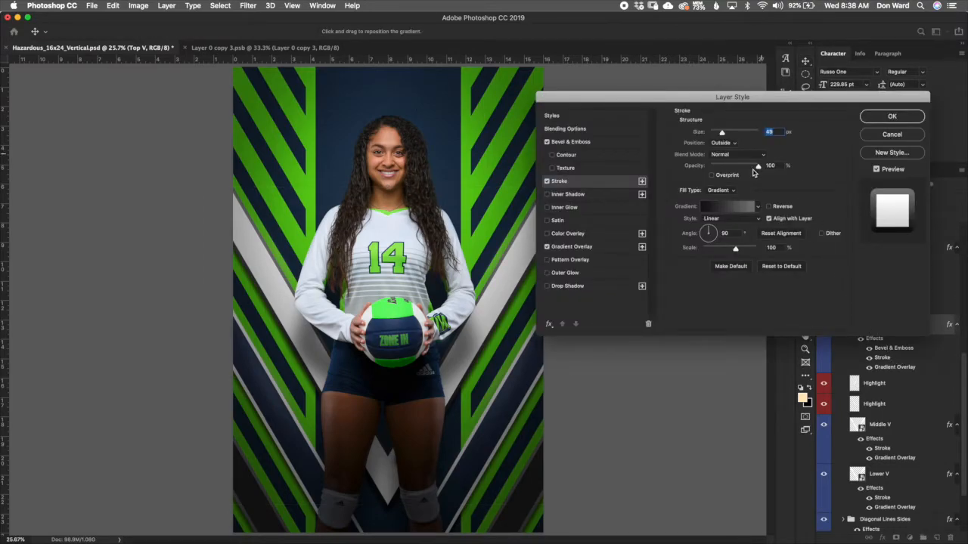
click(759, 207)
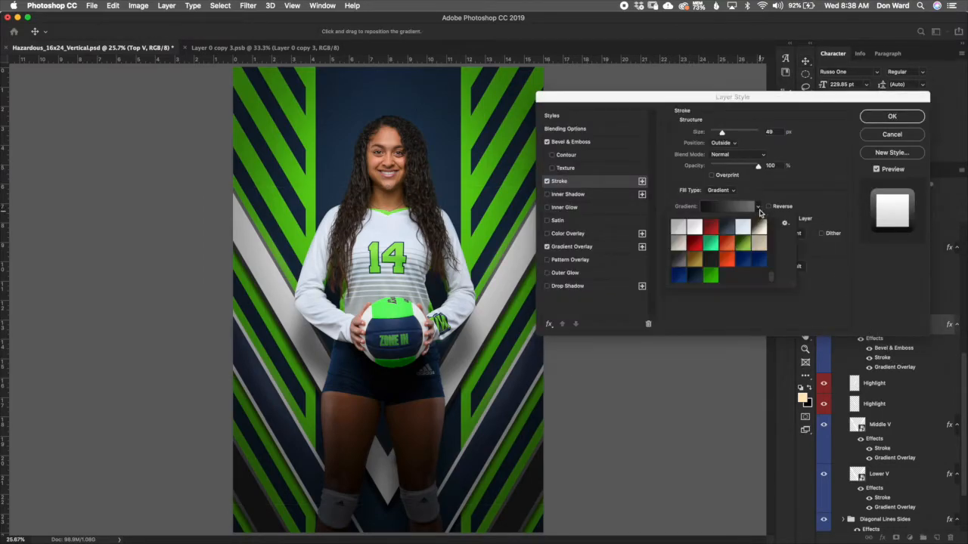
click(699, 277)
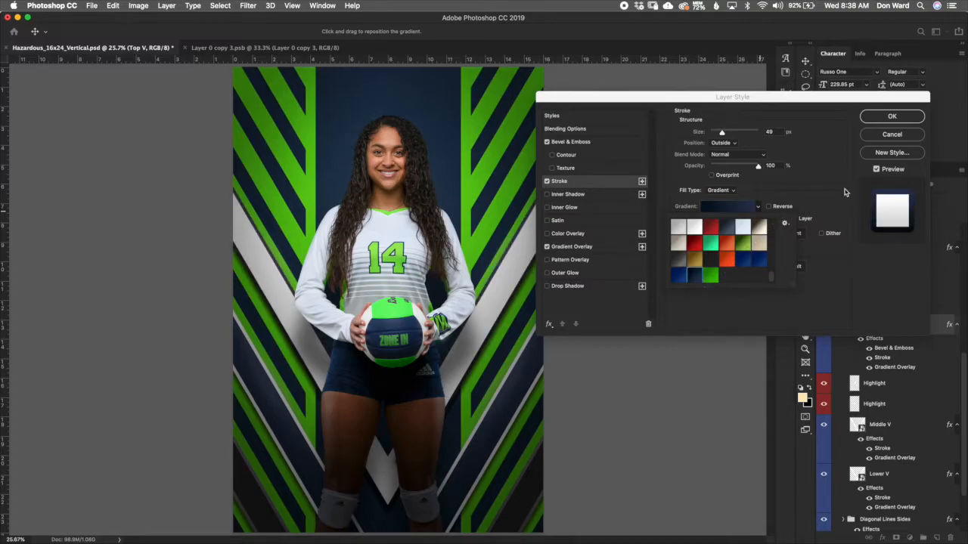
click(893, 119)
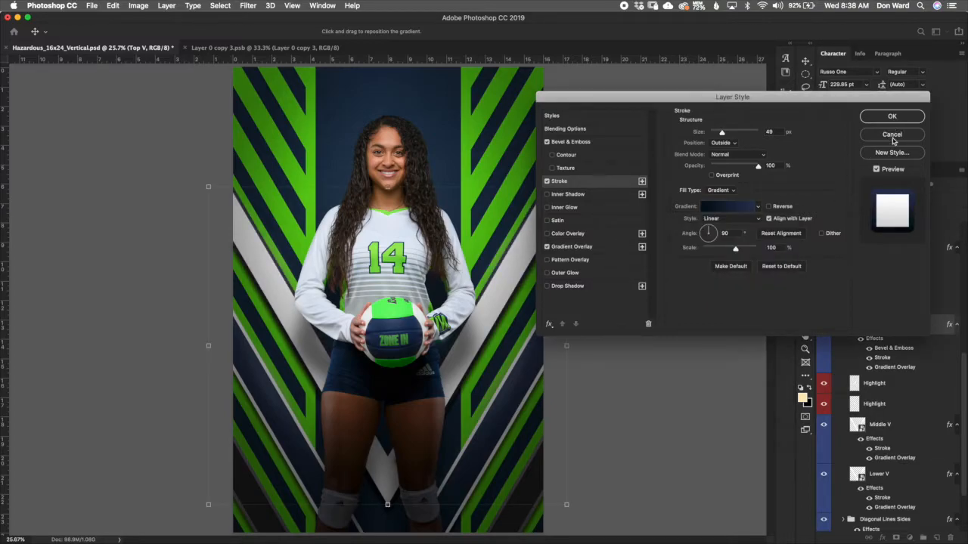
click(893, 119)
Step: Copy the Top V layer style and paste it onto the Lower V layer
right_click(897, 329)
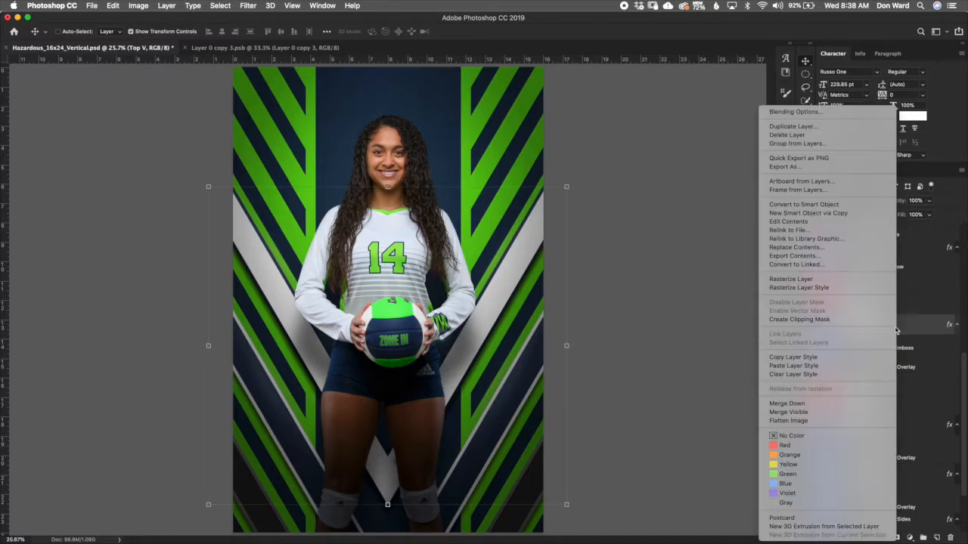
click(859, 358)
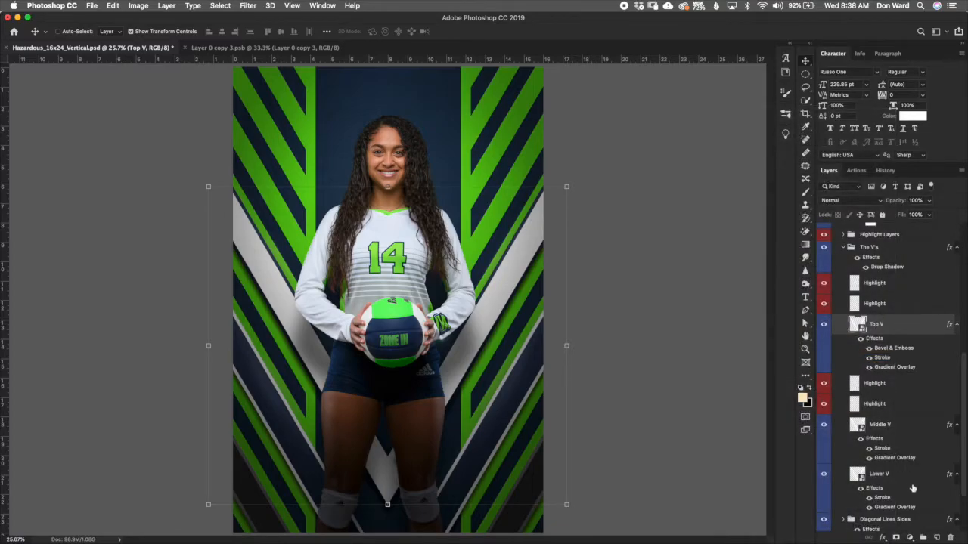
click(897, 483)
right_click(897, 483)
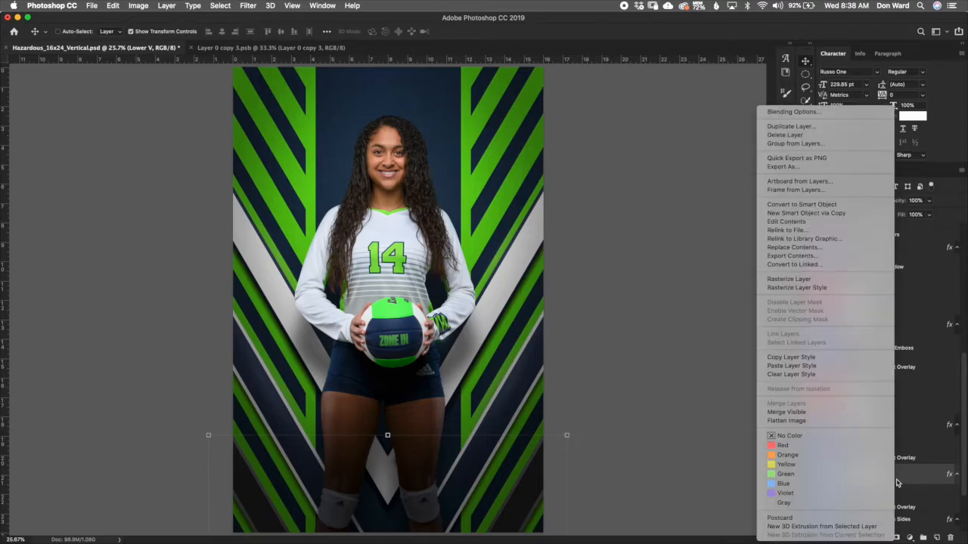
click(865, 366)
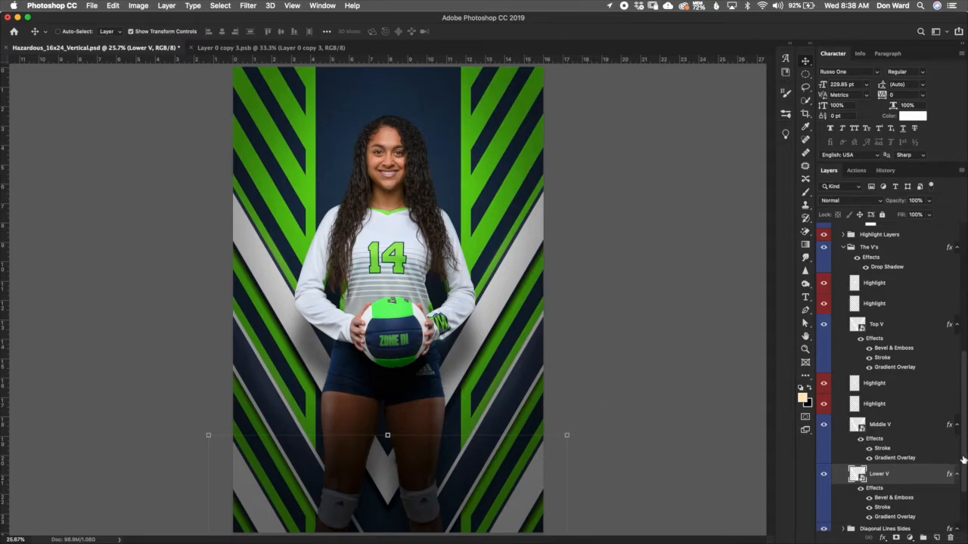
Step: Collapse The V's group and toggle the Highlight Layers group's visibility off and on to compare
scroll(877, 362, up, 5)
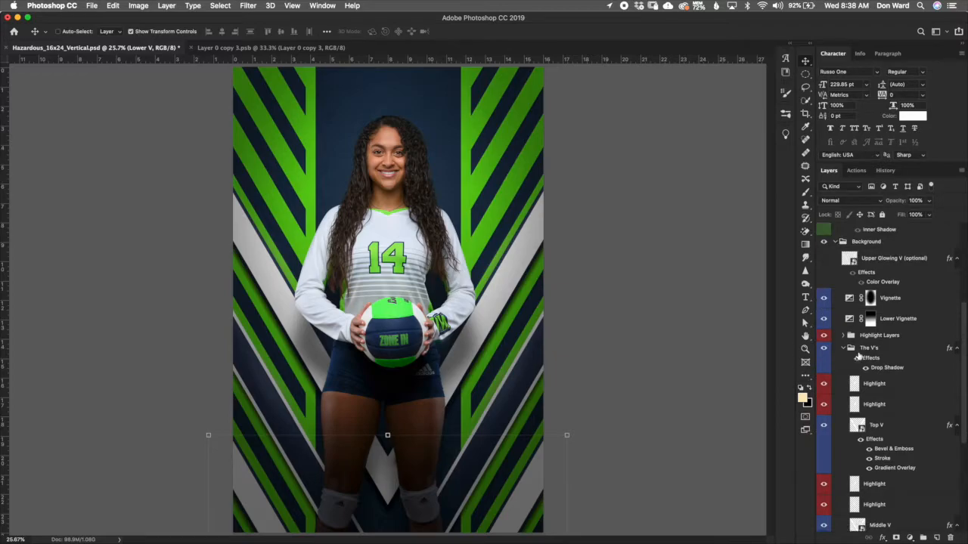
click(843, 348)
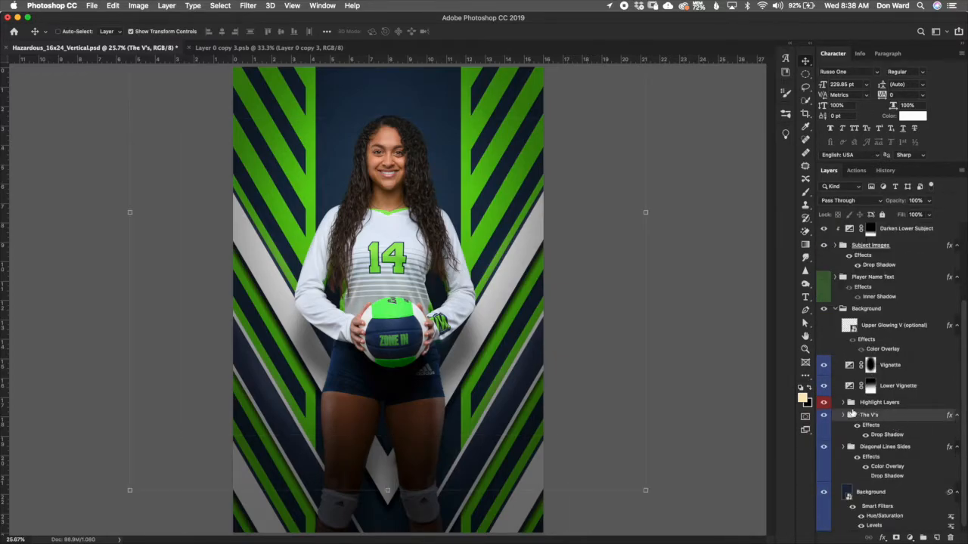
click(845, 404)
click(844, 403)
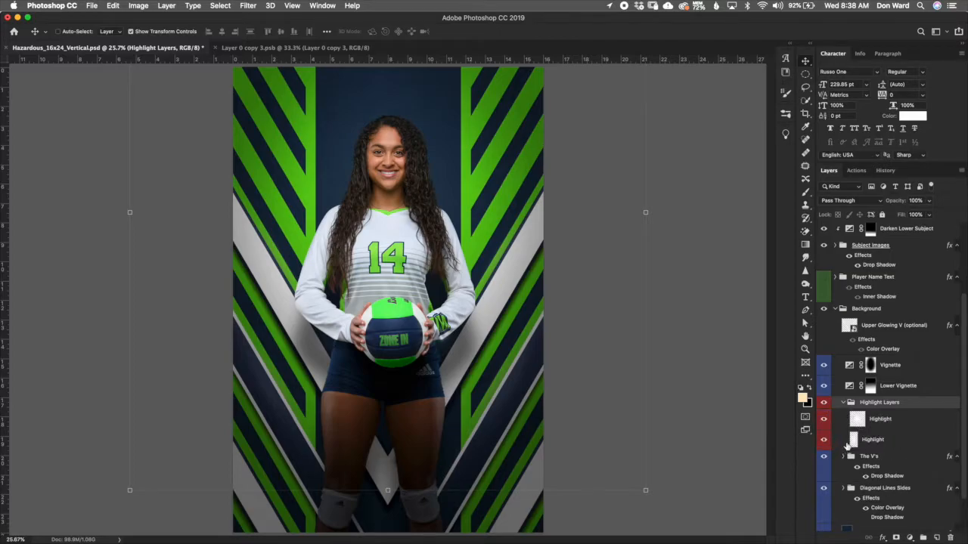
click(824, 404)
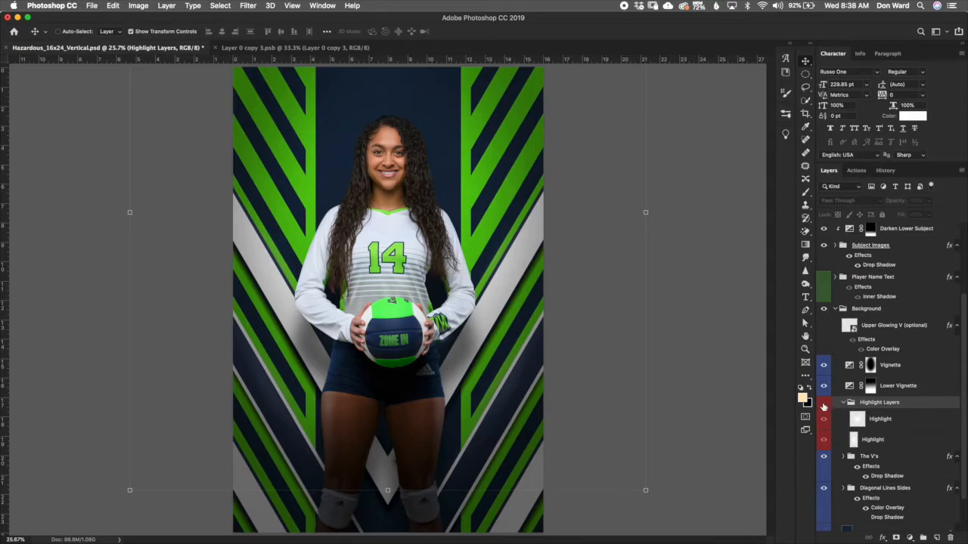
click(824, 406)
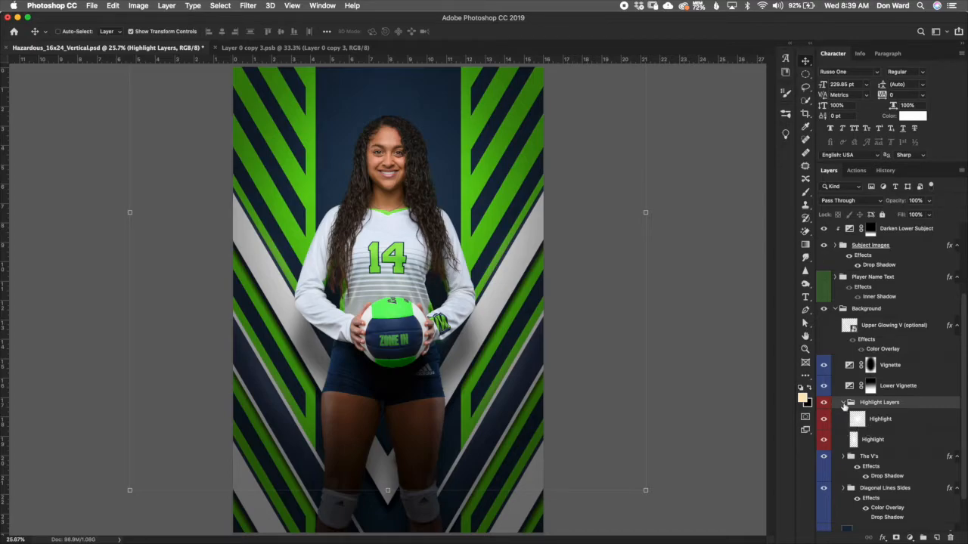
click(843, 403)
Step: Set the Lower Vignette exposure adjustment to -0.33
click(870, 386)
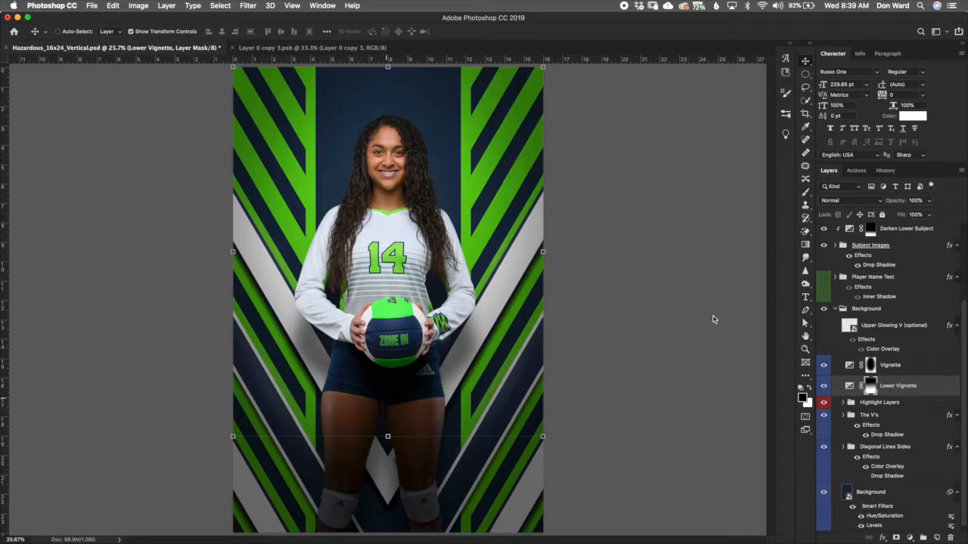
click(825, 388)
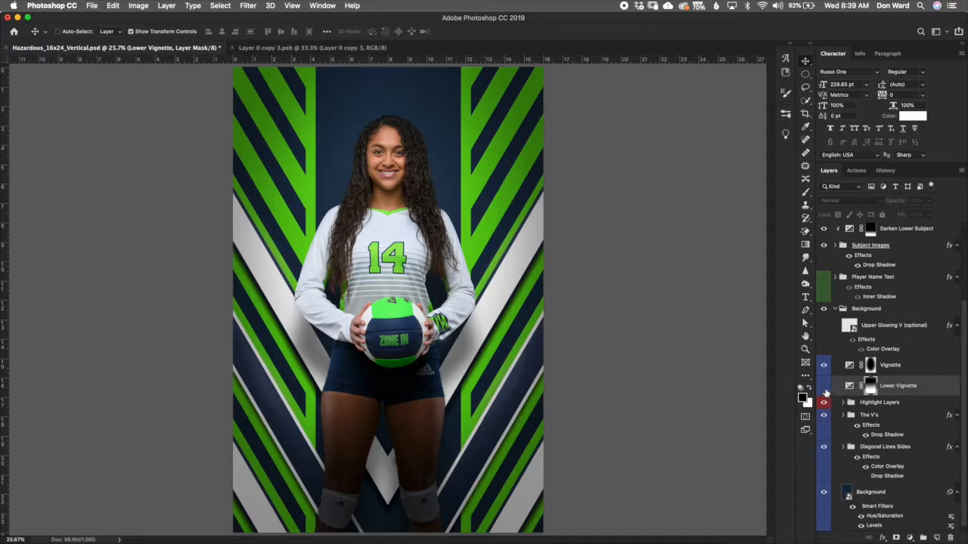
click(824, 388)
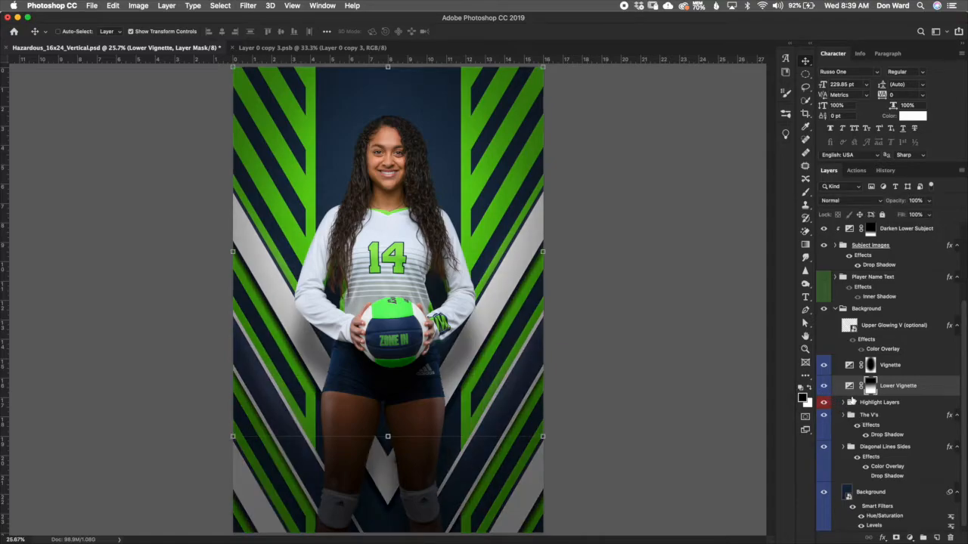
double_click(850, 387)
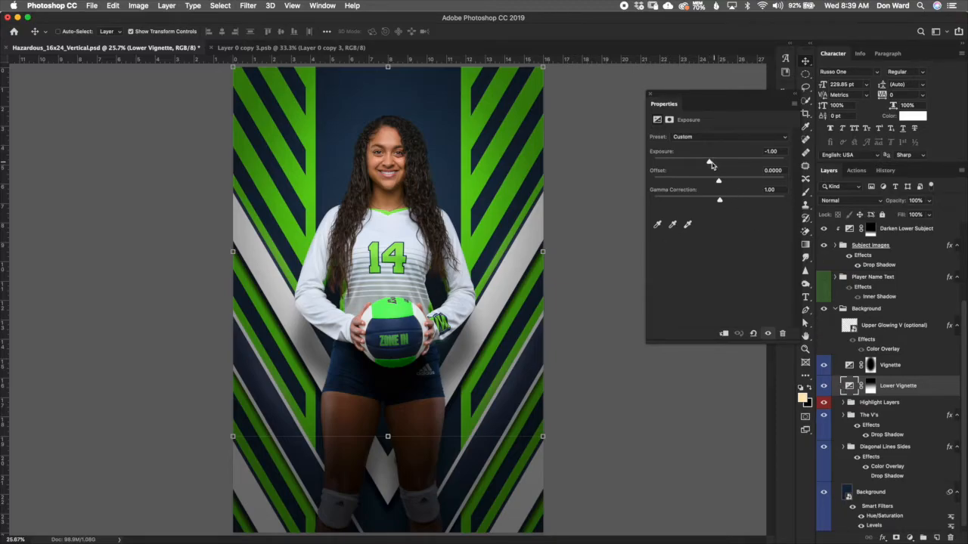
mouse_move(709, 163)
mouse_down()
mouse_move(691, 164)
mouse_move(716, 164)
mouse_up()
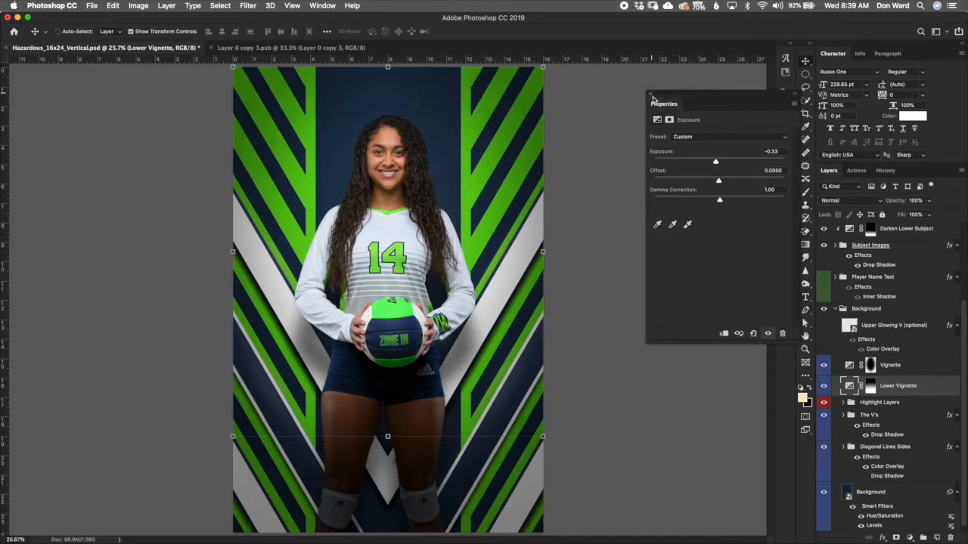
click(650, 96)
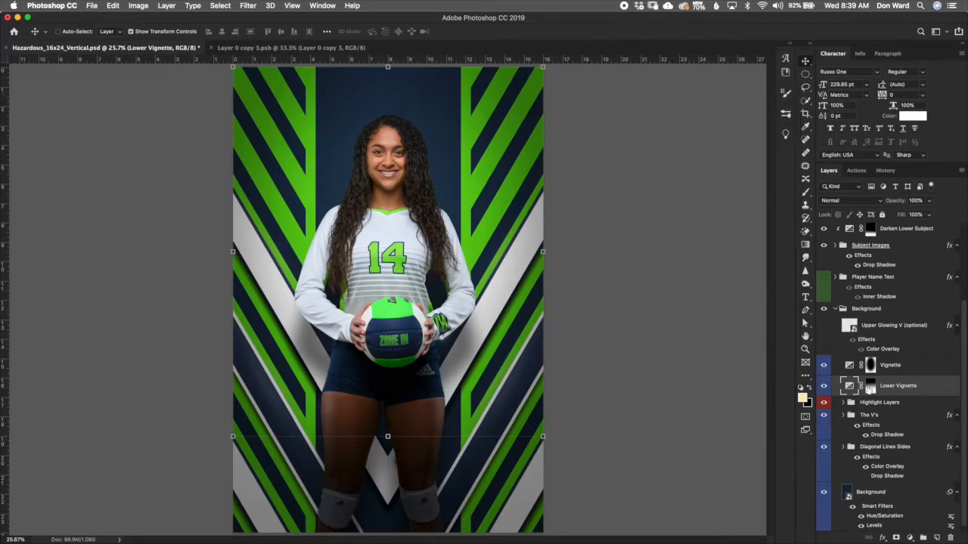
Step: Try setting the Vignette exposure adjustment to -0.95, then undo the change
click(908, 372)
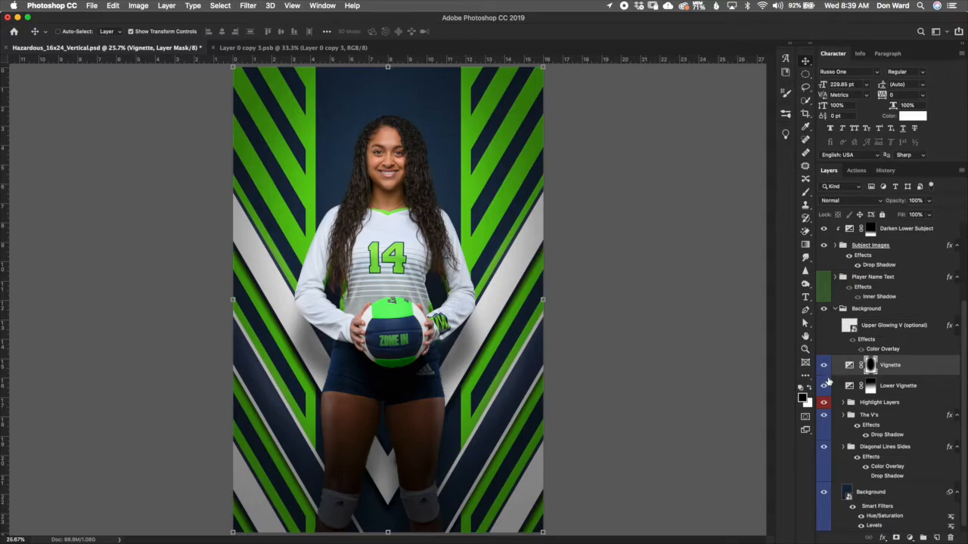
click(824, 365)
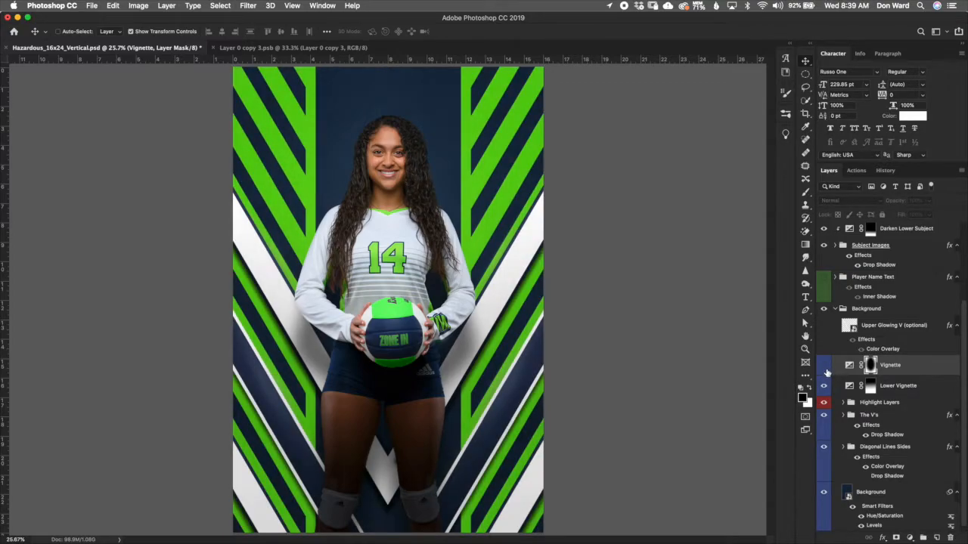
click(824, 365)
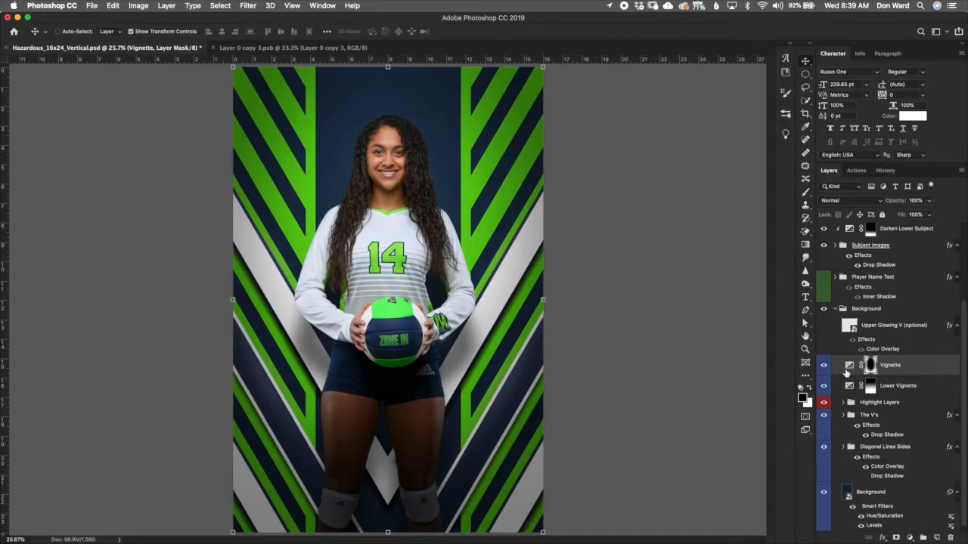
double_click(850, 366)
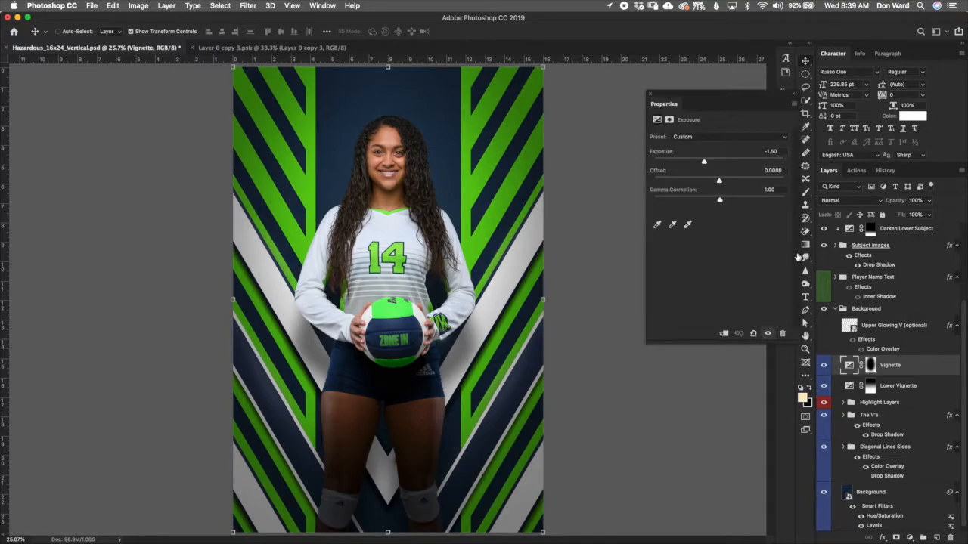
click(709, 164)
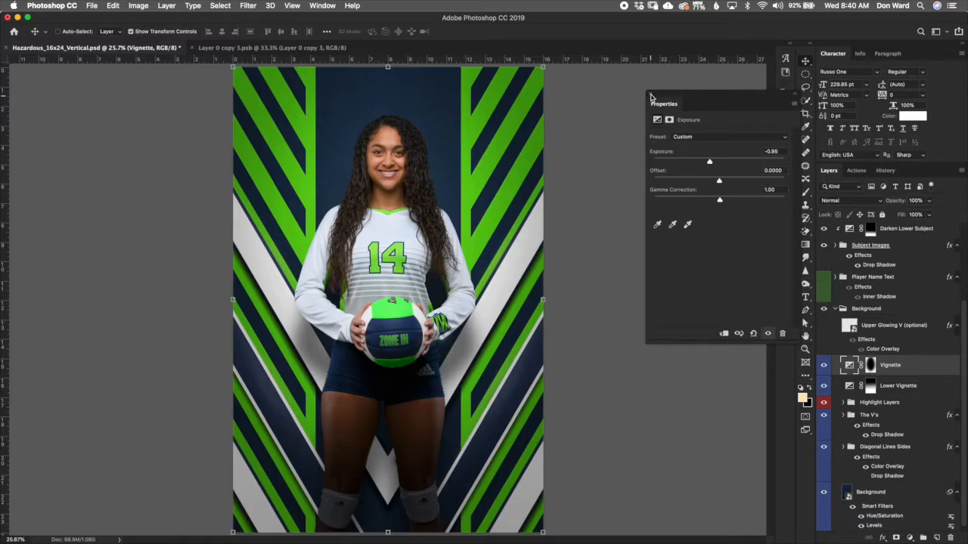
click(650, 96)
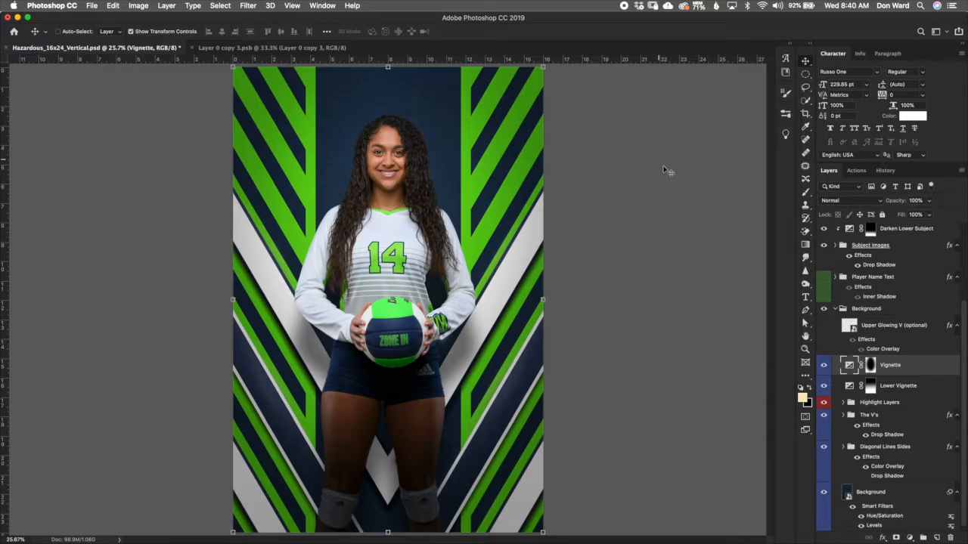
key(super+z)
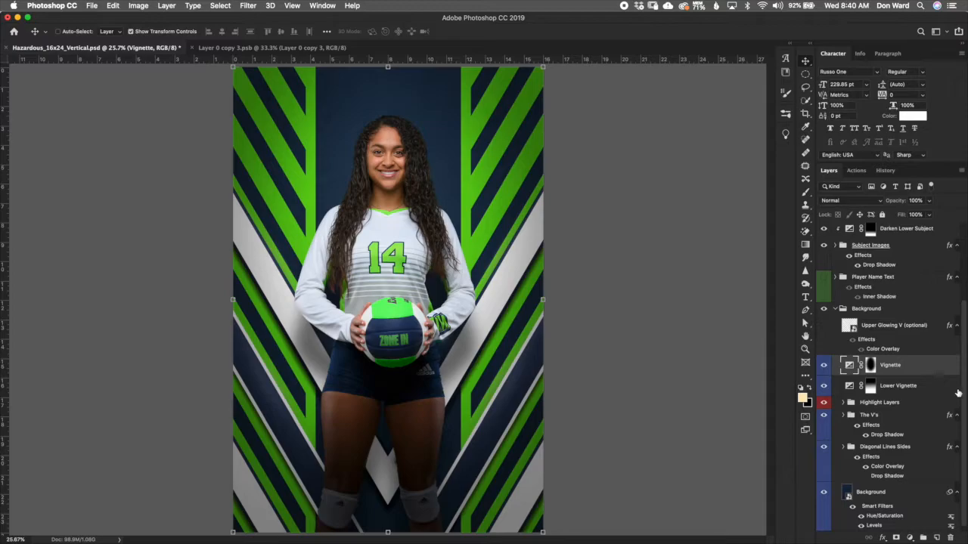
Step: Turn on the Upper Glowing V (optional) layer and review its Color Overlay effect
click(936, 330)
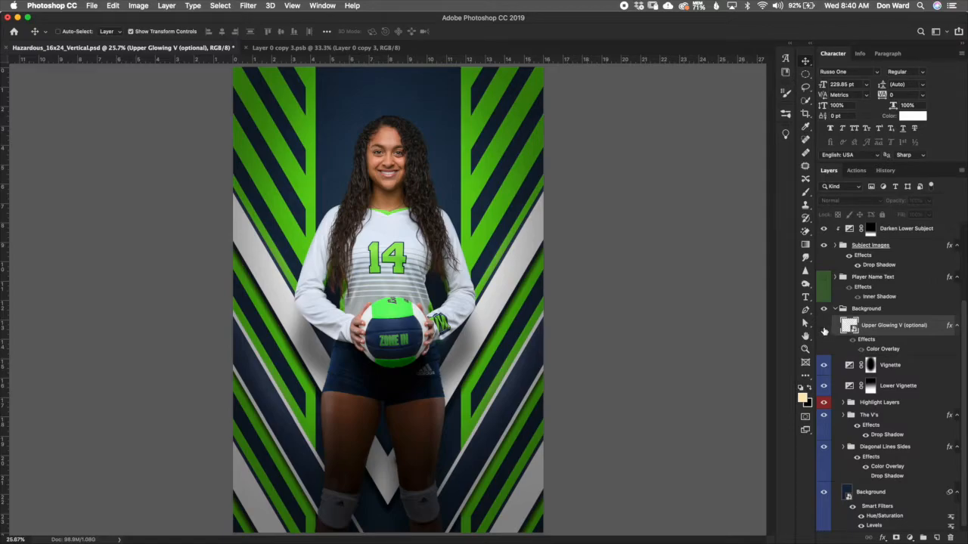
click(823, 327)
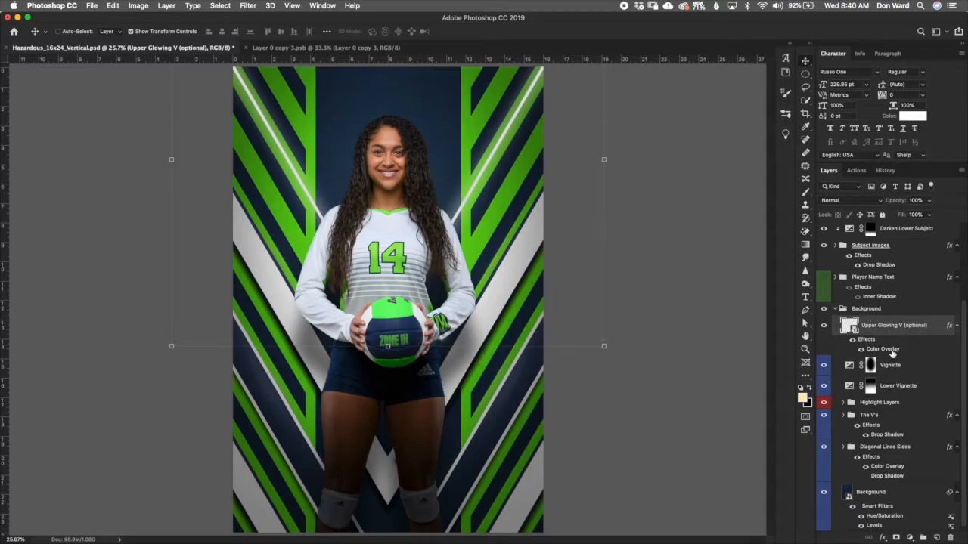
double_click(893, 349)
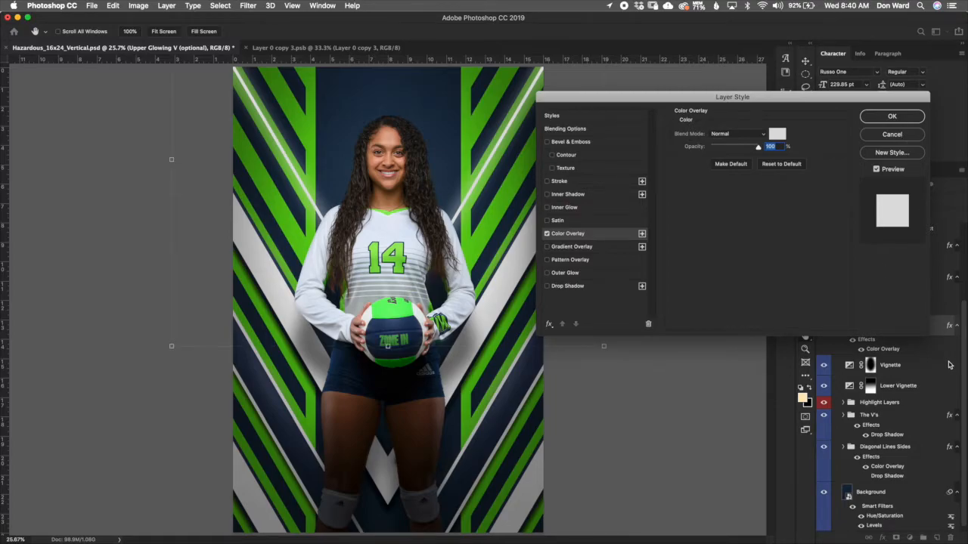
key(Return)
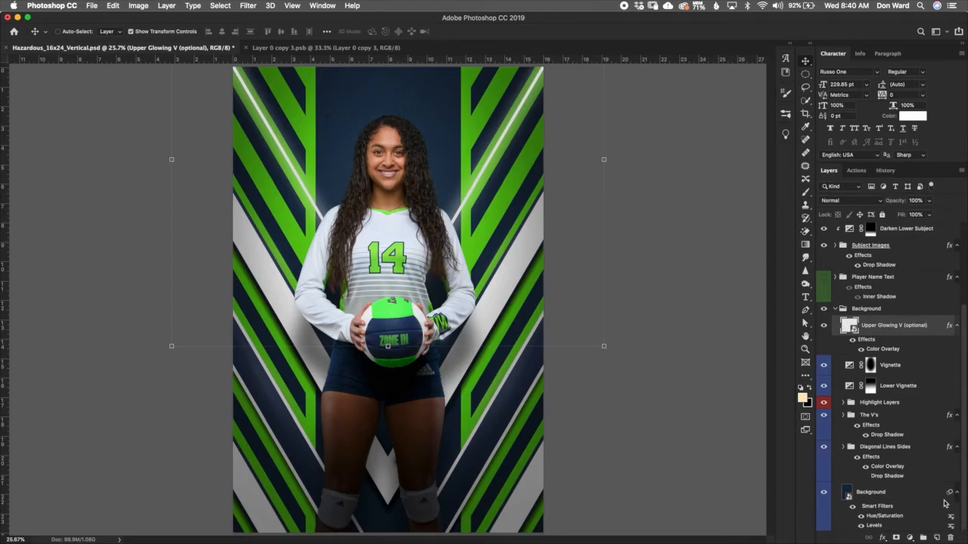
Step: Change the Last Name text colour to the green #5cc813 sampled from the poster's stripes
click(835, 309)
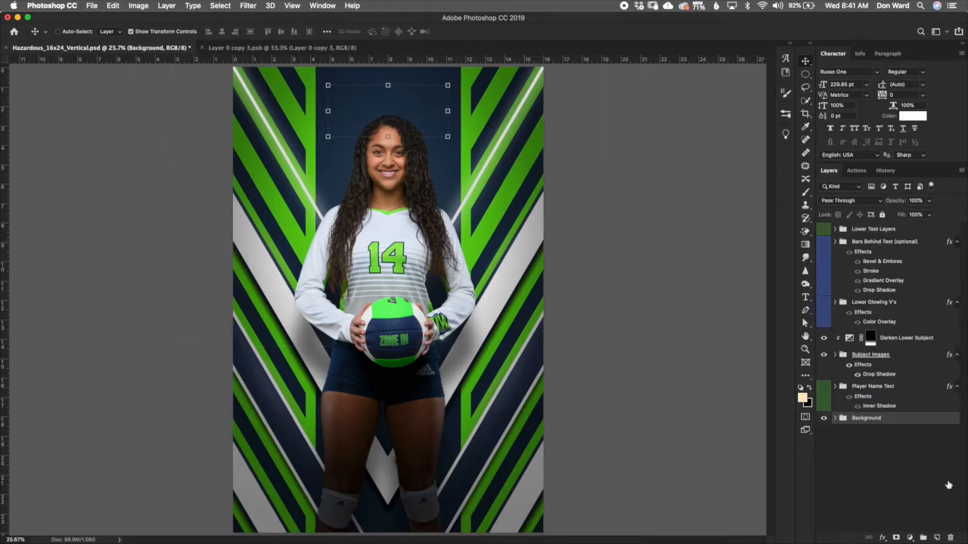
click(890, 401)
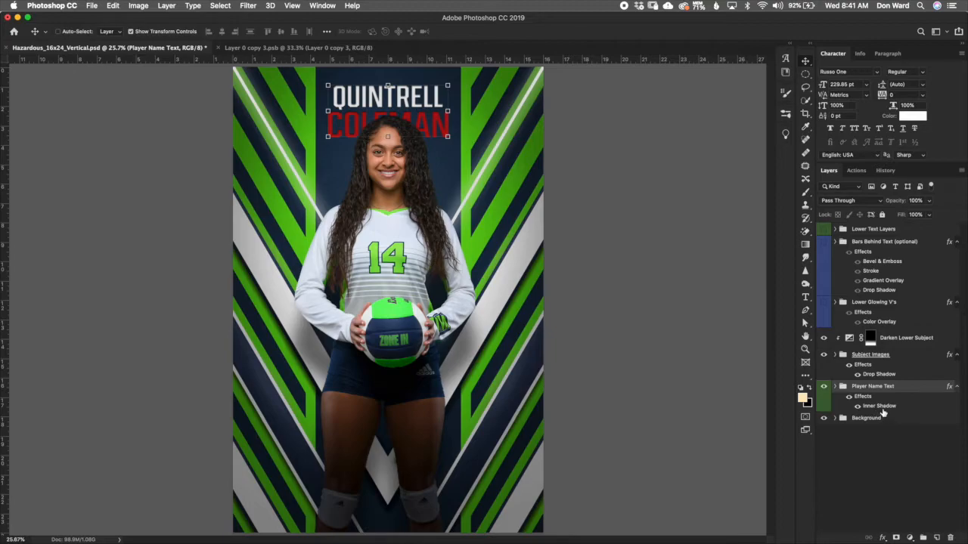
click(835, 386)
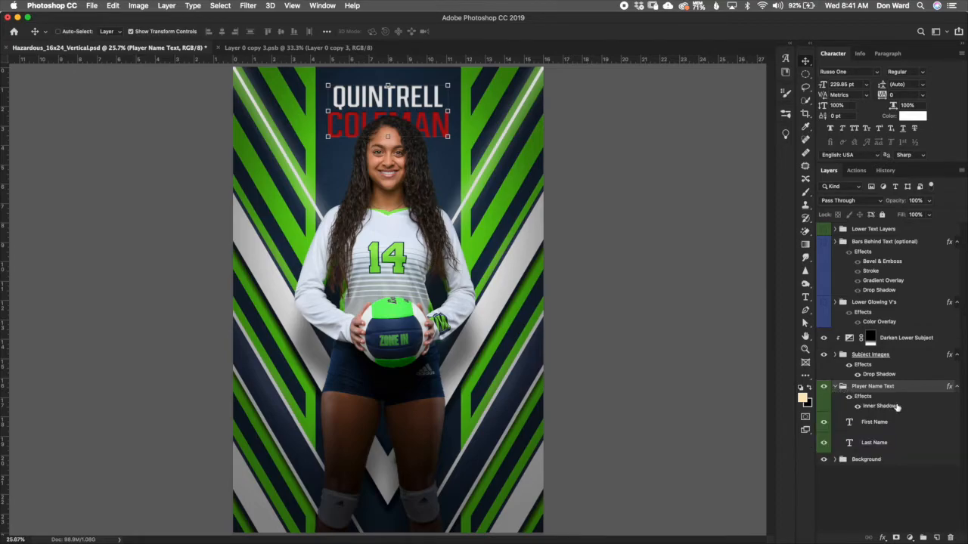
key(alt+bracketleft)
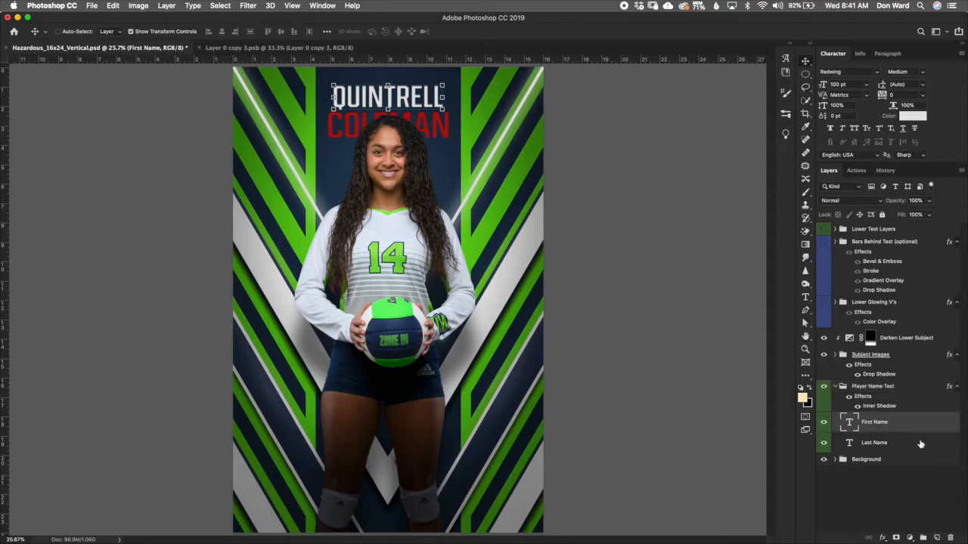
key(alt+bracketleft)
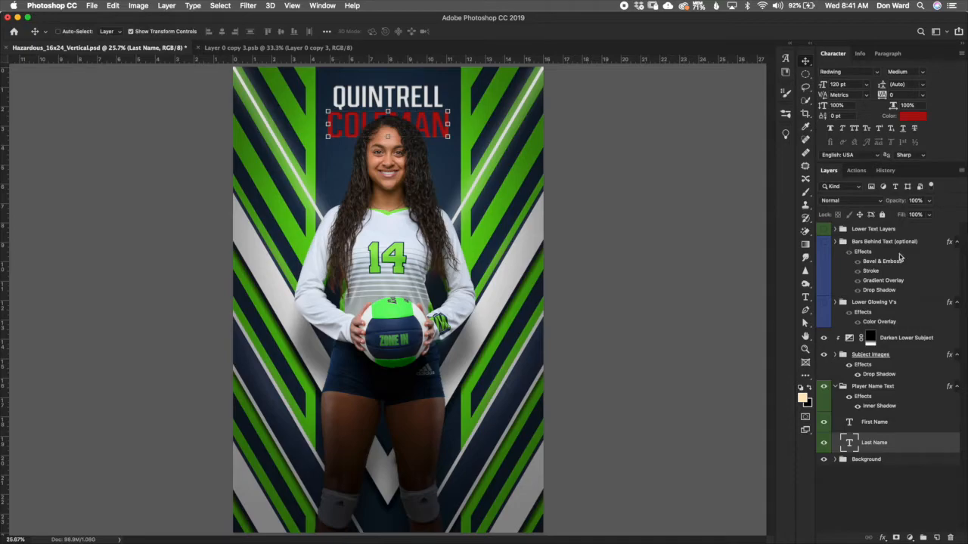
click(885, 423)
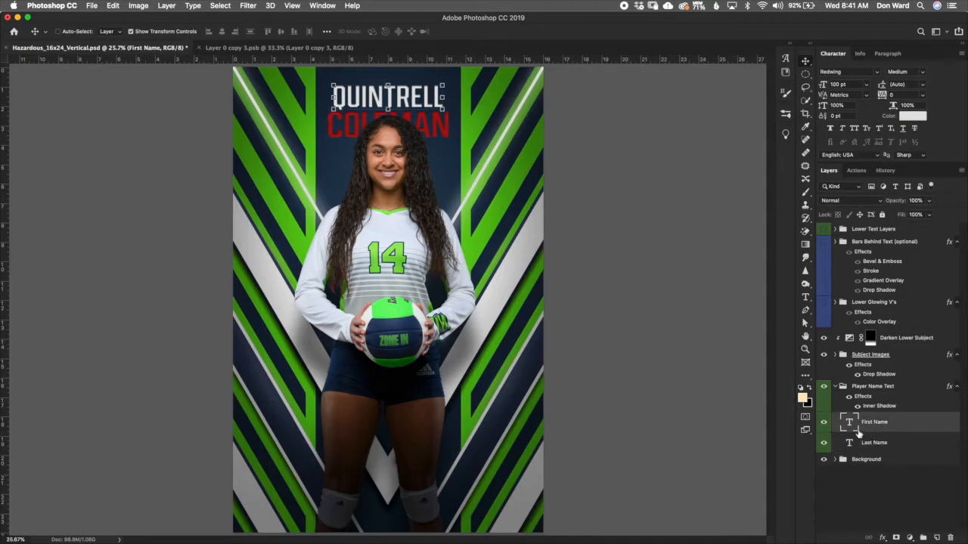
click(853, 443)
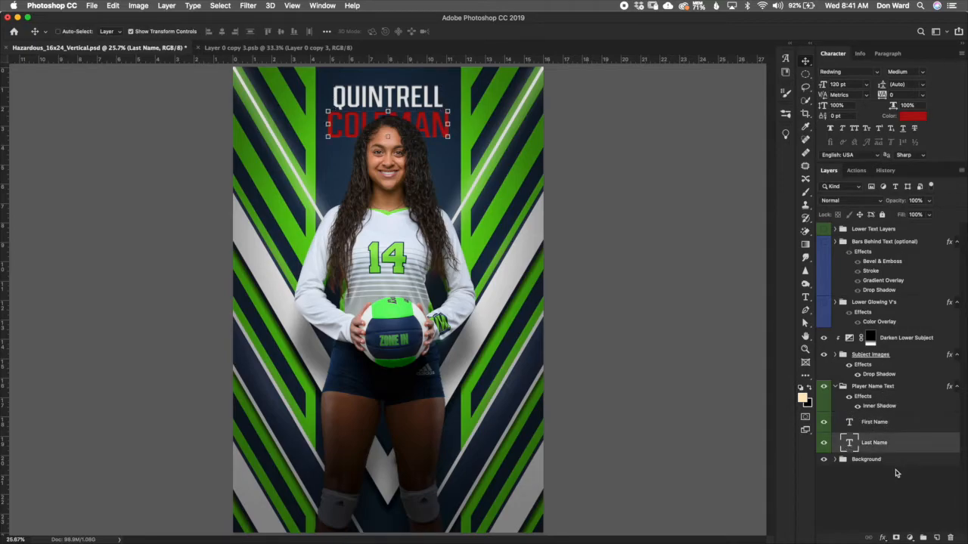
double_click(850, 444)
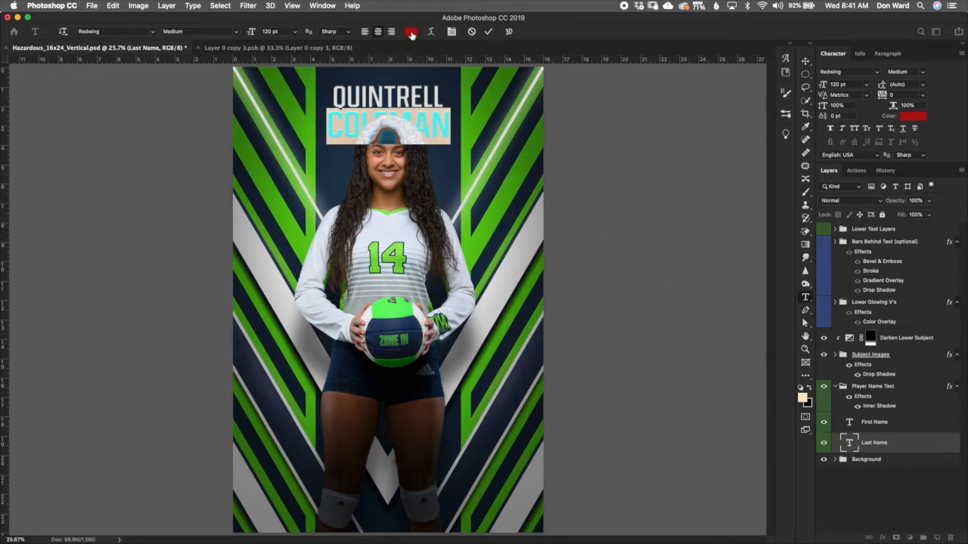
click(916, 450)
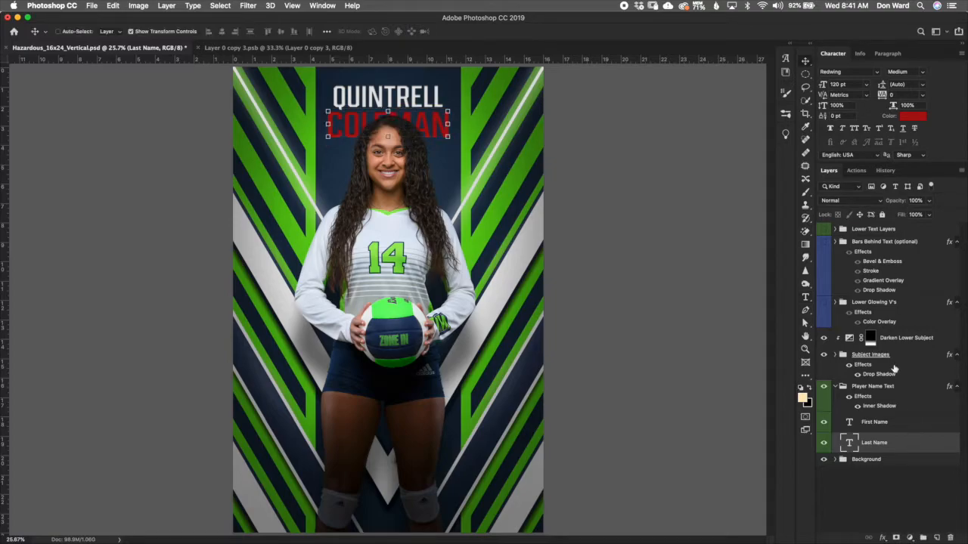
click(914, 119)
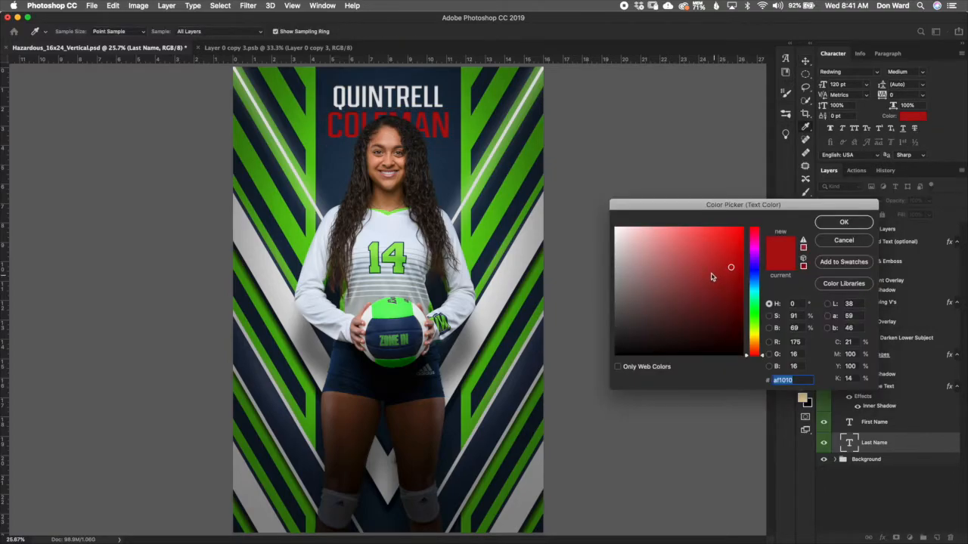
click(475, 252)
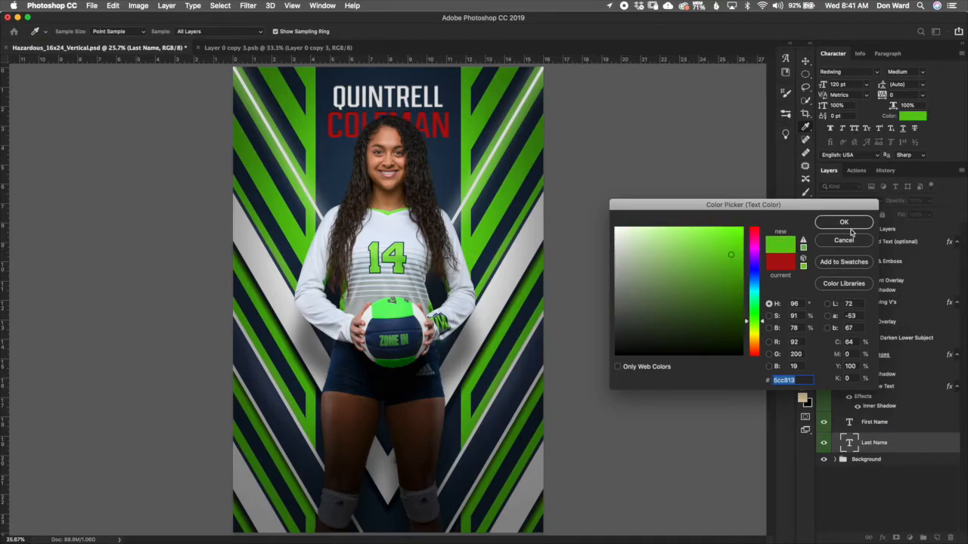
click(853, 224)
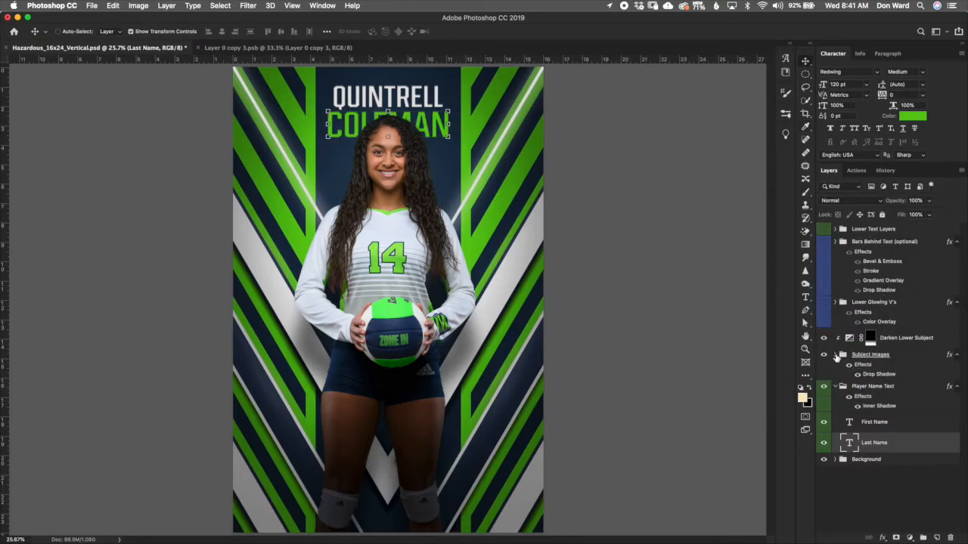
Step: Nudge the player photo layer inside the Subject Images group downward in the poster
click(834, 357)
click(862, 394)
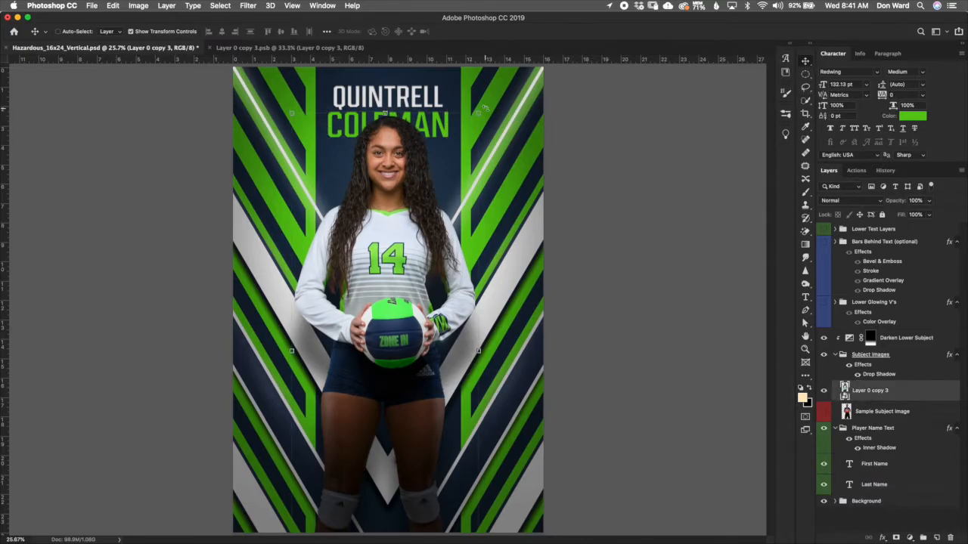
key(shift+Down)
key(shift+Down)
key(shift+Down)
key(shift+Down)
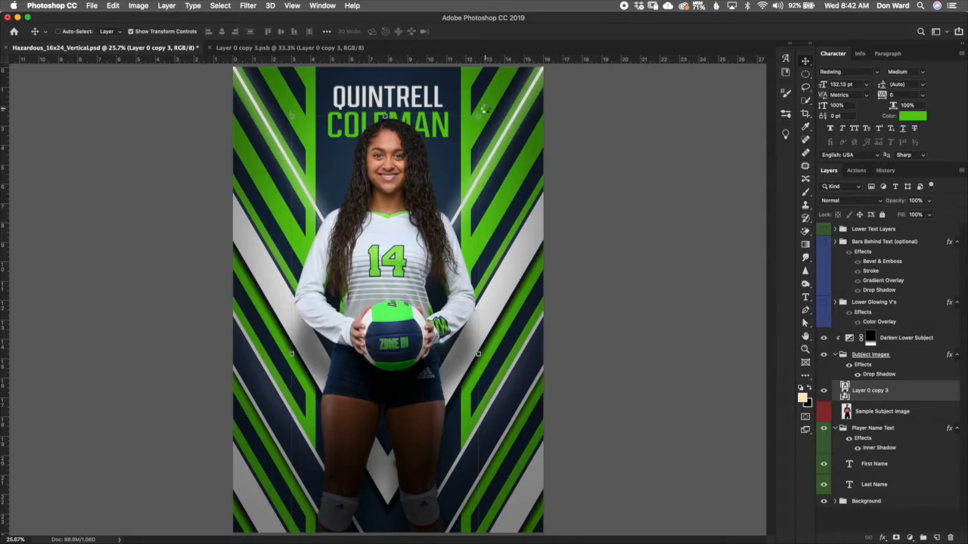
key(shift+Down)
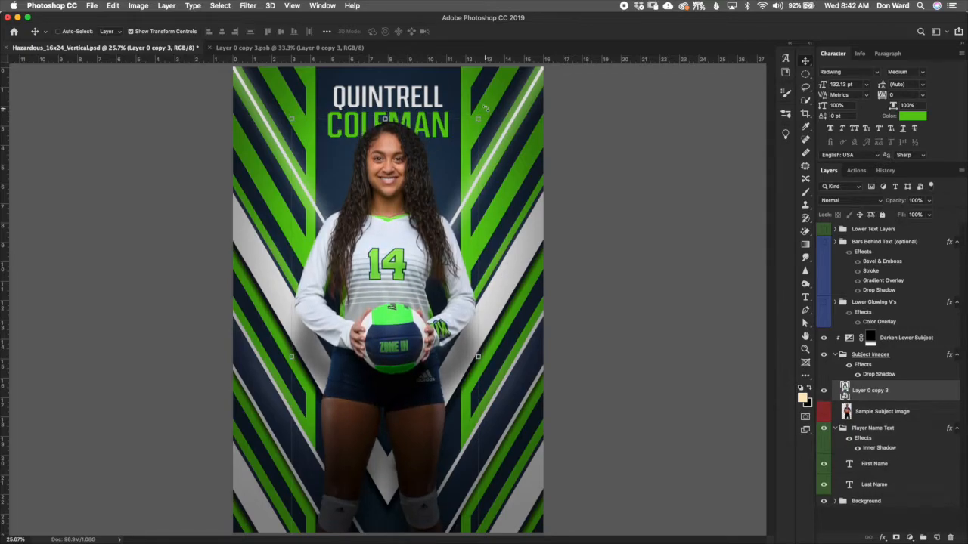
key(shift+Down)
key(shift+Down)
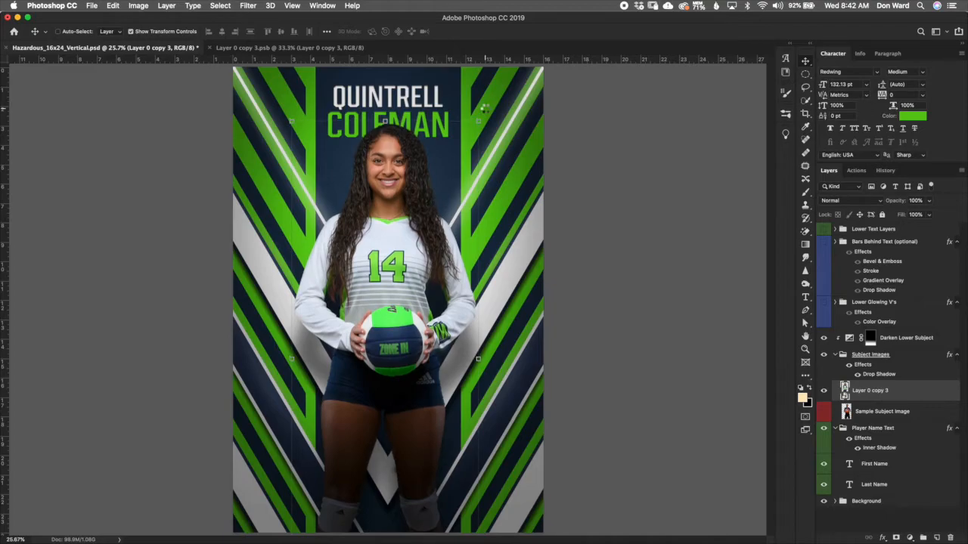
key(shift+Down)
key(shift+Down)
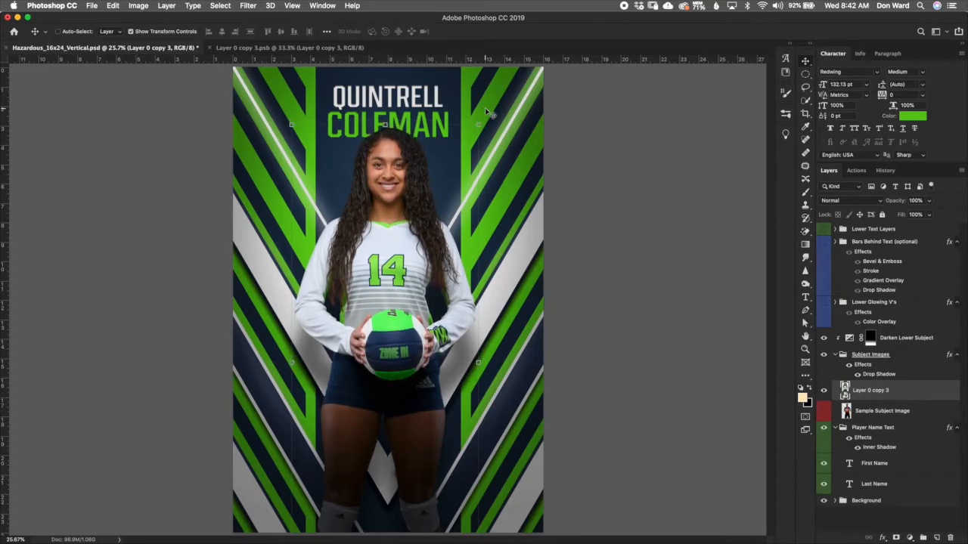
key(shift+Down)
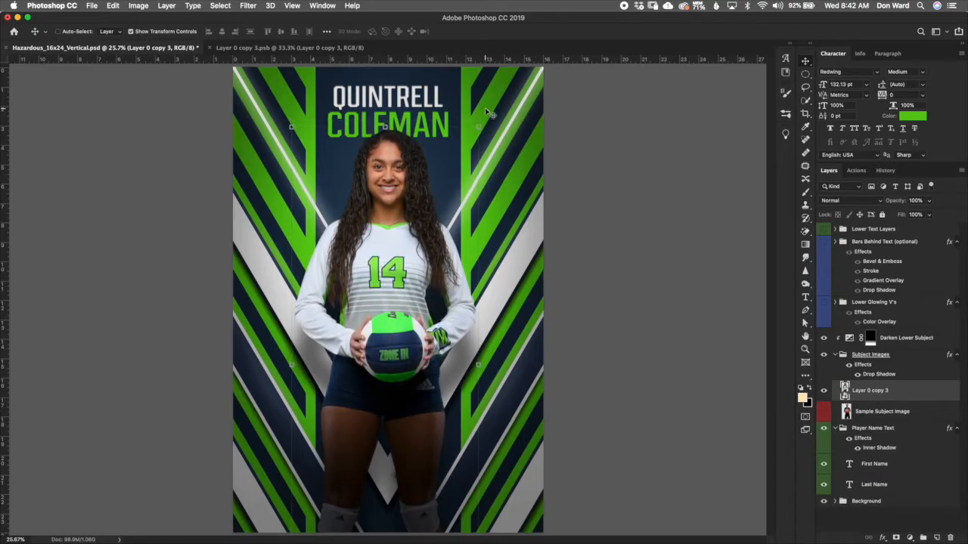
key(shift+Down)
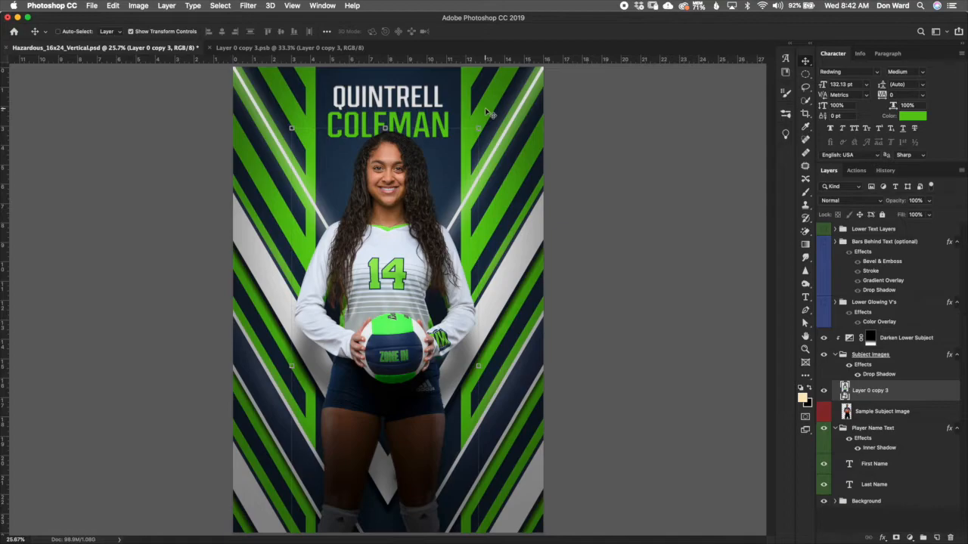
click(806, 297)
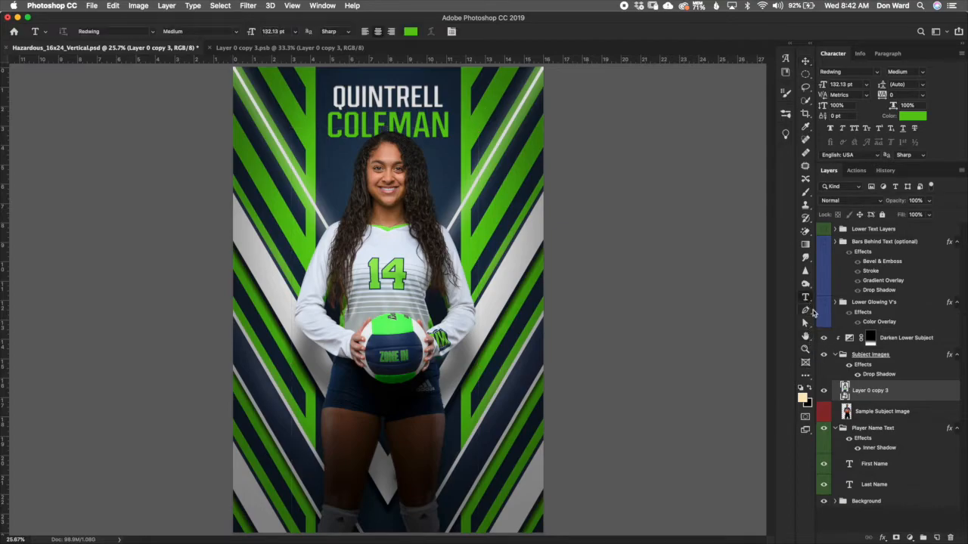
double_click(404, 97)
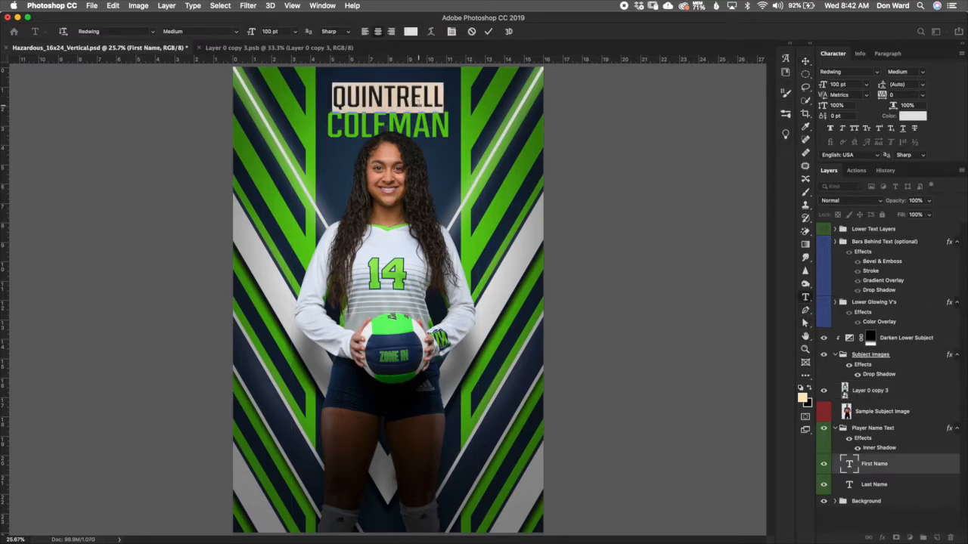
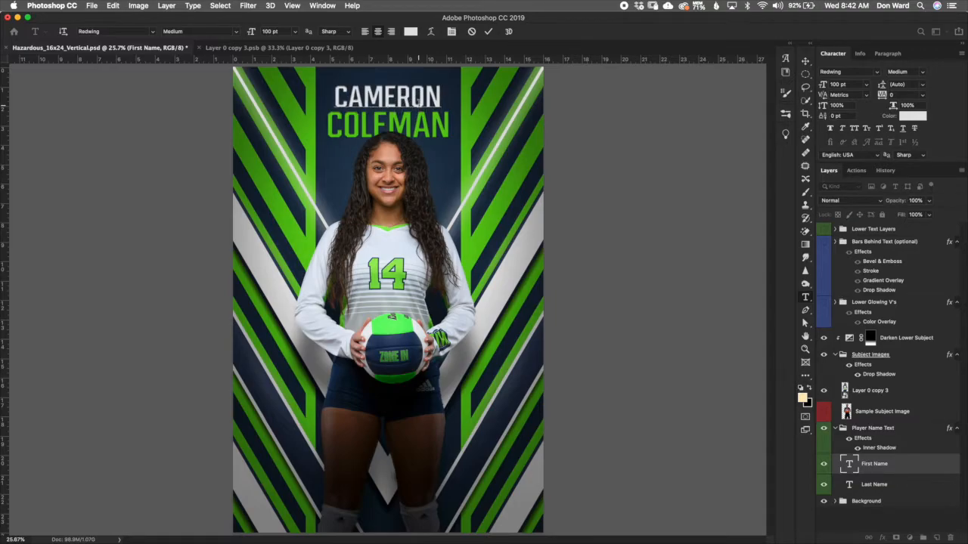
click(488, 31)
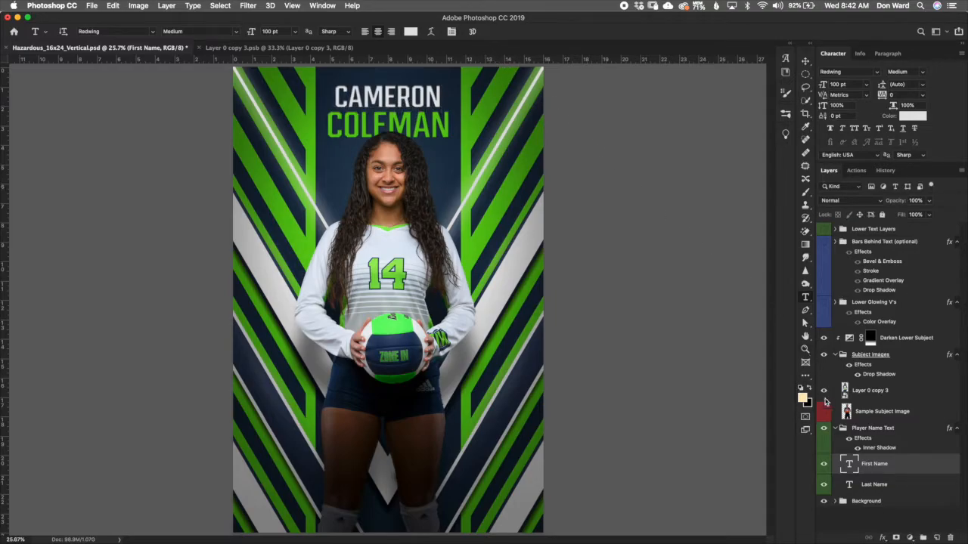
double_click(851, 484)
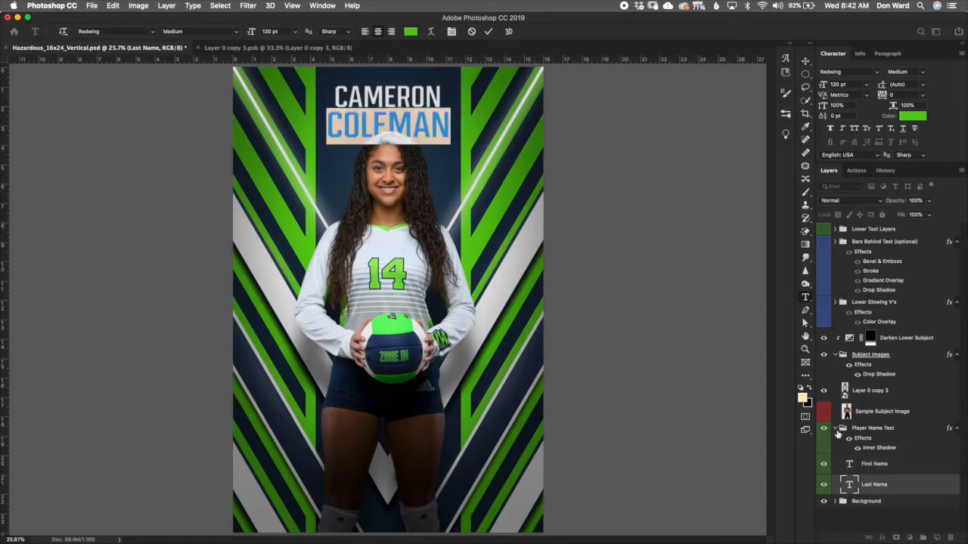
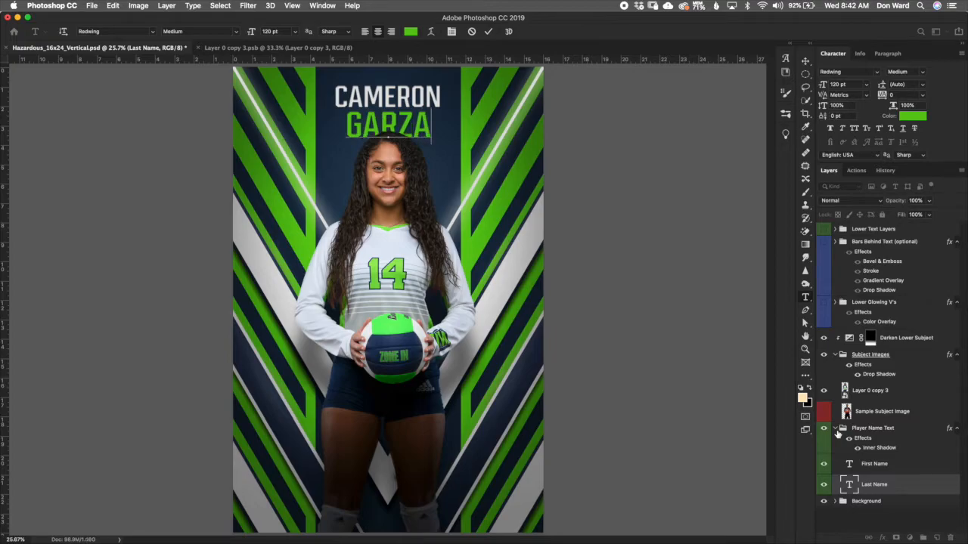
click(489, 31)
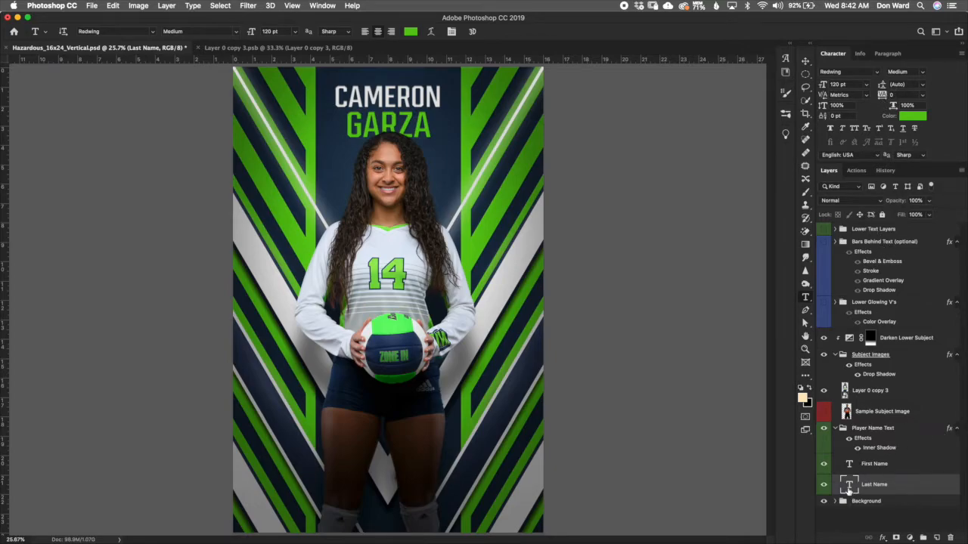
Step: Collapse the Player Name Text and Subject Images layer groups
click(835, 429)
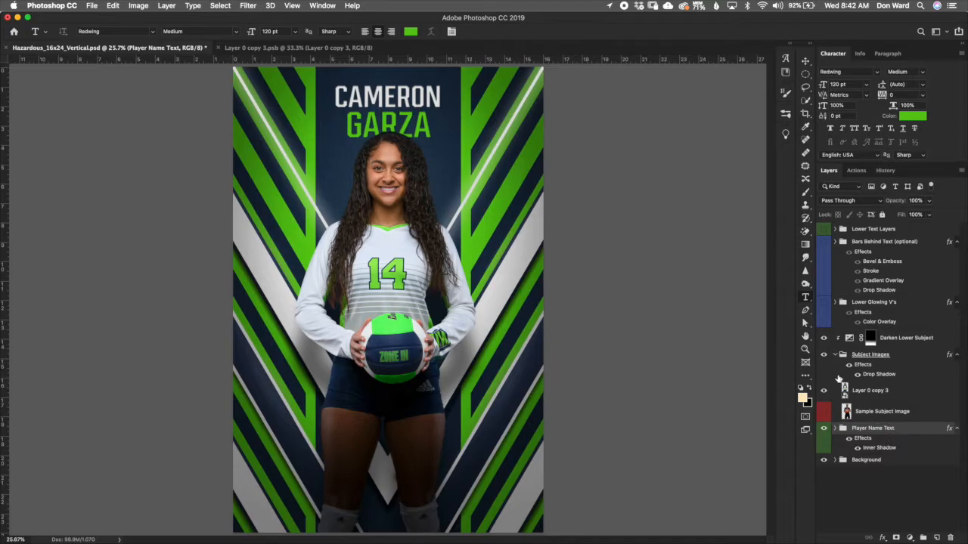
click(888, 392)
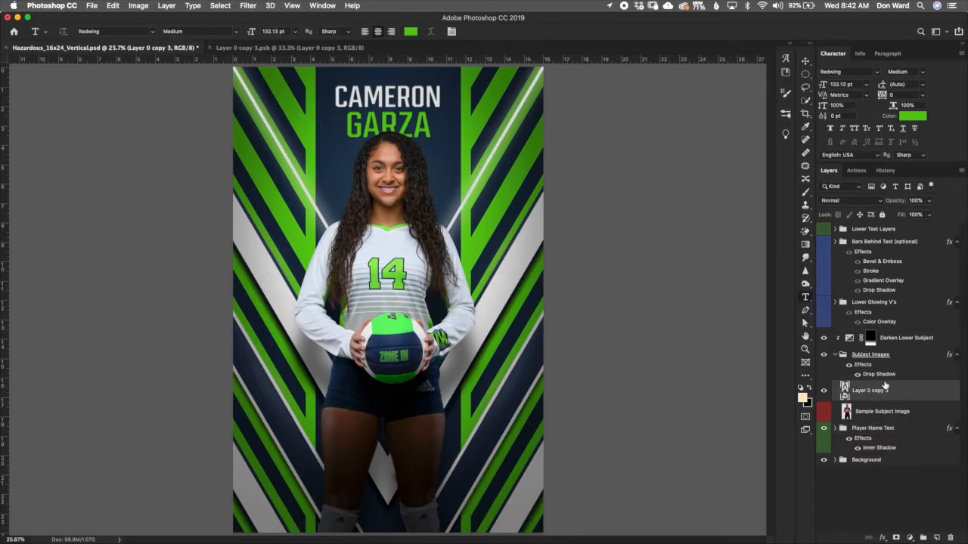
click(885, 375)
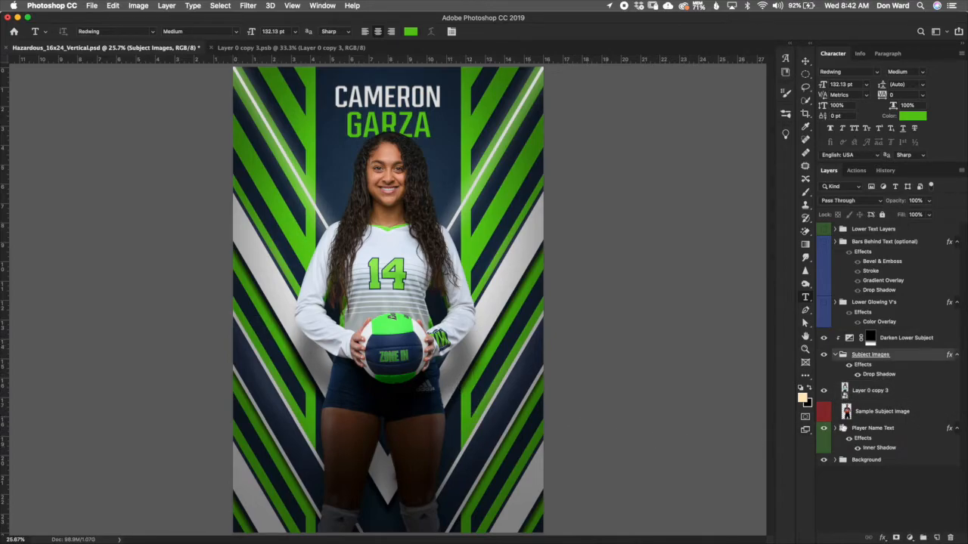
click(834, 355)
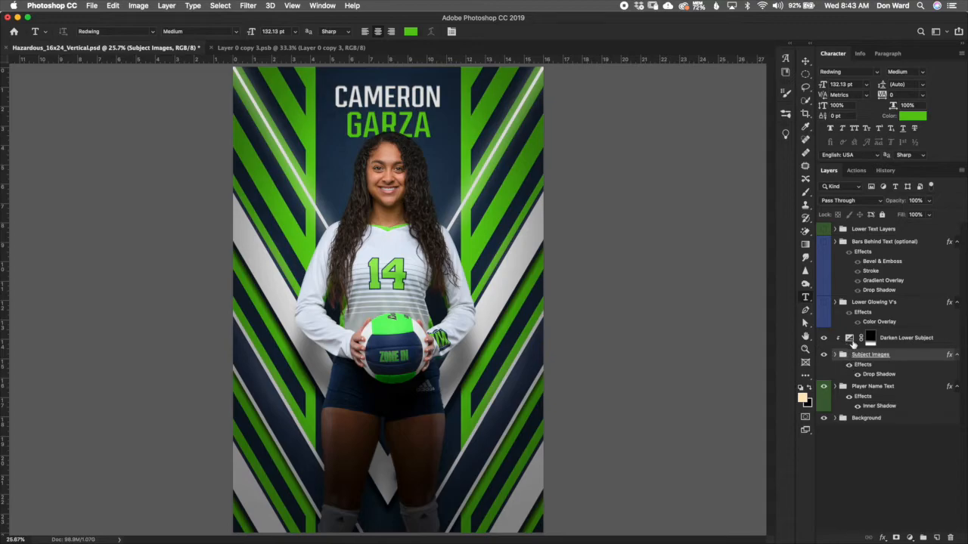
Step: Set the Darken Lower Subject exposure adjustment to -1.16
click(823, 338)
click(823, 338)
double_click(849, 338)
drag(679, 162, 699, 162)
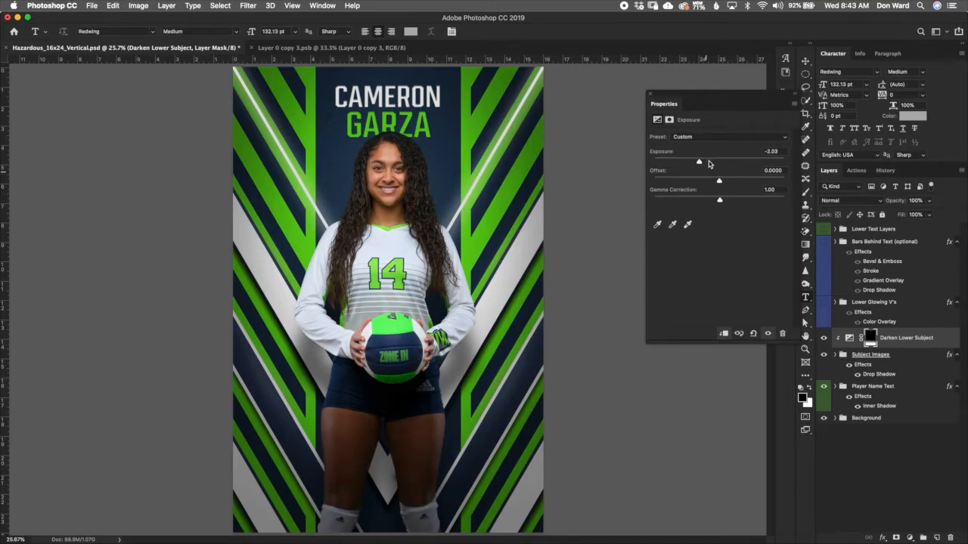
click(708, 162)
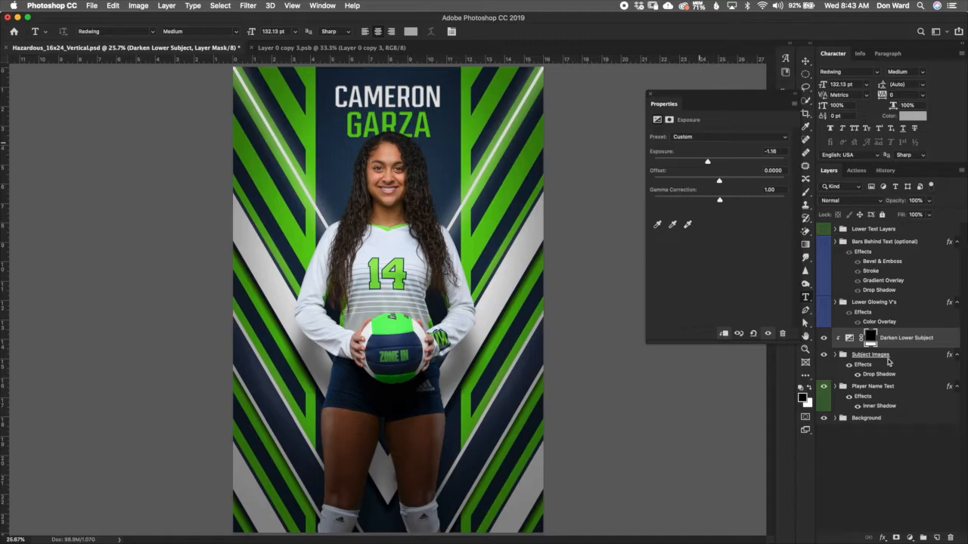
key(F4)
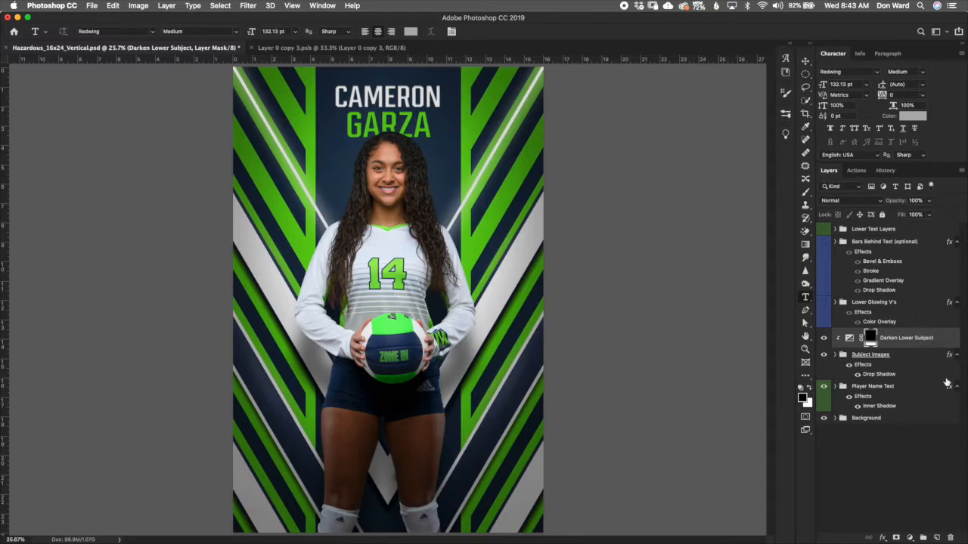
Step: Turn on the Lower Glowing V's group and review its Color Overlay effect
click(895, 304)
click(823, 302)
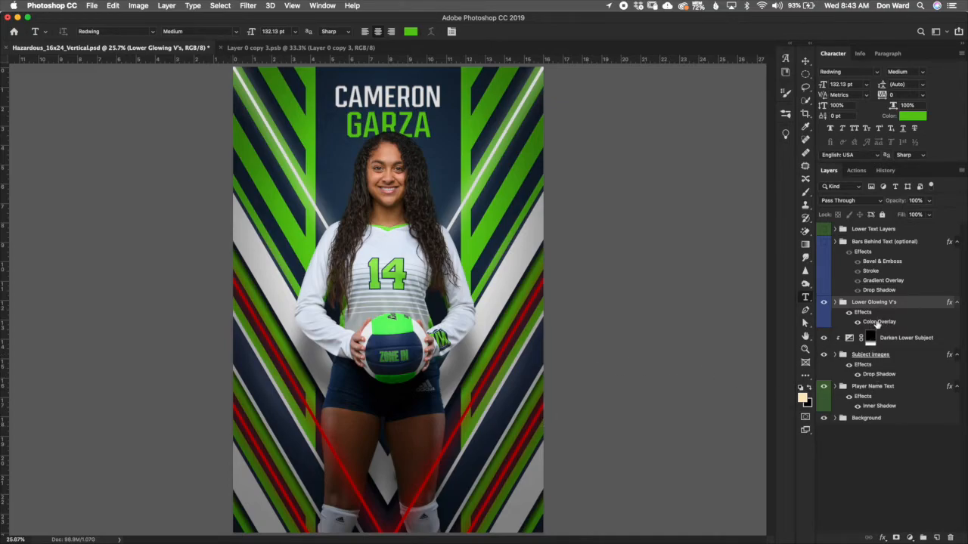
click(835, 301)
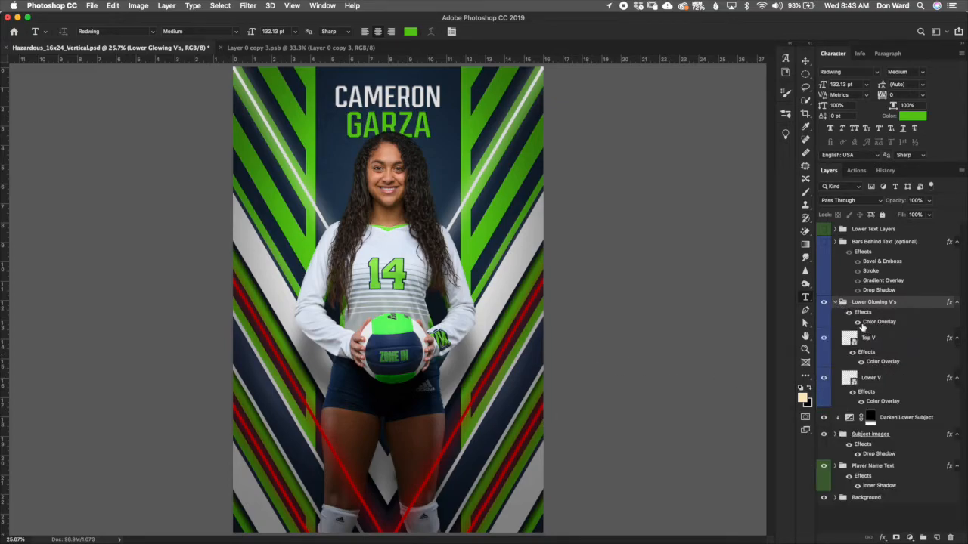
click(857, 322)
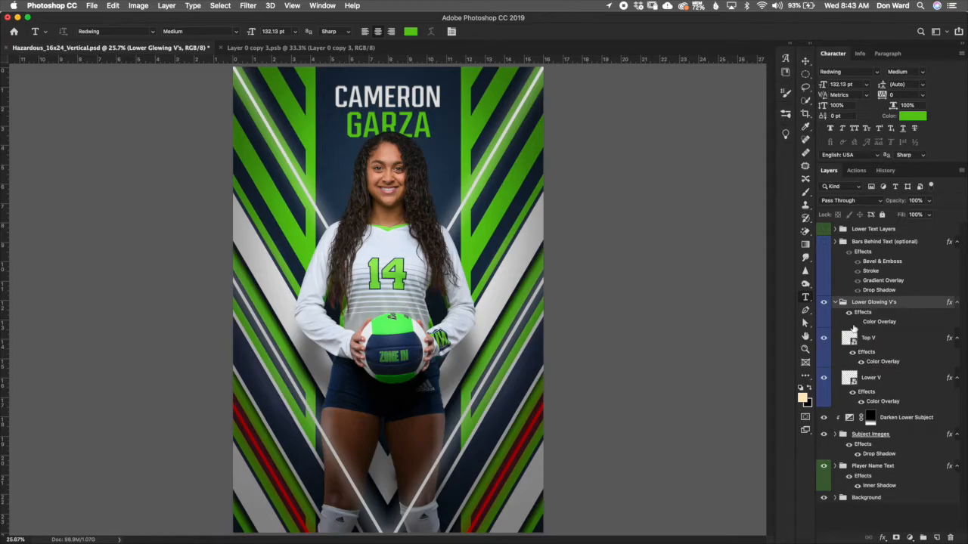
click(857, 322)
click(835, 302)
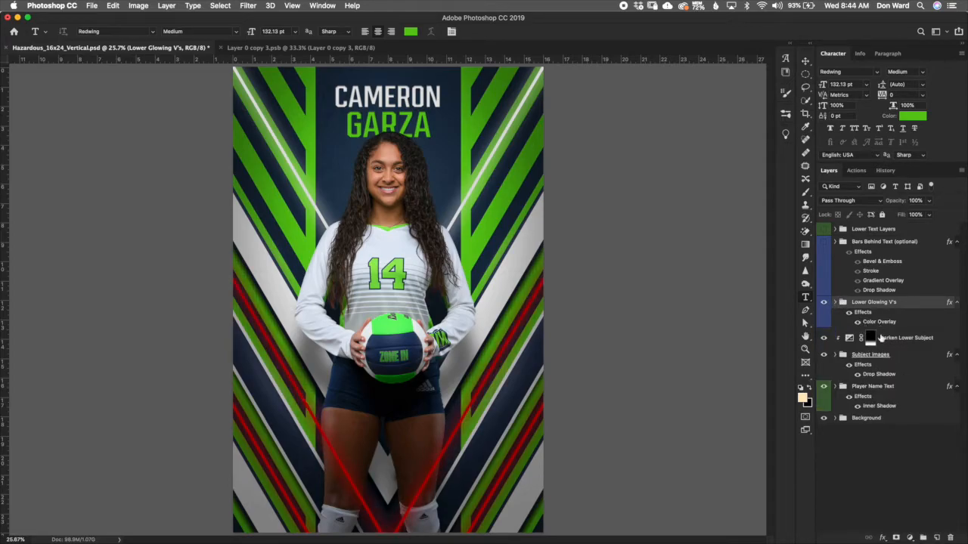
Step: Change the Lower Glowing V's Color Overlay colour to a bright green #02e202
double_click(878, 324)
click(777, 135)
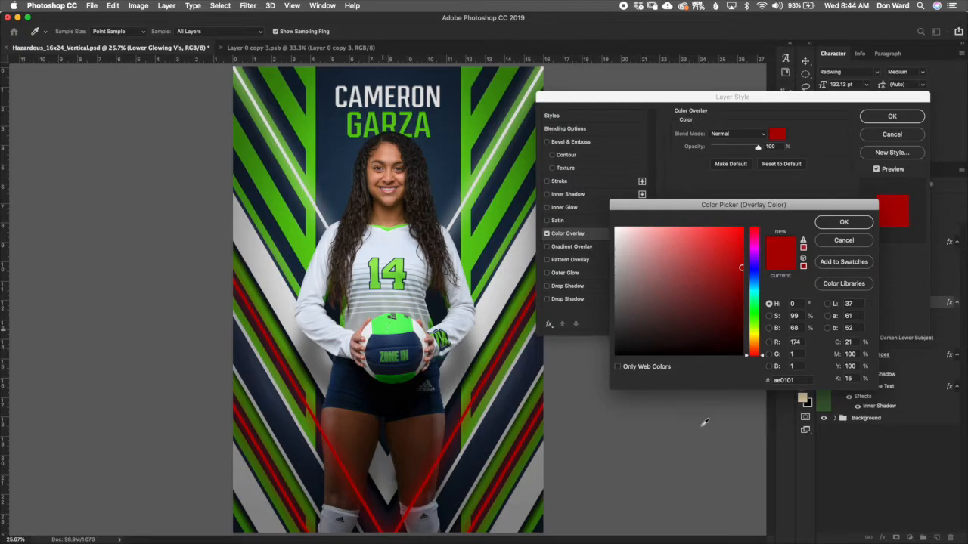
text(6dfa6d)
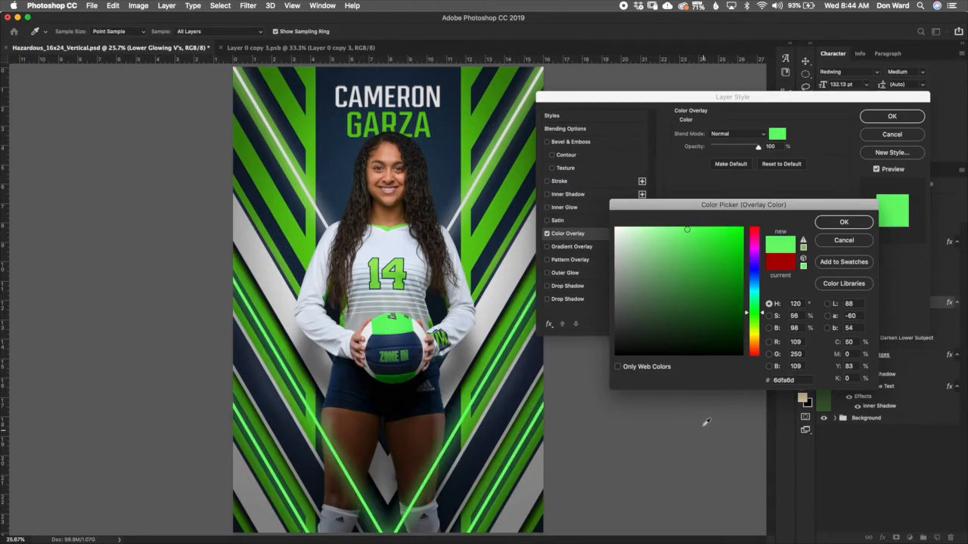
click(745, 240)
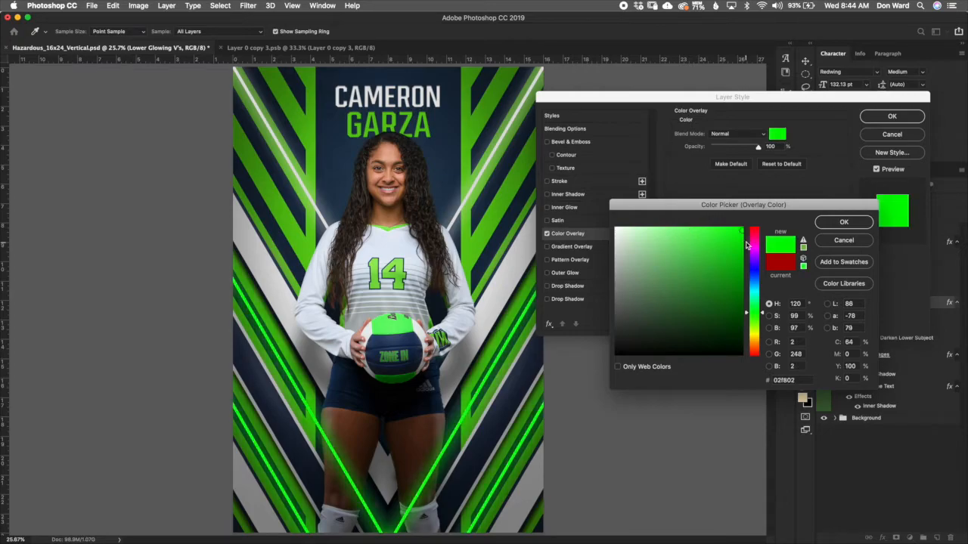
click(742, 228)
click(742, 254)
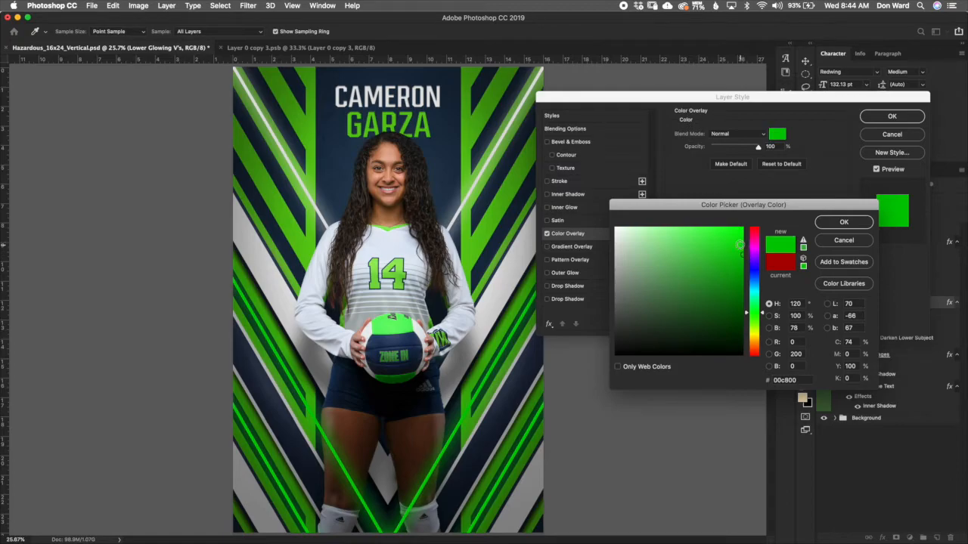
click(743, 241)
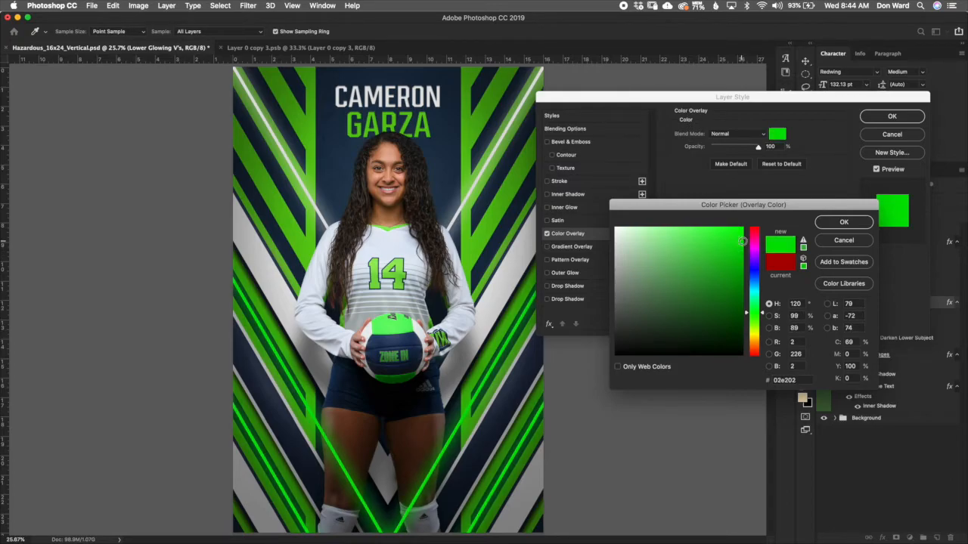
click(743, 238)
click(843, 222)
click(892, 116)
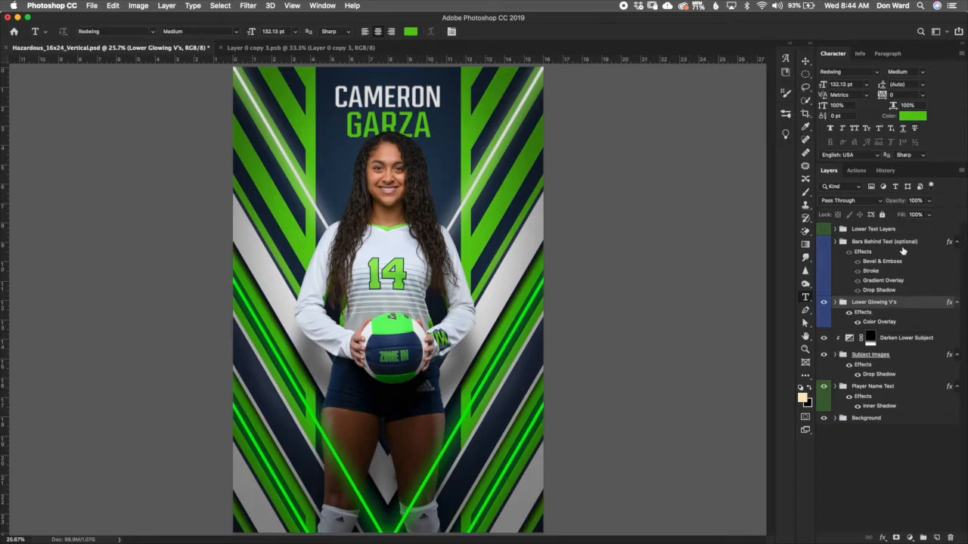
Step: Turn on the Lower Text Layers group
click(899, 245)
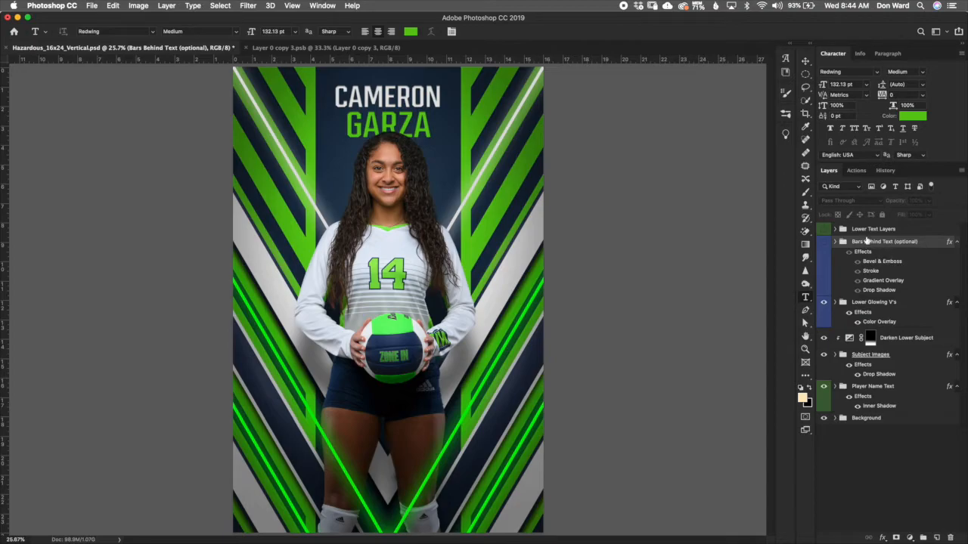
click(882, 231)
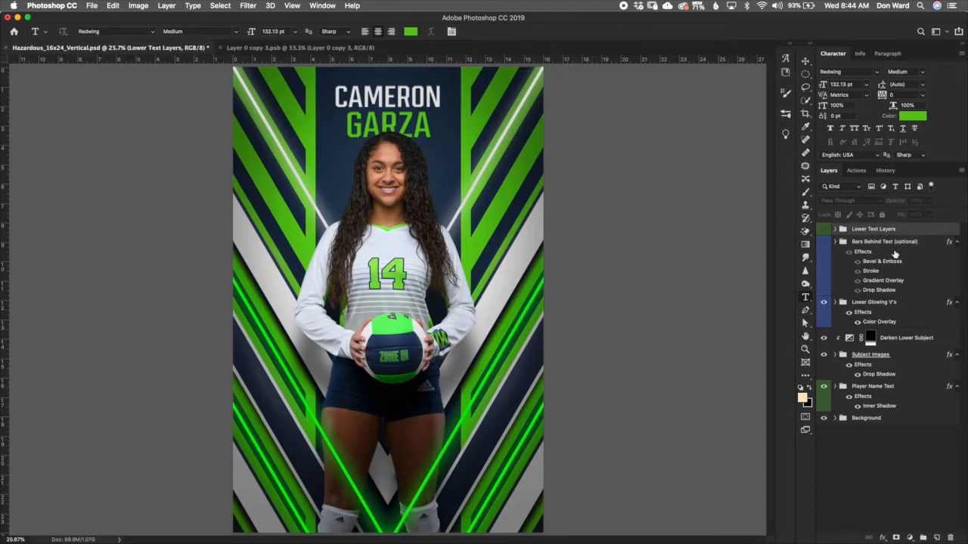
click(824, 230)
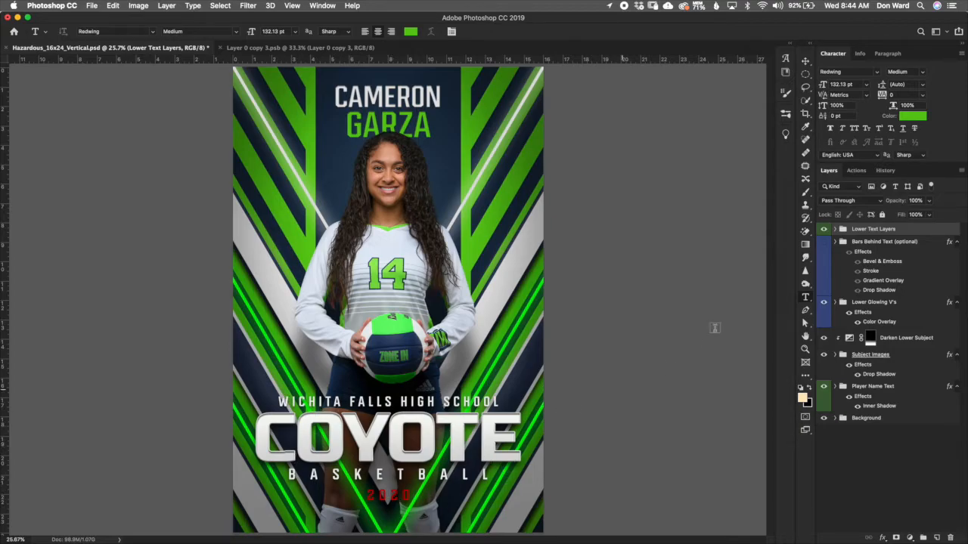
Step: Turn on the Bars Behind Text (optional) group
click(889, 240)
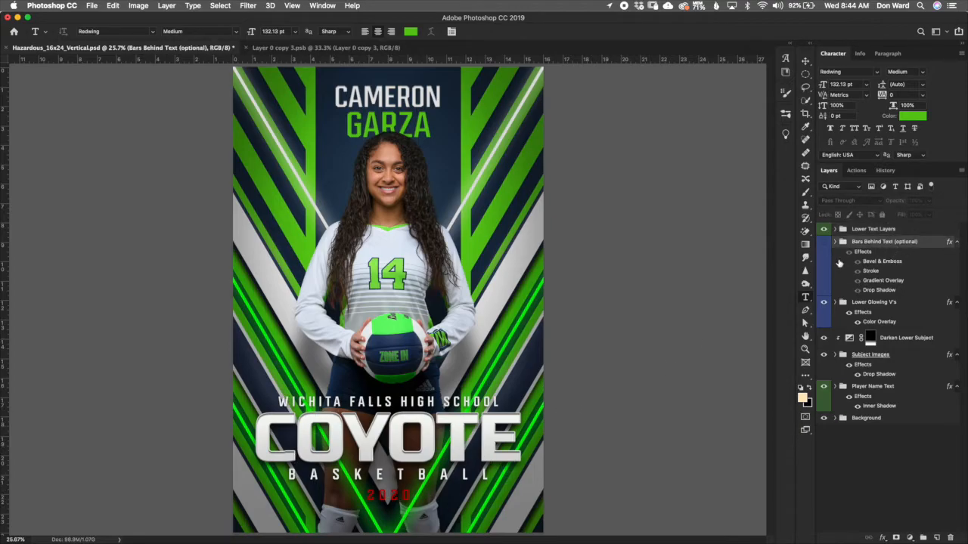
click(823, 242)
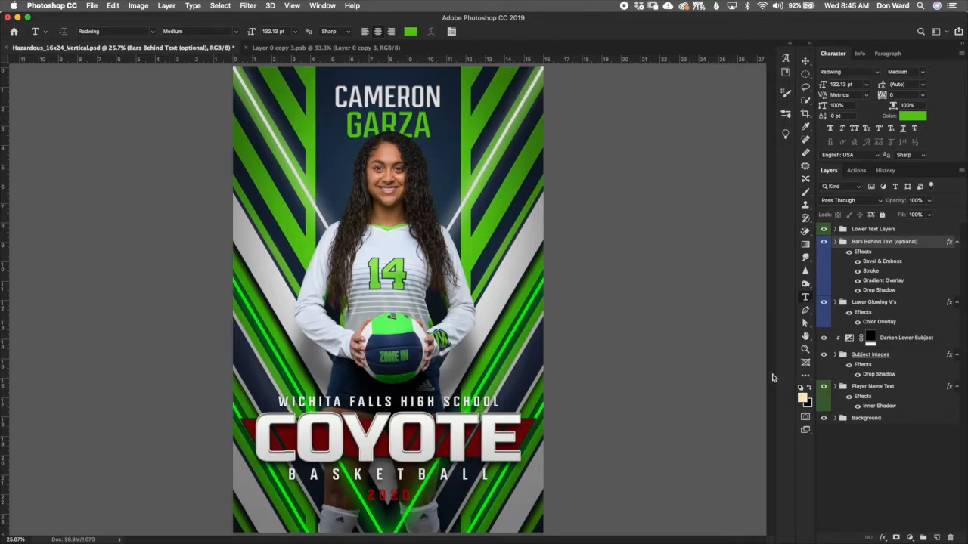
Step: Replace the team name text in the Lower Text Layers group with "ZONE-IN"
click(843, 229)
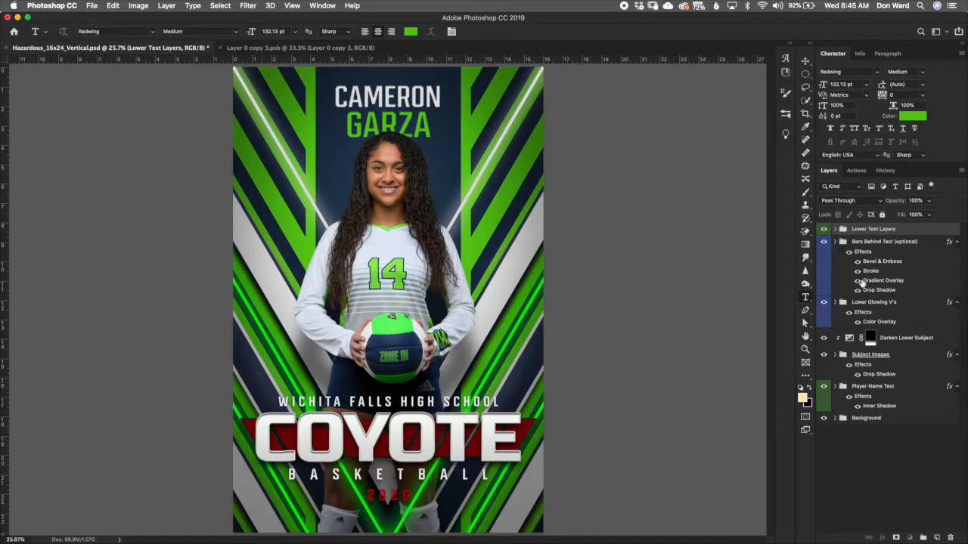
click(836, 229)
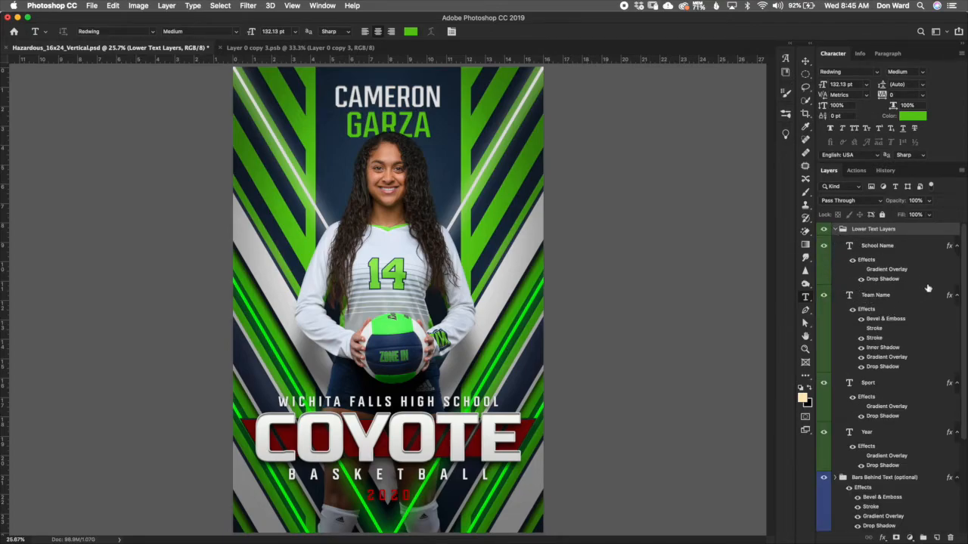
click(911, 253)
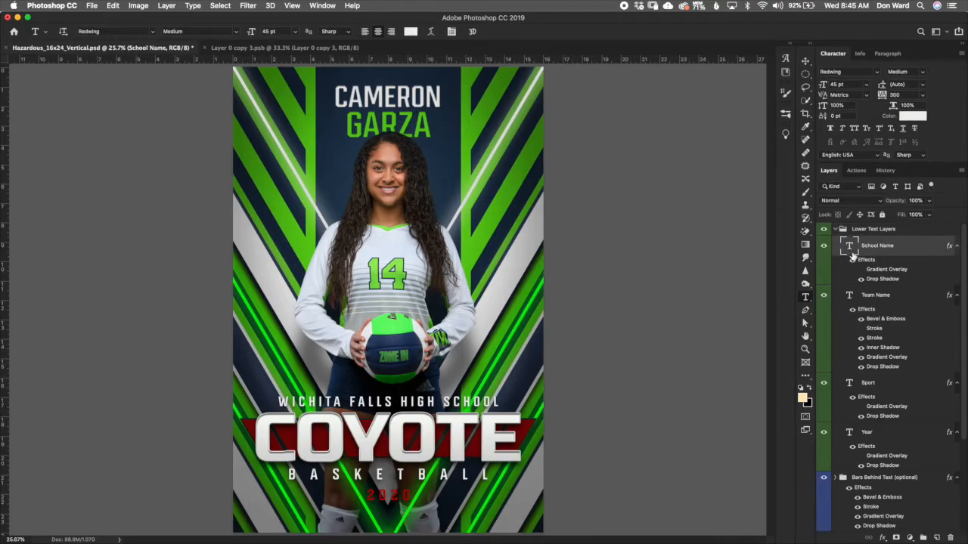
click(886, 300)
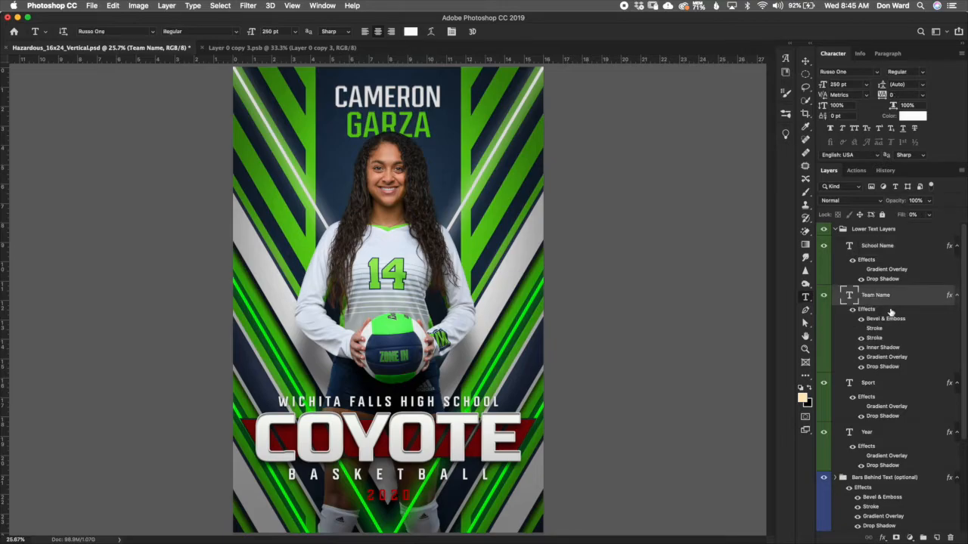
double_click(849, 296)
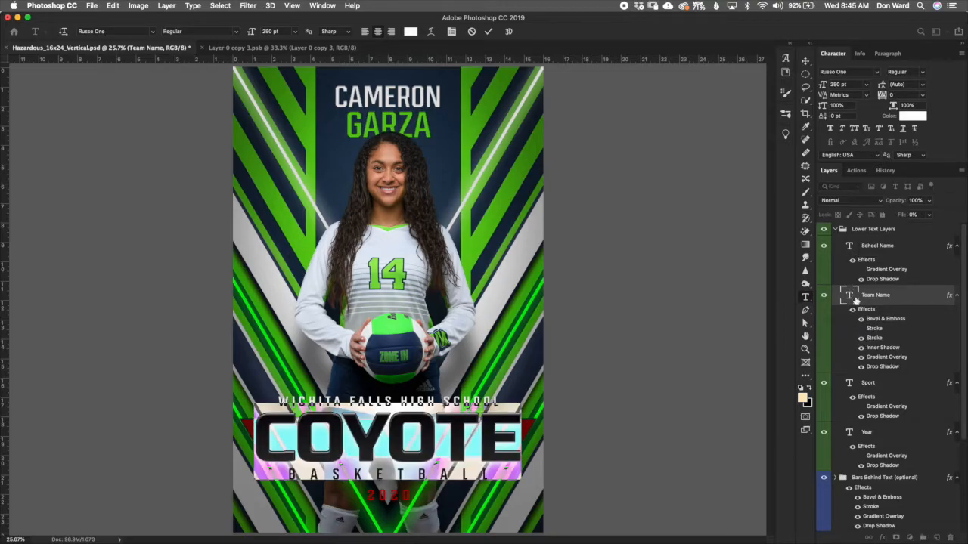
text(ZOE)
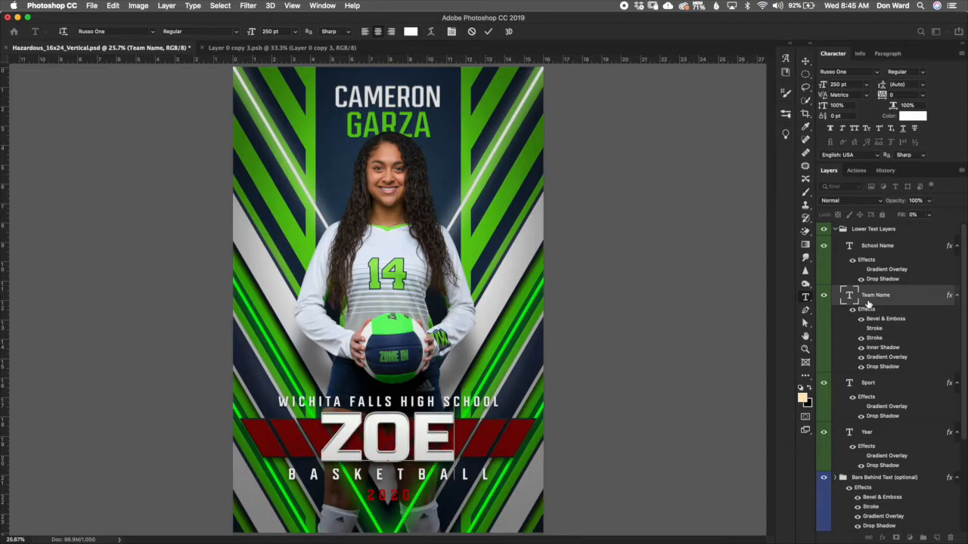
key(BackSpace)
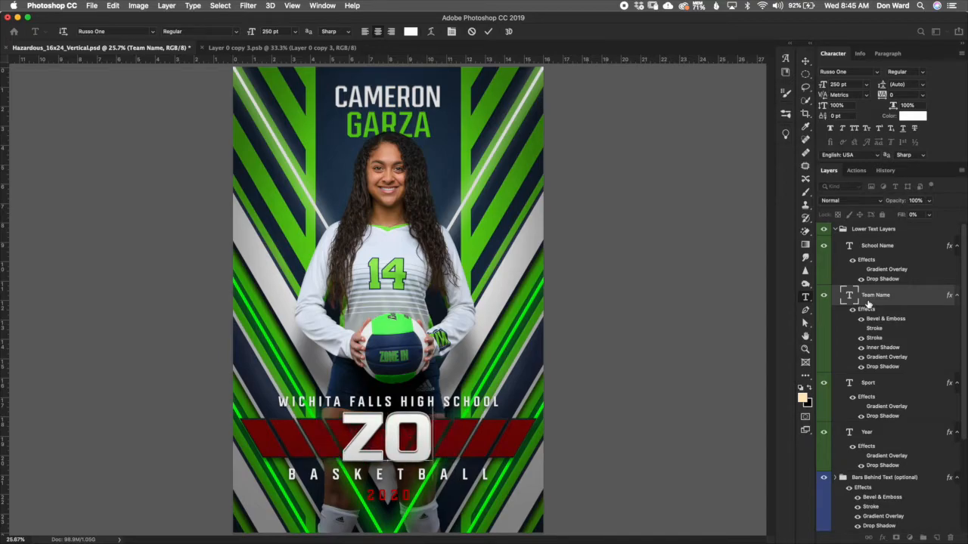
text(N)
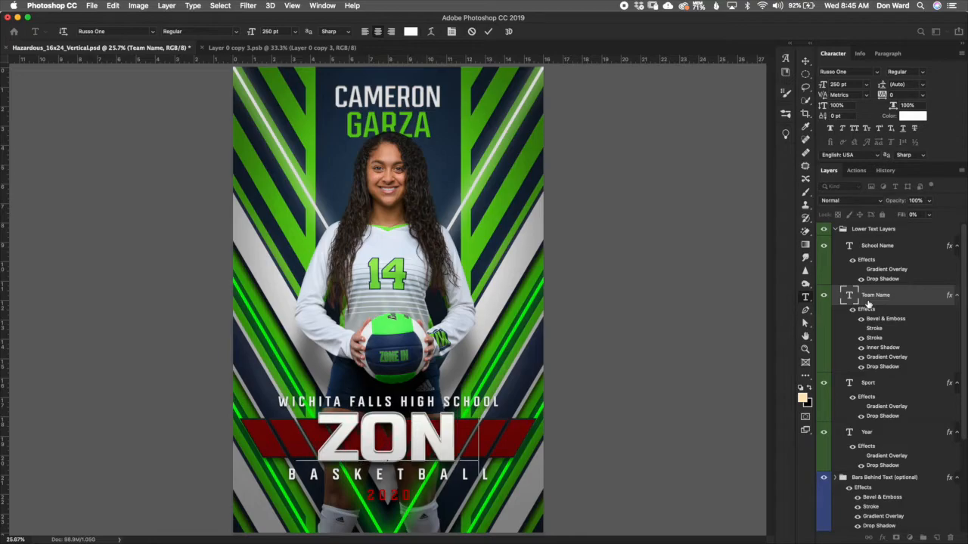
text(E-)
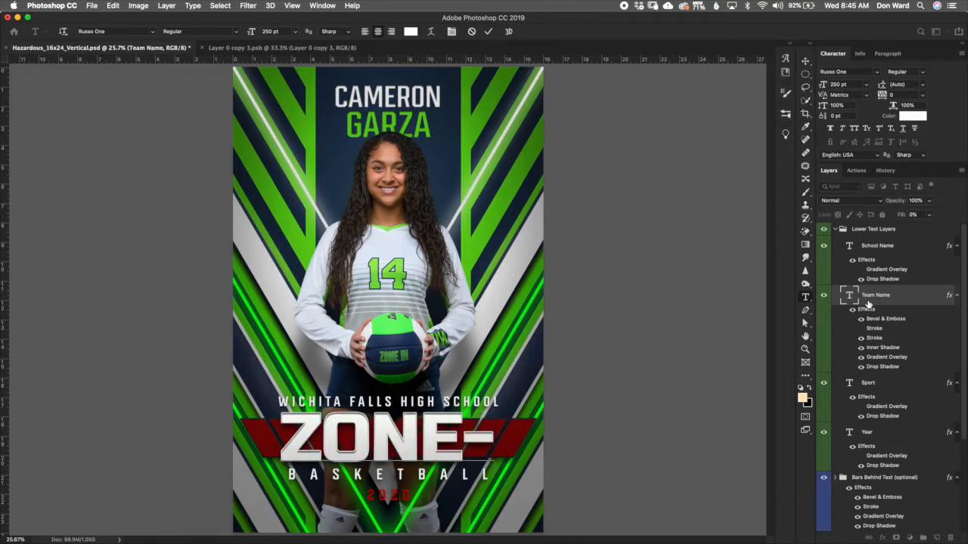
text(IN)
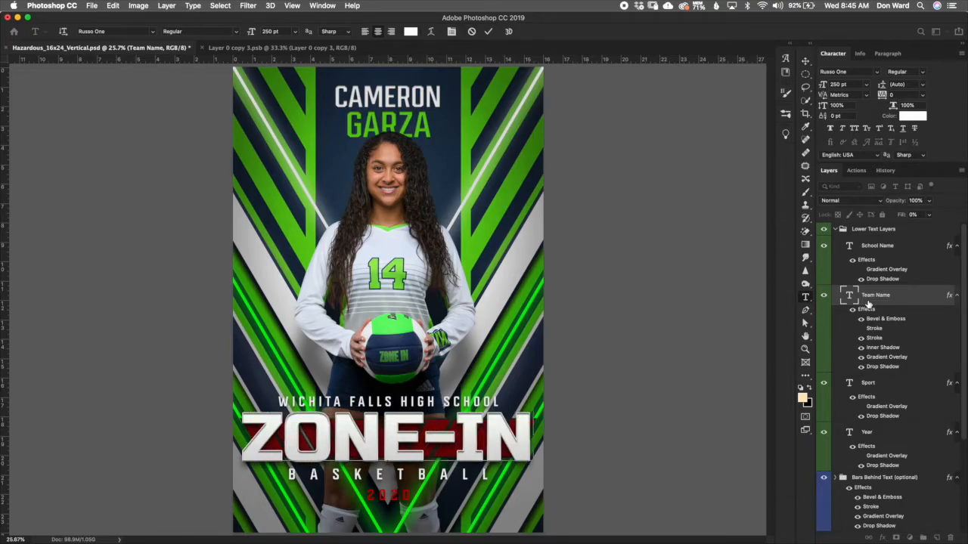
click(487, 31)
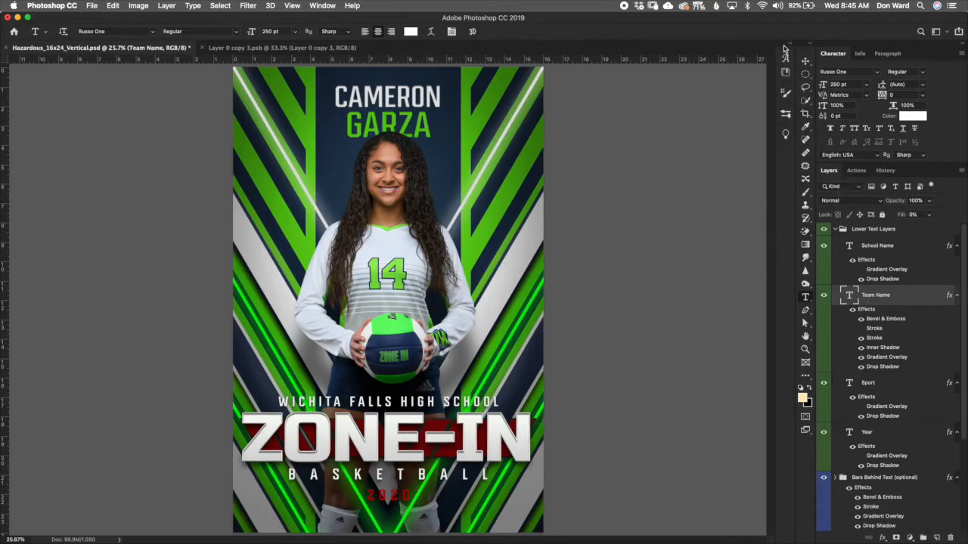
Step: Set the team name's font size to 230 pt
click(854, 85)
text(2)
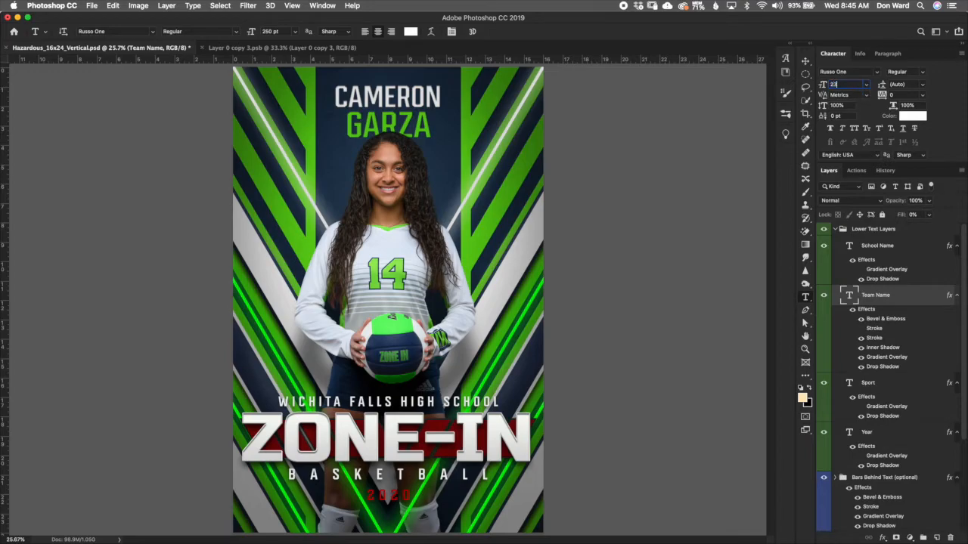
text(30)
key(Return)
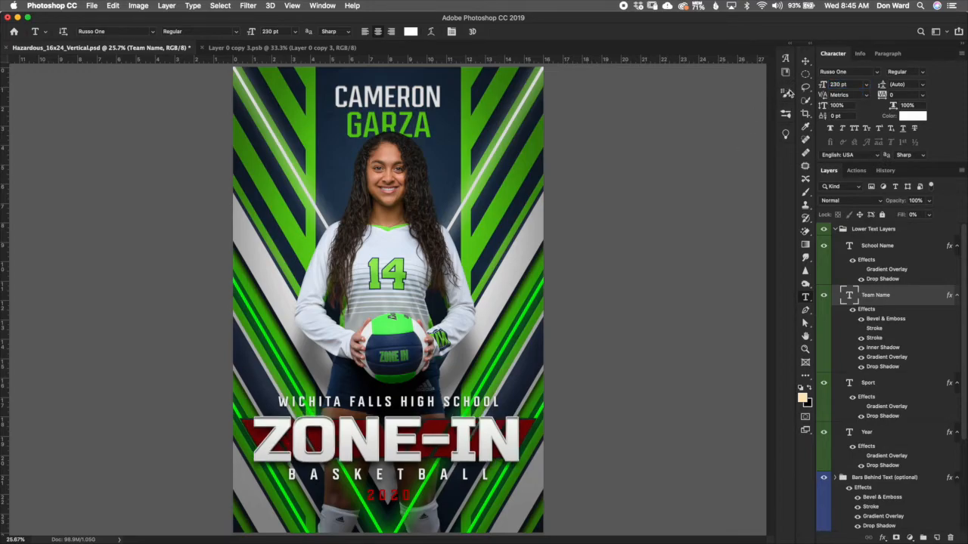
click(806, 63)
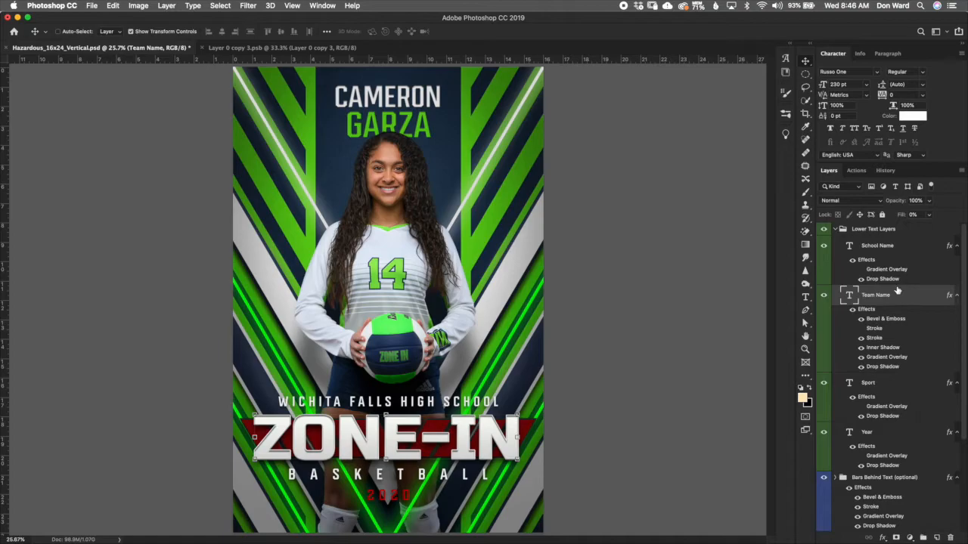
Step: Set the team name's Gradient Overlay to a white gradient preset
double_click(894, 358)
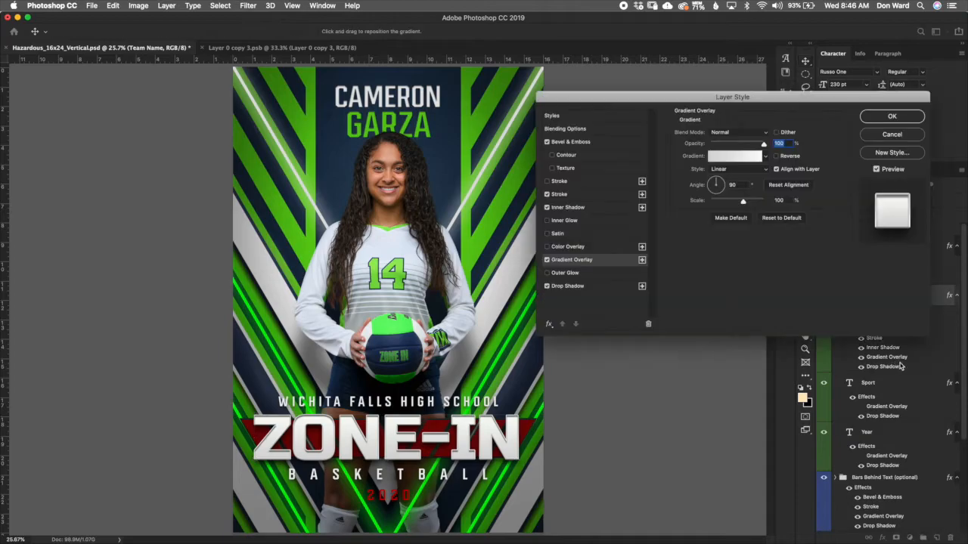
click(766, 156)
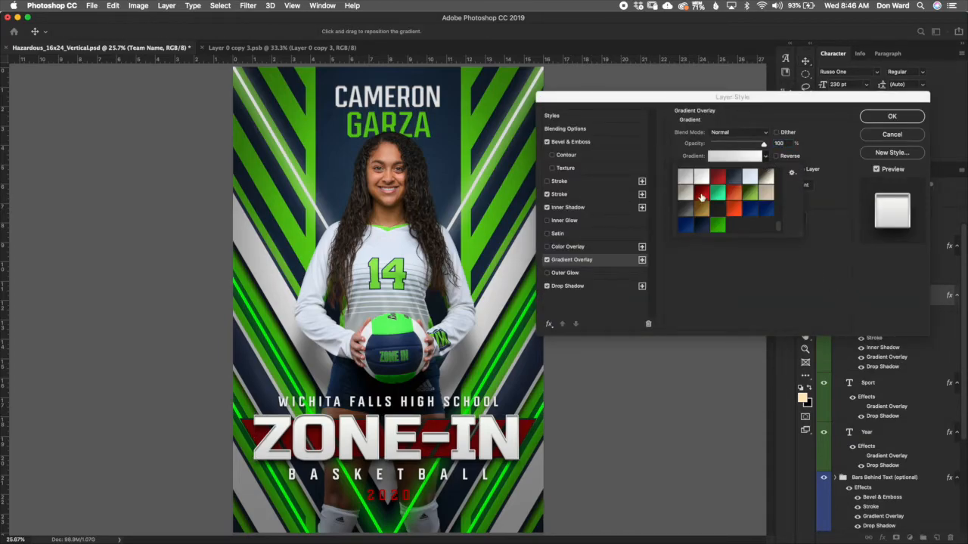
click(718, 224)
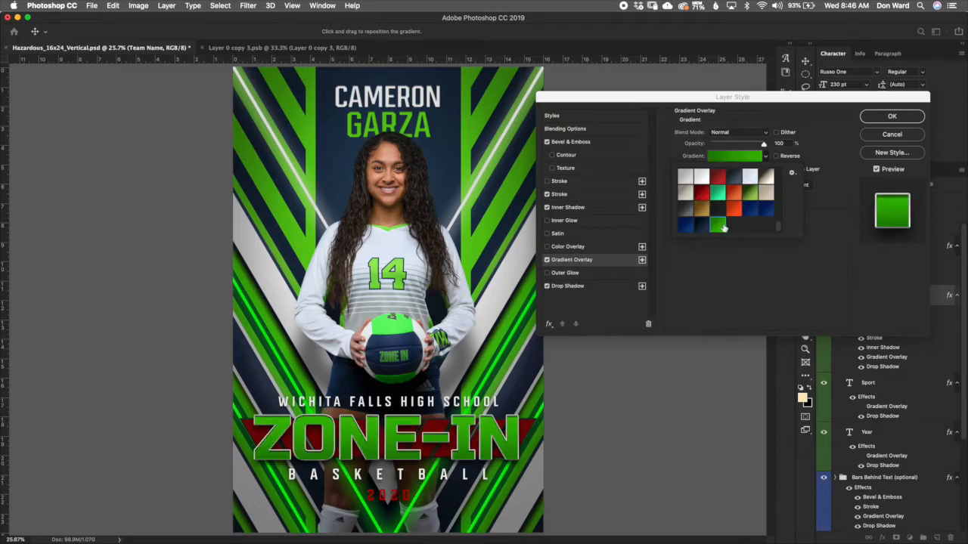
click(700, 227)
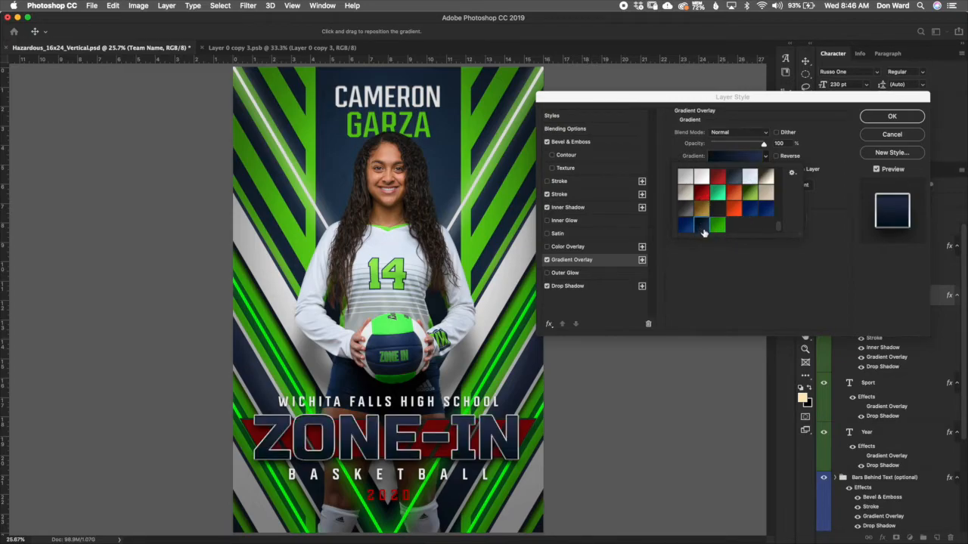
click(702, 180)
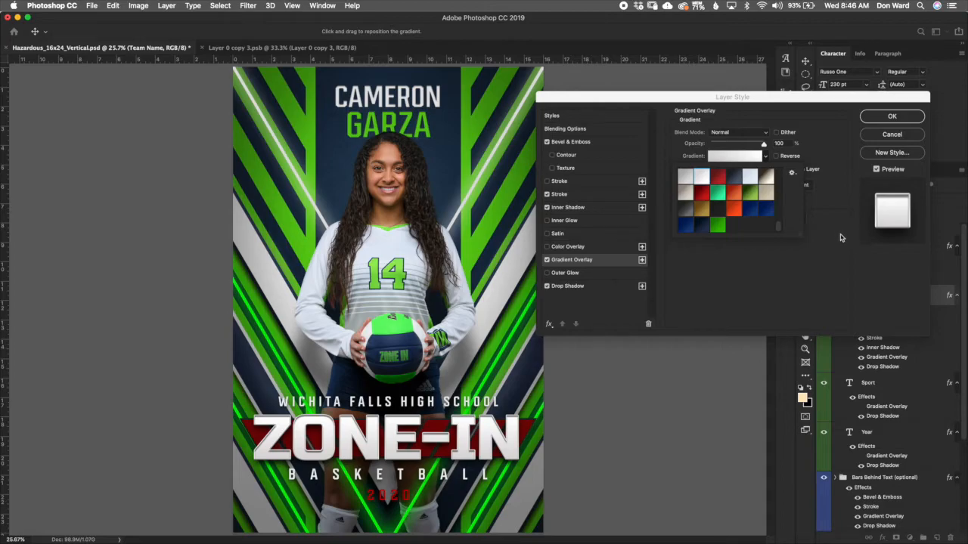
click(891, 134)
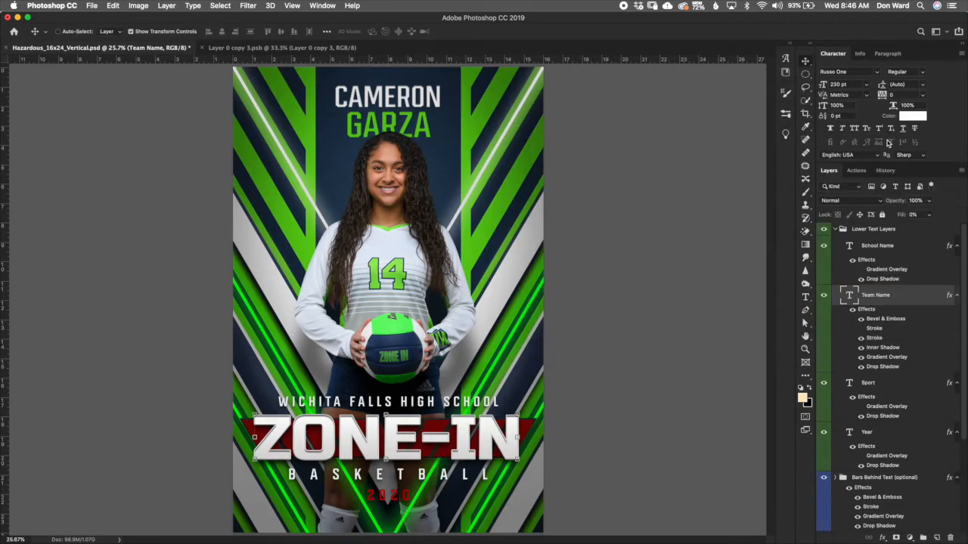
Step: Change the team name's Stroke gradient to the green preset
double_click(885, 340)
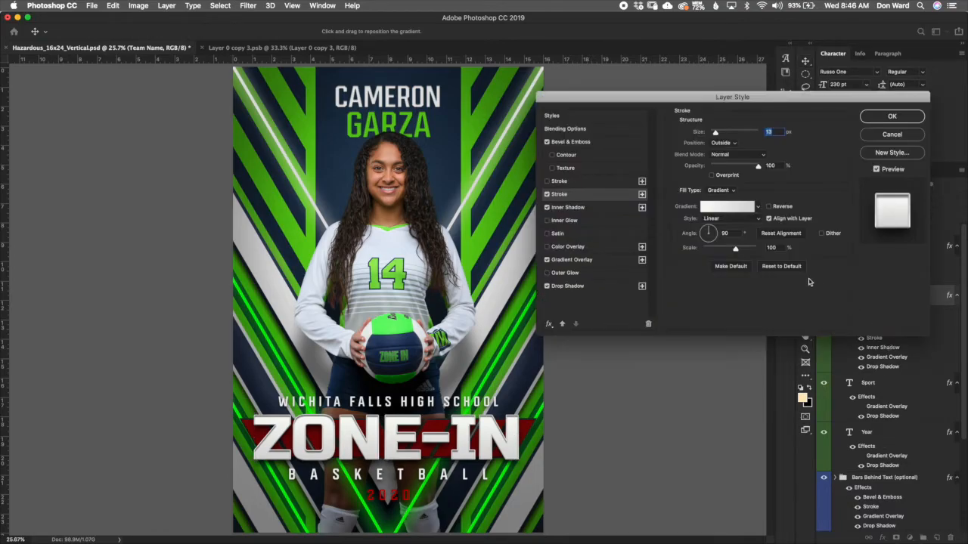
click(758, 207)
click(711, 275)
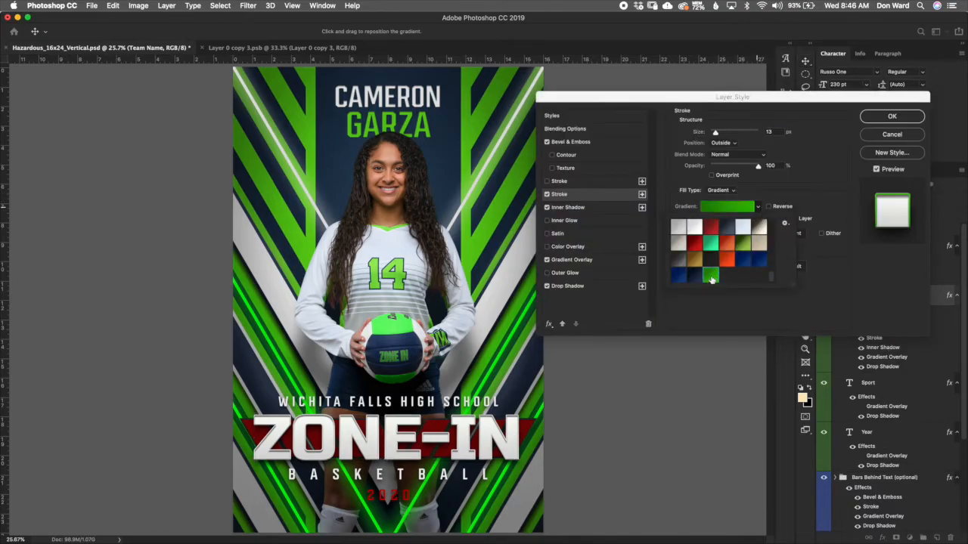
click(695, 278)
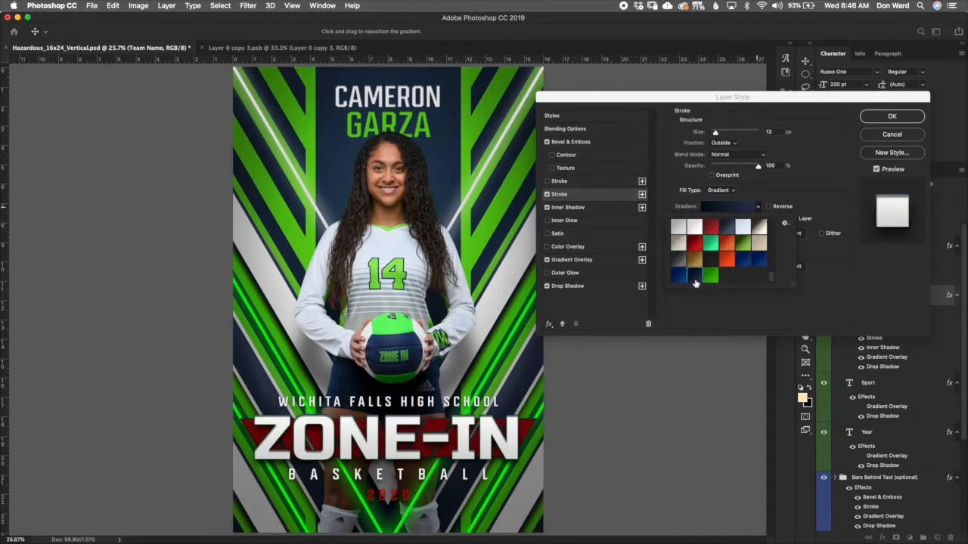
click(711, 277)
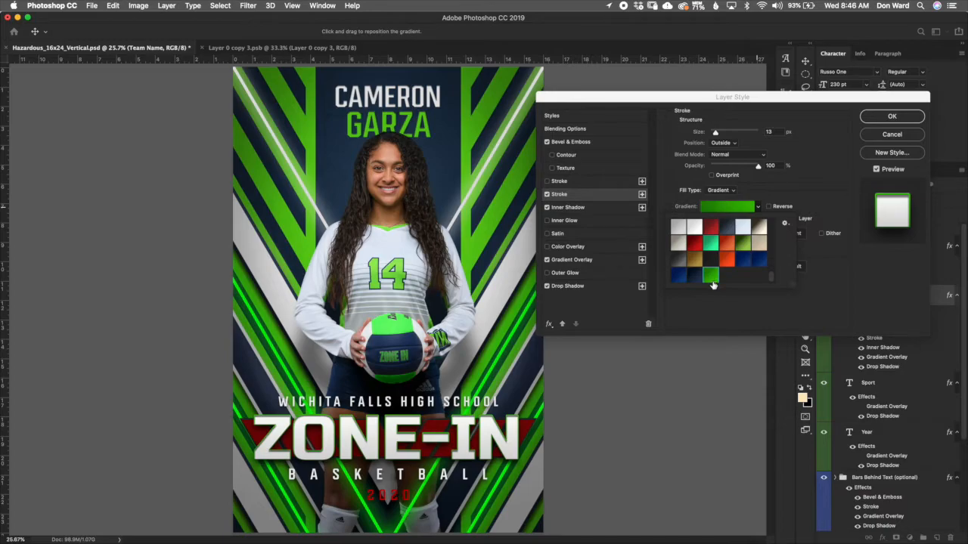
click(892, 119)
click(892, 119)
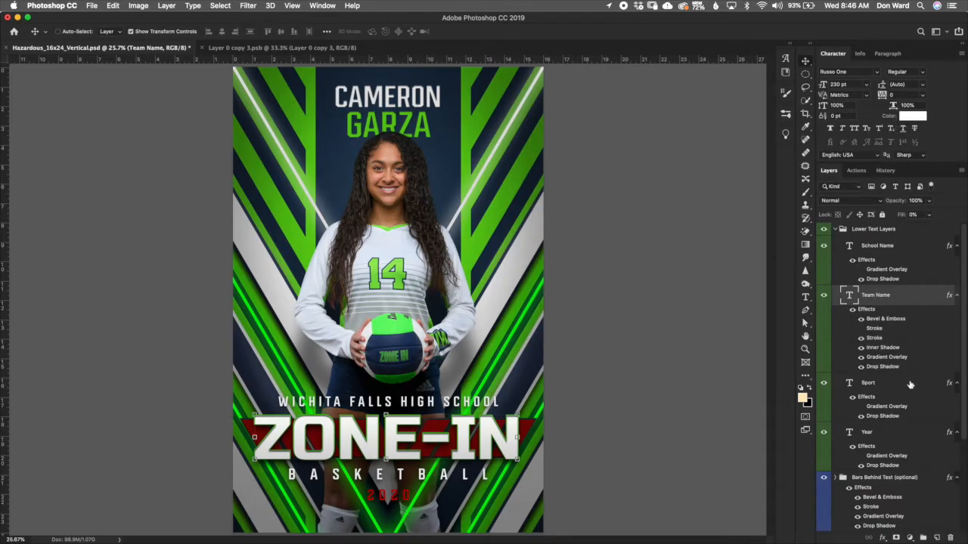
Step: Nudge the School Name text slightly downward
click(898, 247)
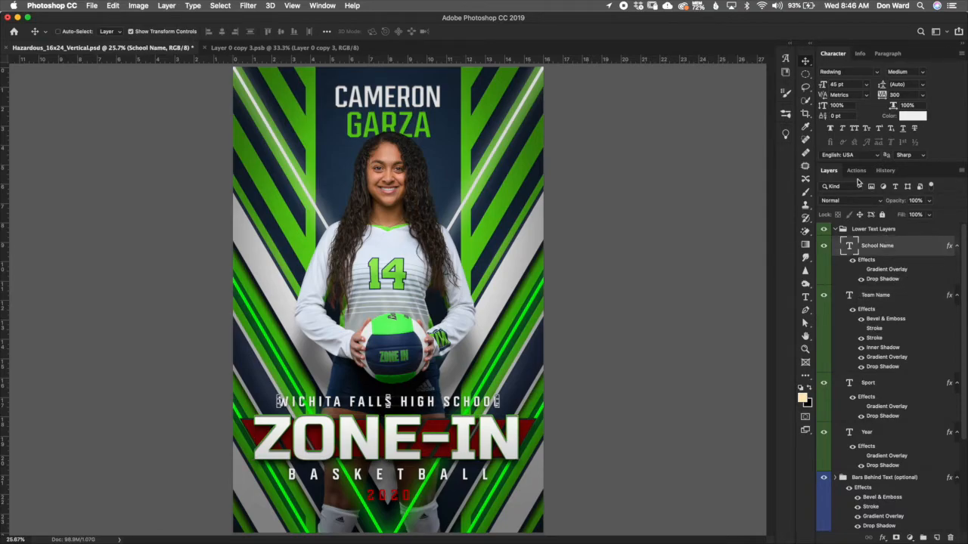
key(Down)
key(Down)
key(Down)
key(Down)
key(Down)
key(Down)
key(Down)
key(Down)
key(Down)
key(Down)
key(Down)
key(Down)
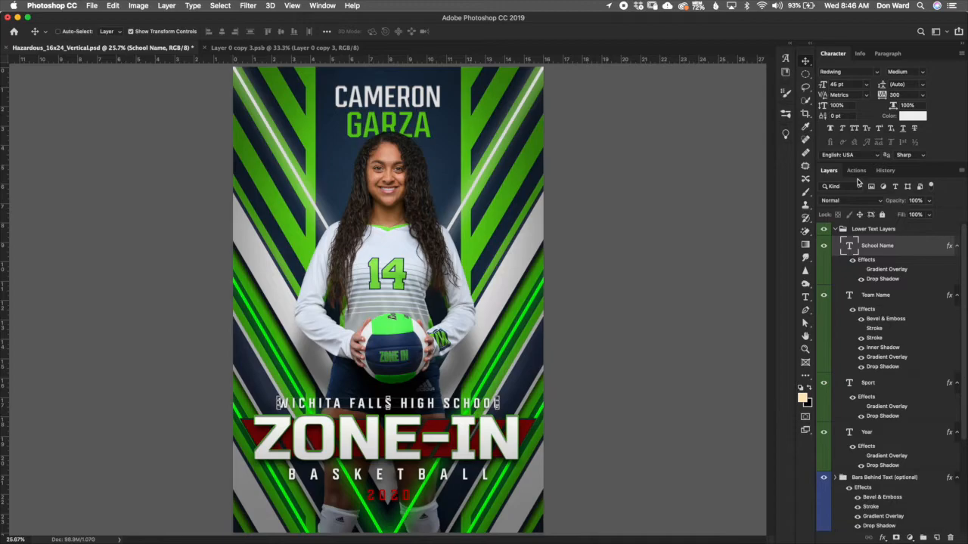
key(Down)
key(Down)
key(Down)
key(Down)
key(Down)
key(Down)
key(Down)
key(Down)
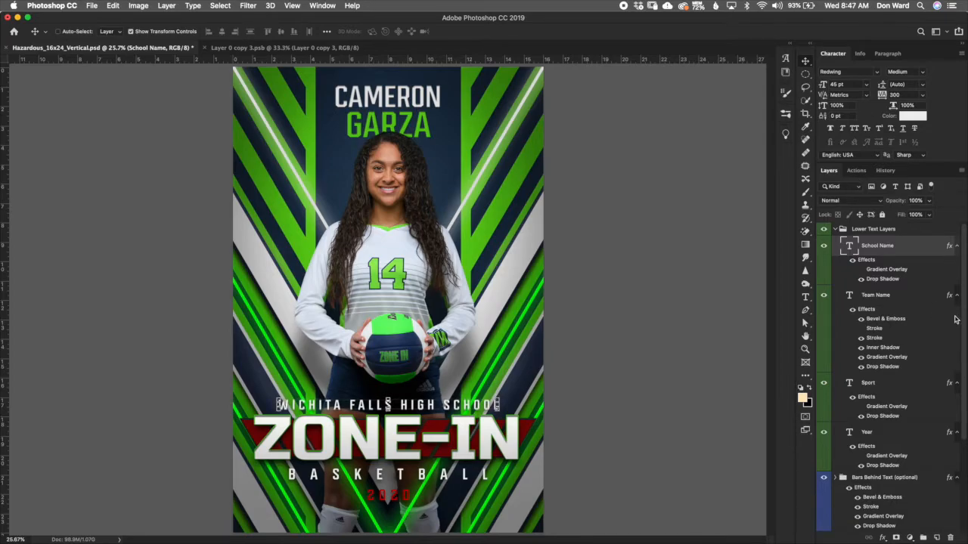
Step: Replace the school name text with EIGHTEENS NATIONAL
double_click(850, 247)
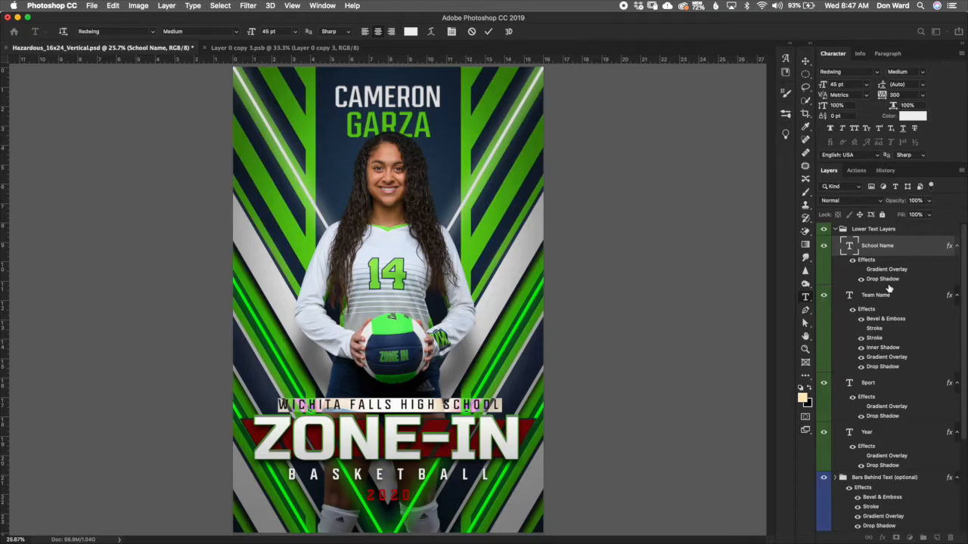
text(E)
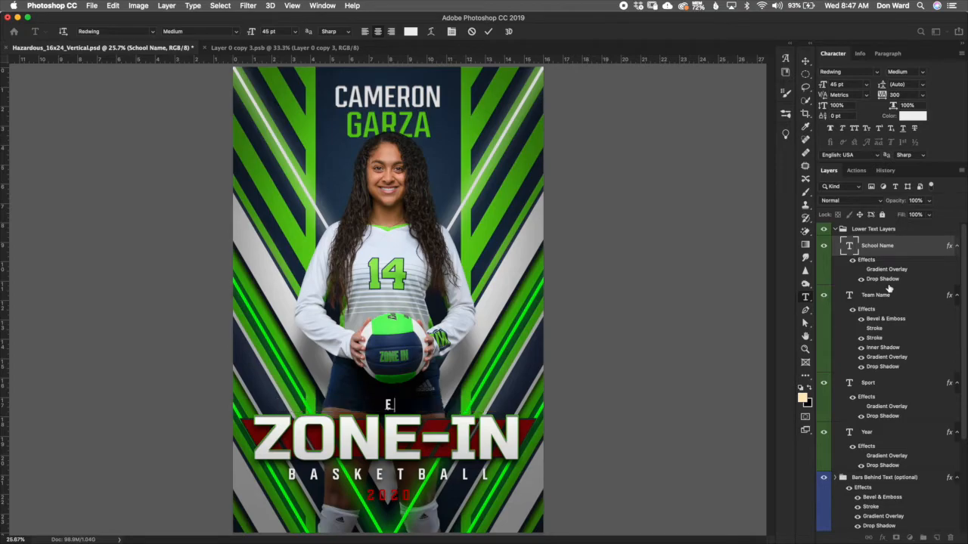
text(IGHTEENS)
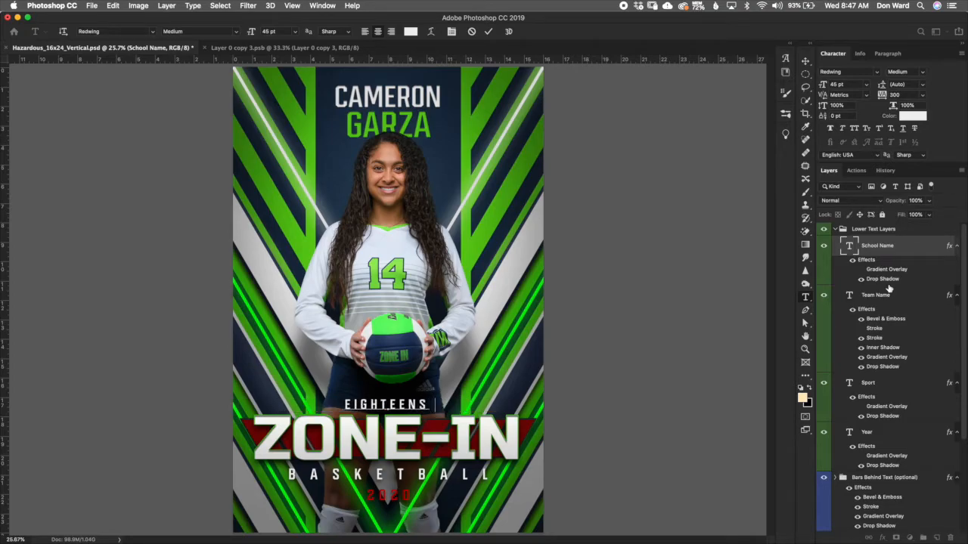
text( ATIONAL)
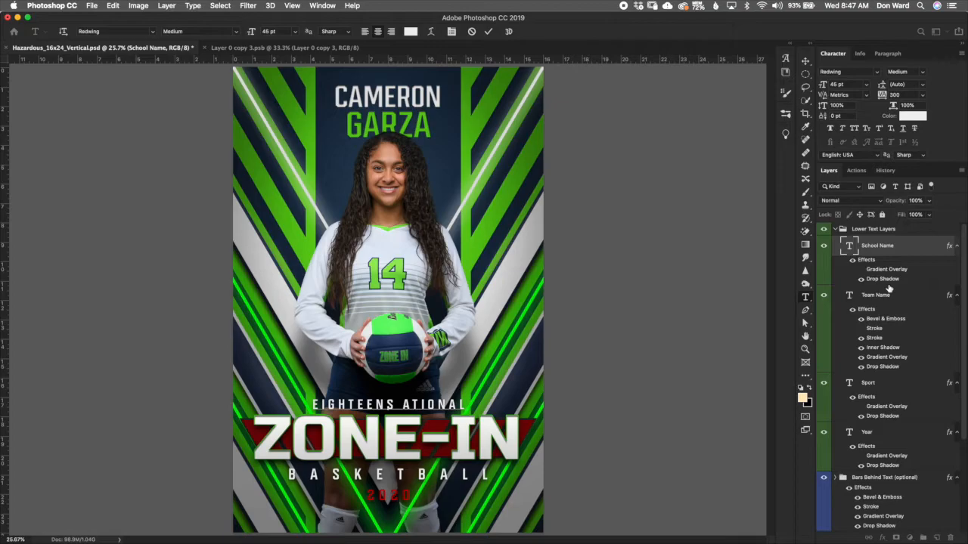
text(N)
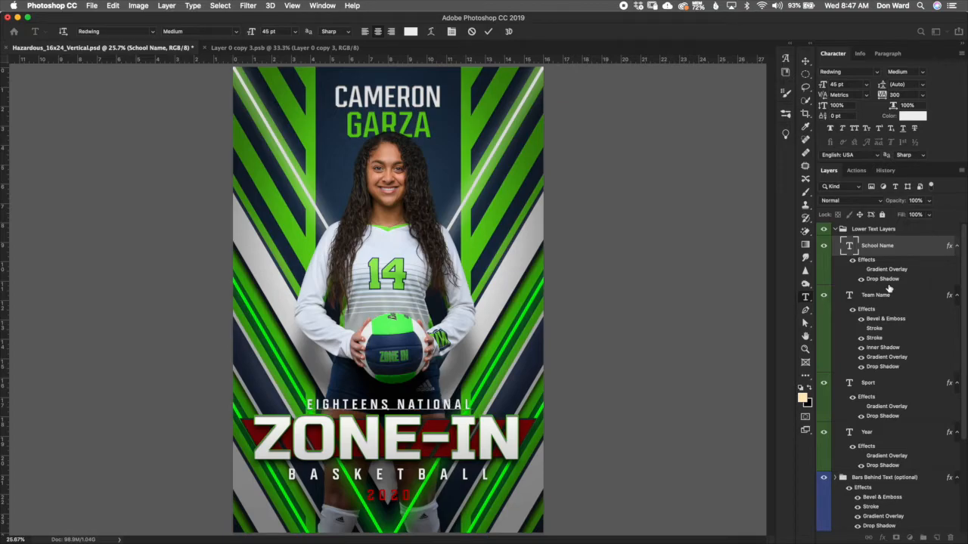
click(488, 31)
key(v)
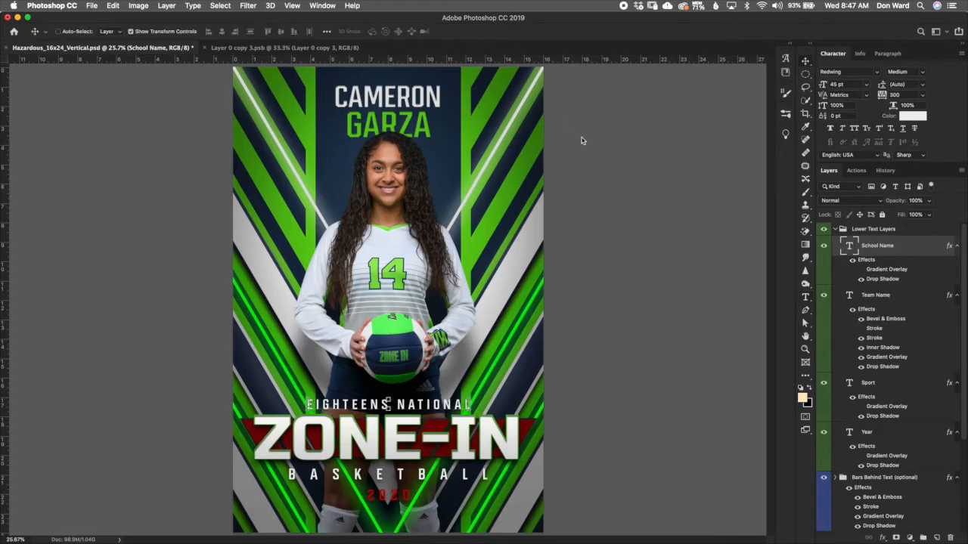
Step: Set the school name's font size to 50 pt
click(895, 96)
click(859, 85)
text(50)
key(Return)
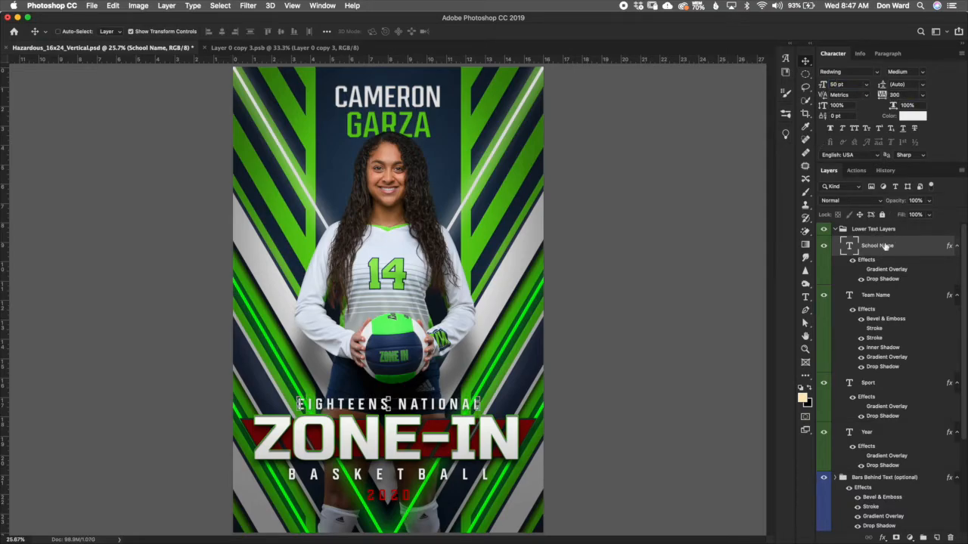
Step: Change the sport text to VOLLEYBALL
click(905, 304)
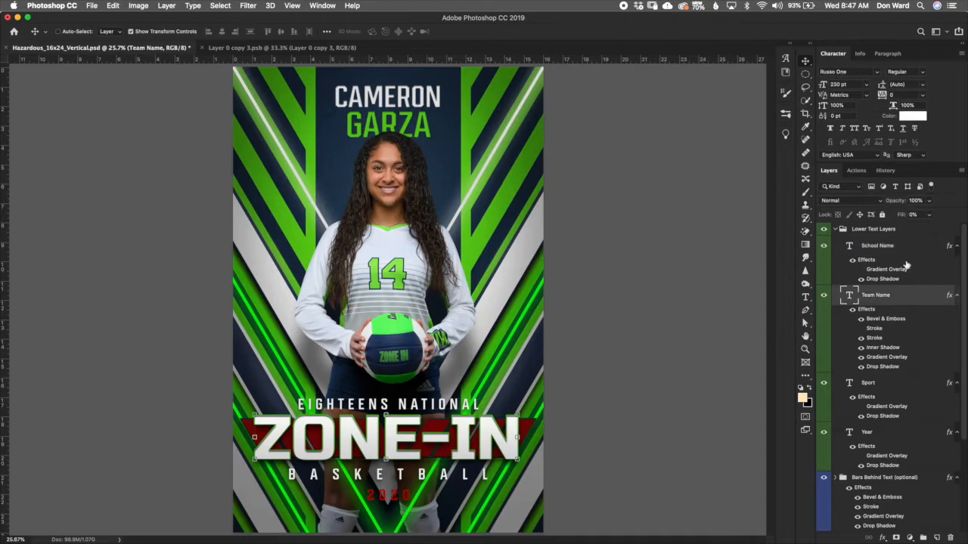
click(908, 391)
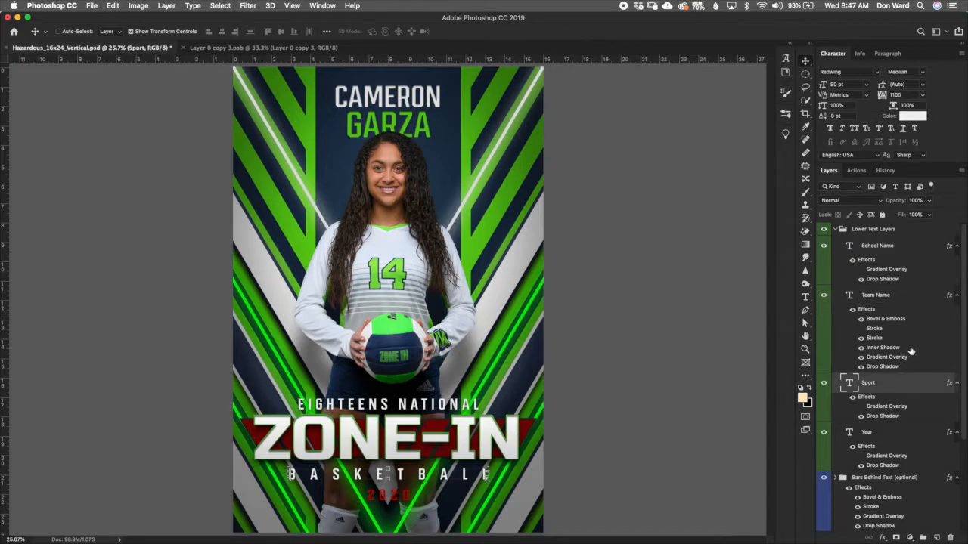
double_click(850, 383)
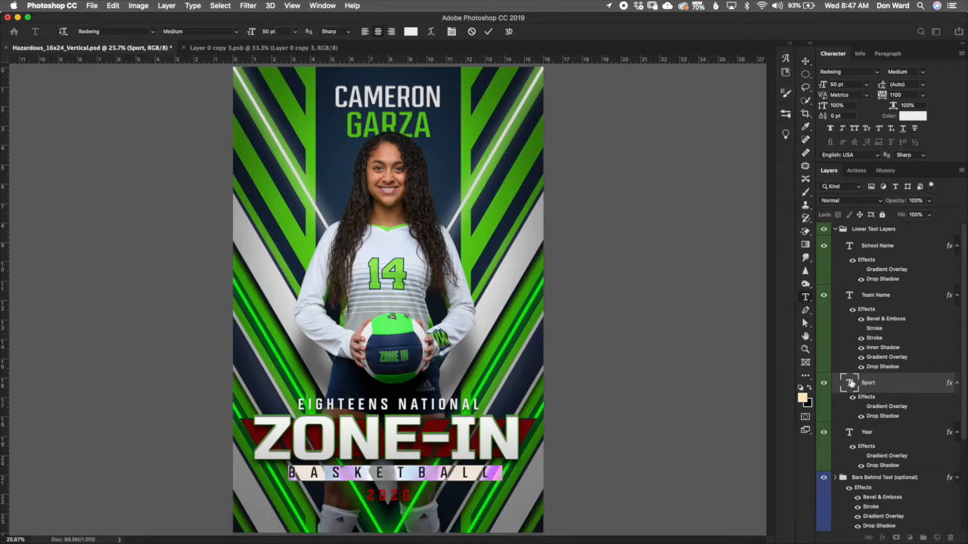
text(VO)
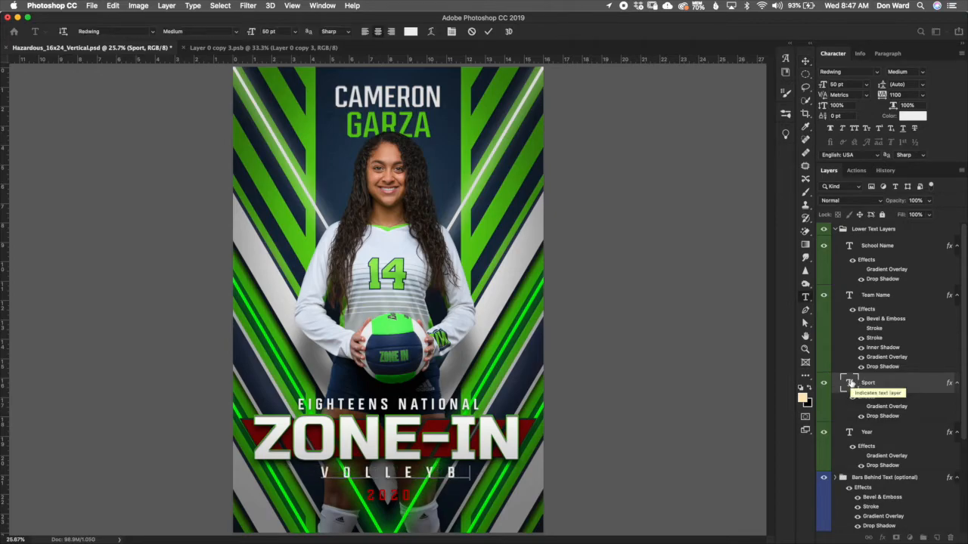
text(LL)
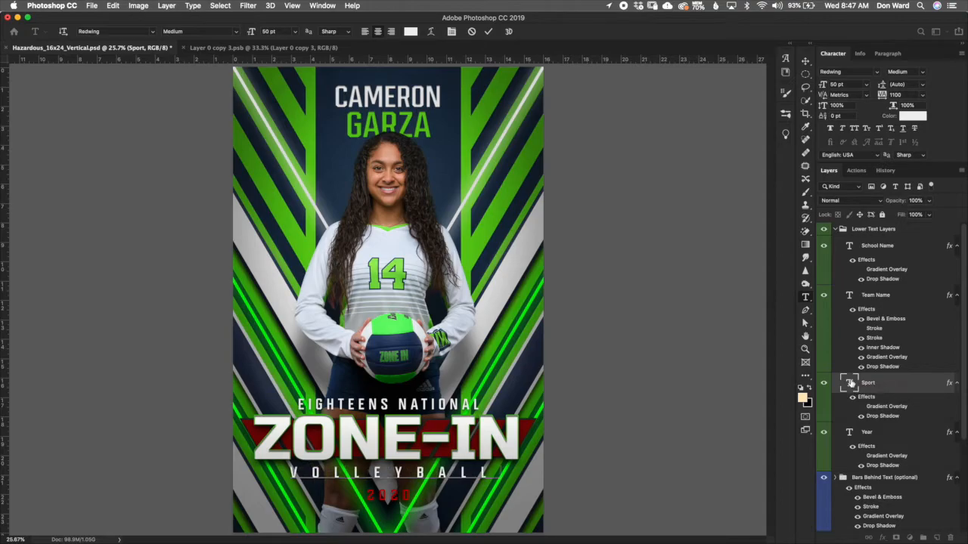
click(489, 32)
key(v)
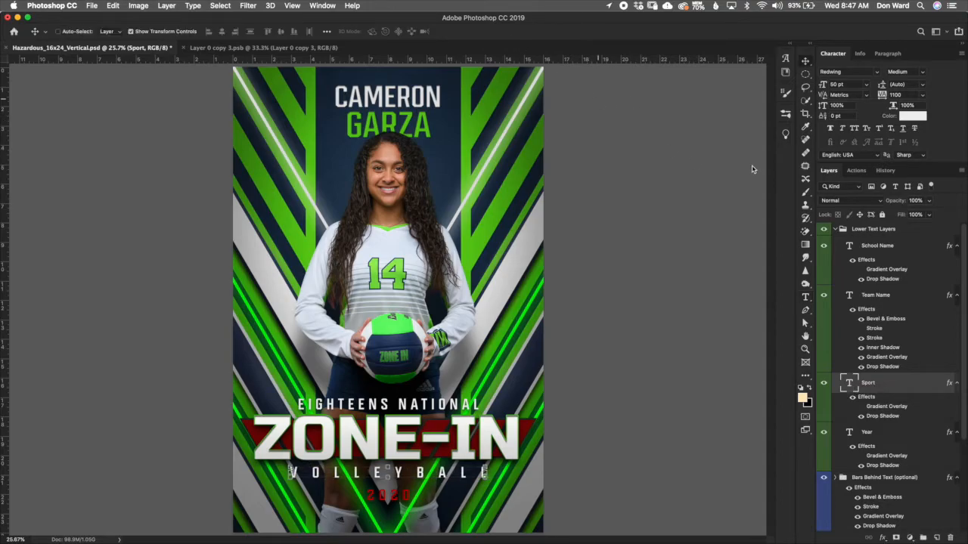
click(913, 116)
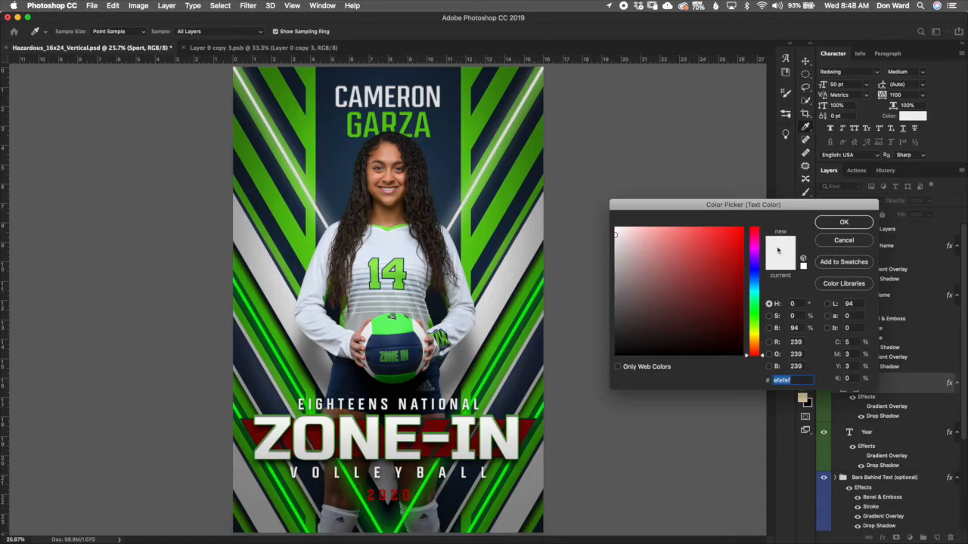
click(844, 240)
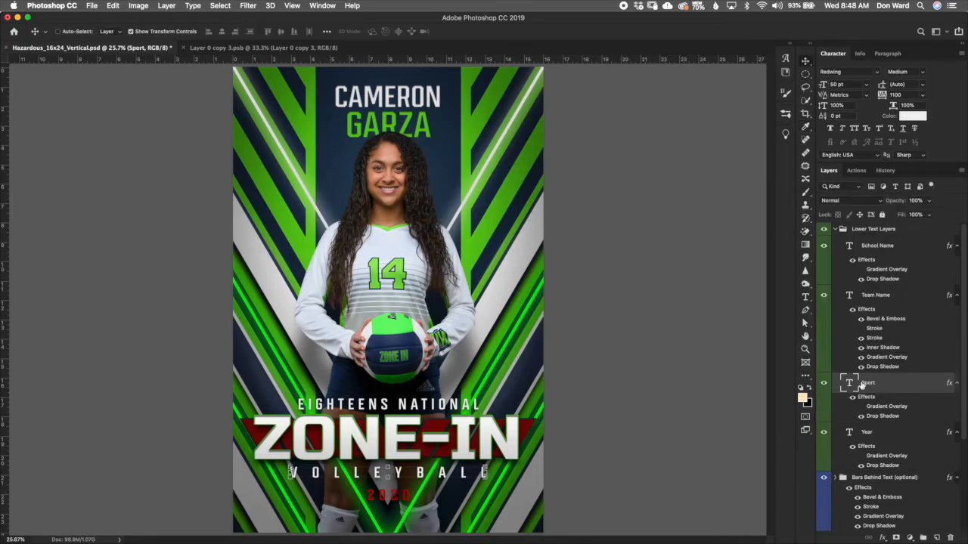
double_click(849, 383)
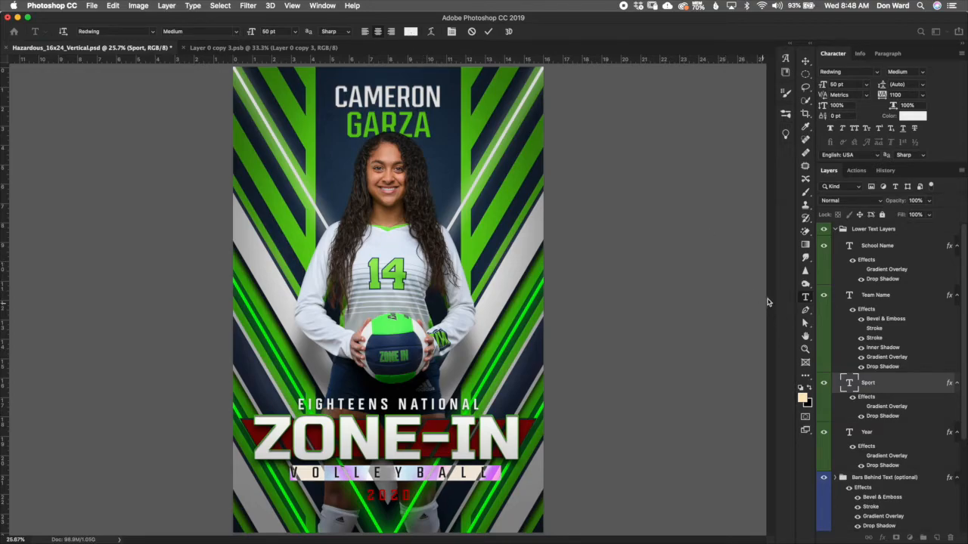
click(734, 289)
key(v)
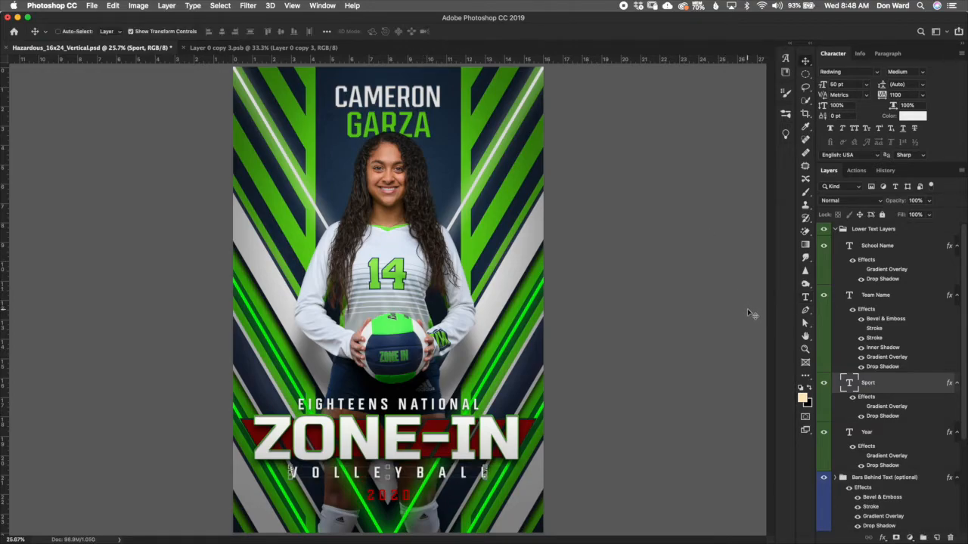
Step: Set the year text color to a green sampled from the poster, adjusted to #00d100
click(893, 439)
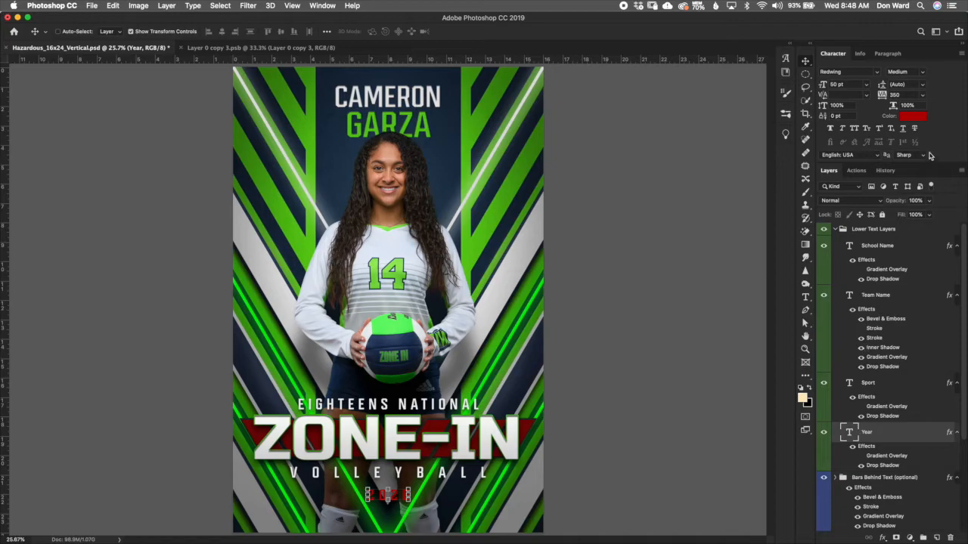
click(914, 118)
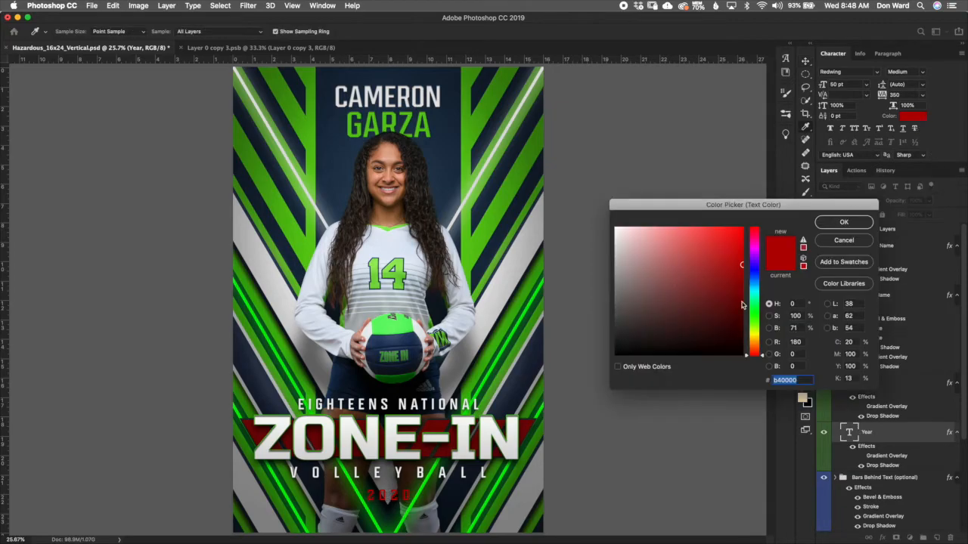
click(434, 474)
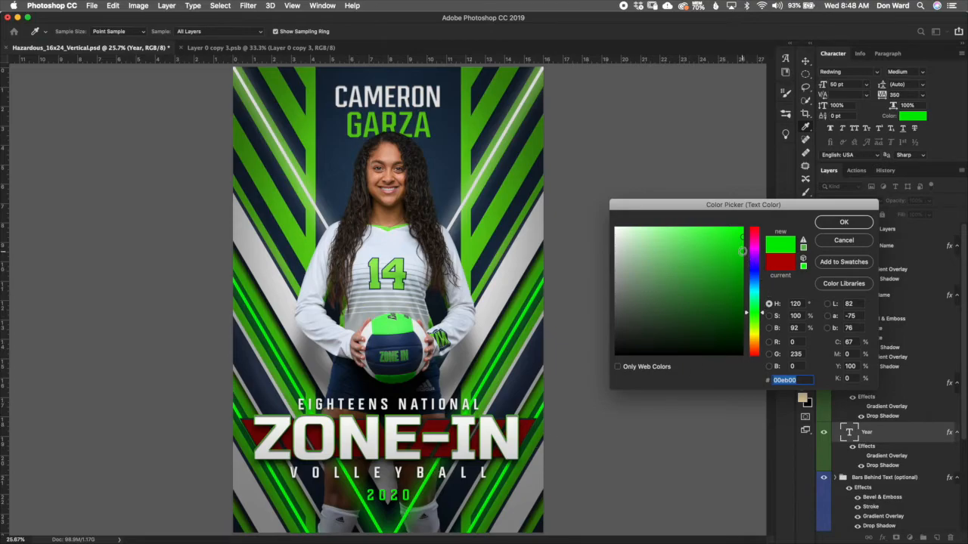
click(742, 251)
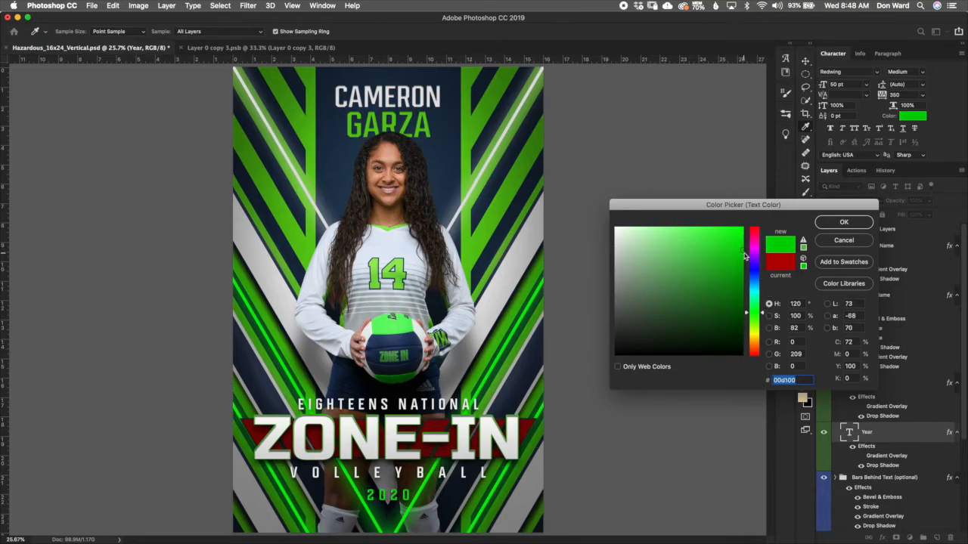
click(844, 223)
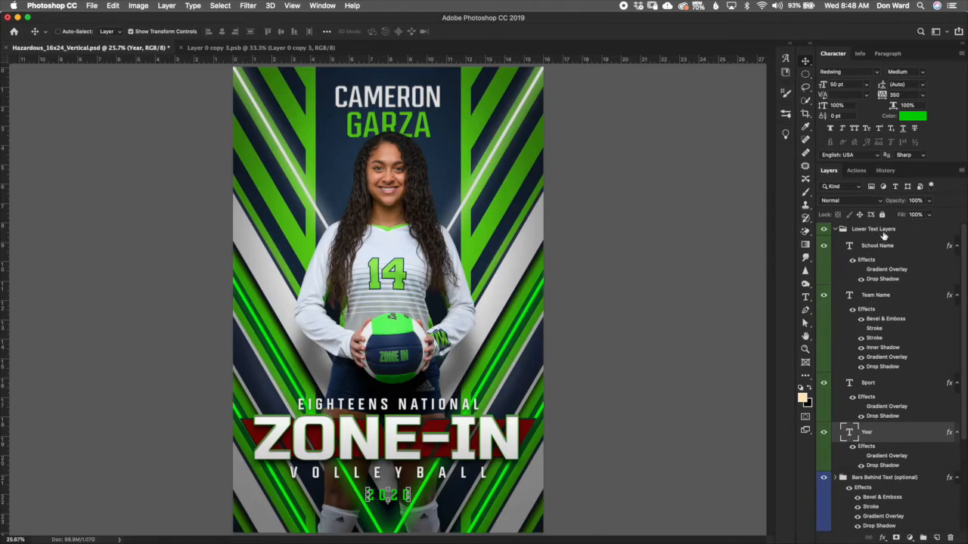
Step: Hide the Lower Text Layers group and nudge the left bar behind the text further left
click(883, 236)
click(834, 229)
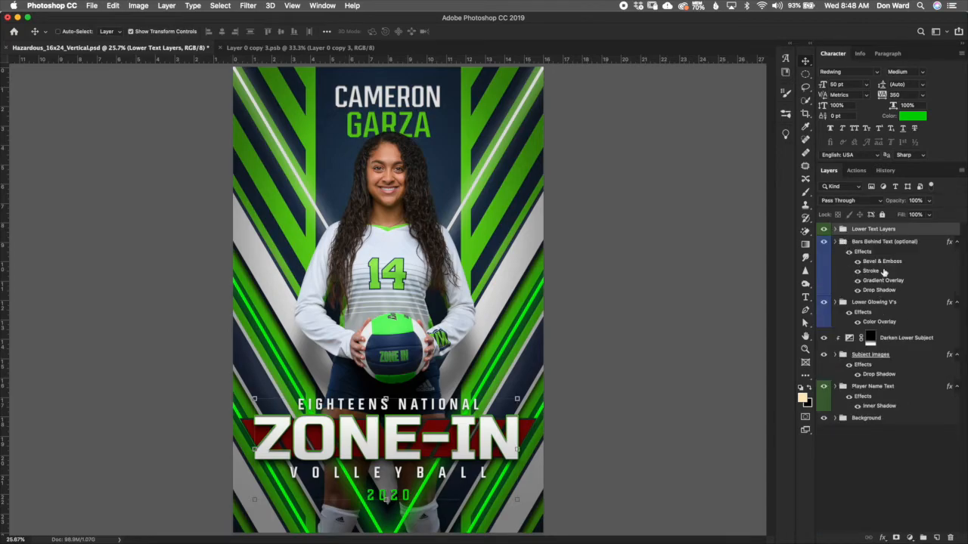
click(874, 243)
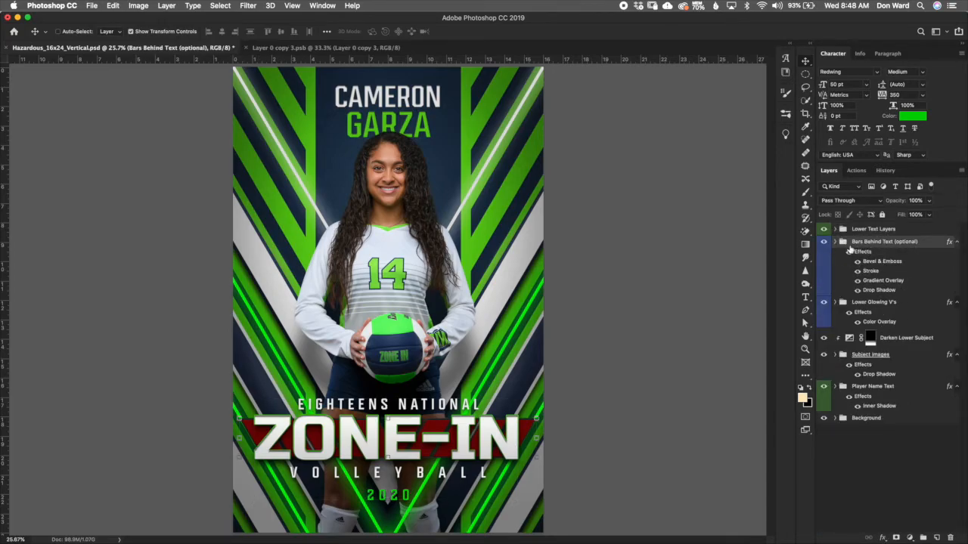
click(824, 229)
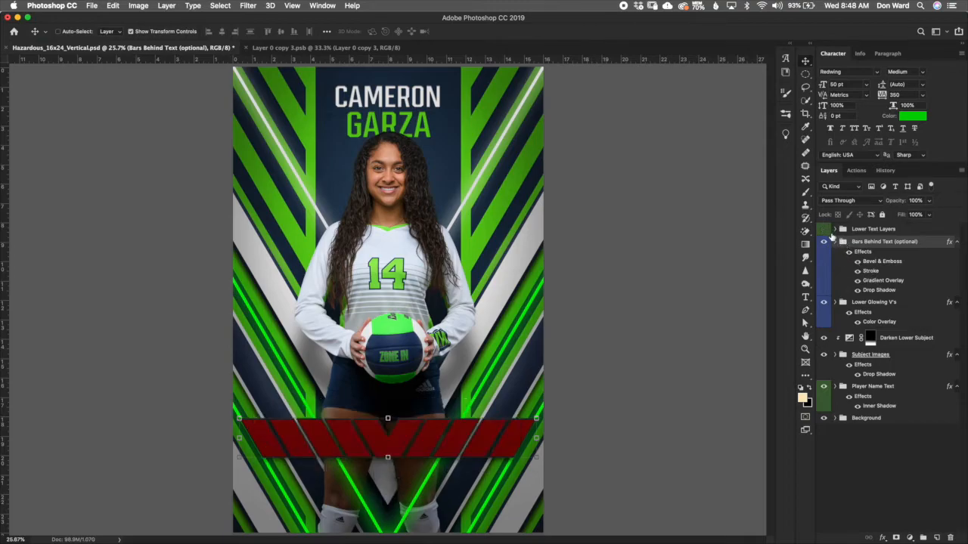
click(834, 241)
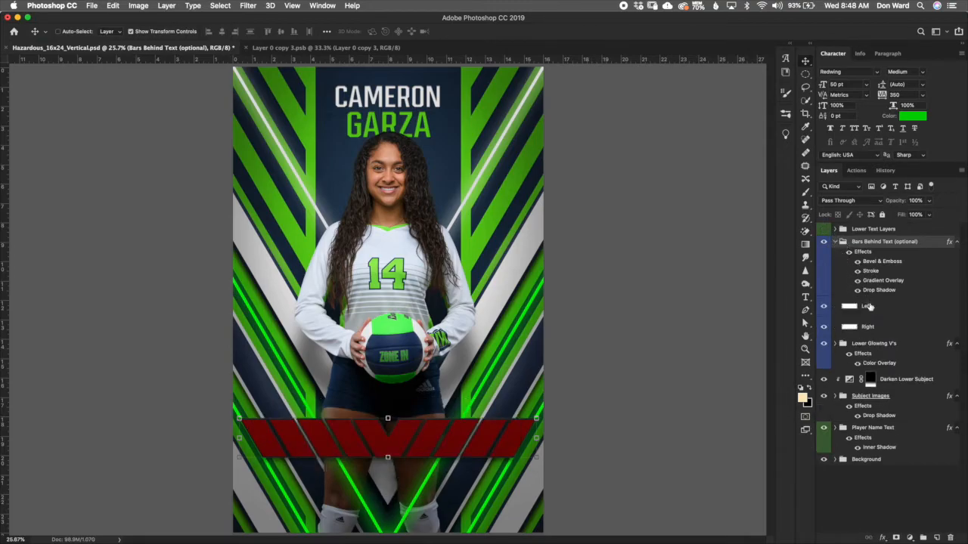
click(879, 310)
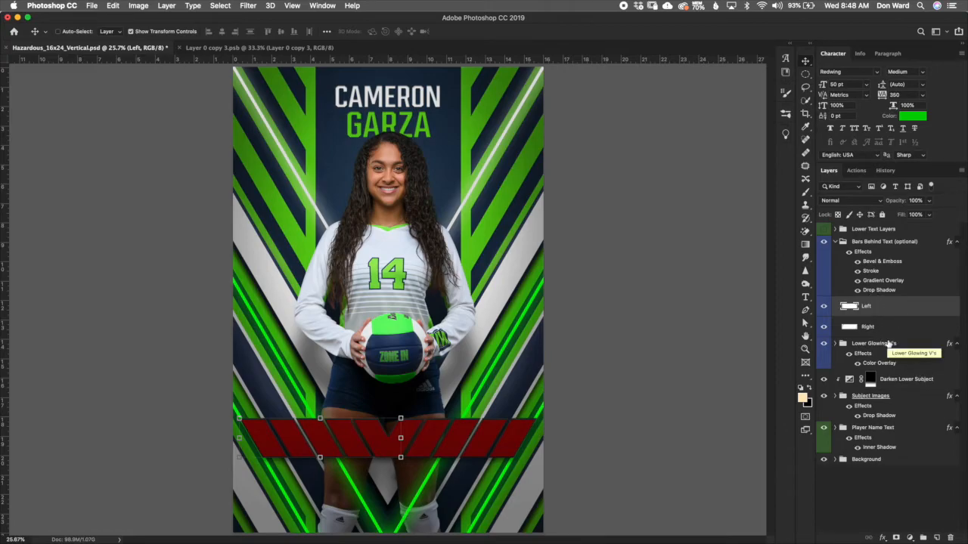
key(shift+Left)
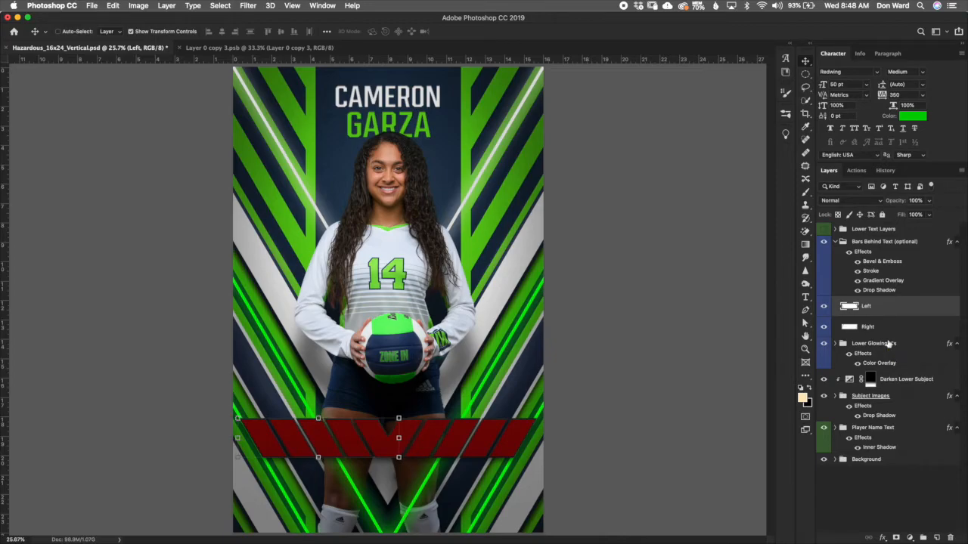
key(shift+Left)
Step: Nudge the right bar behind the text further right
click(911, 326)
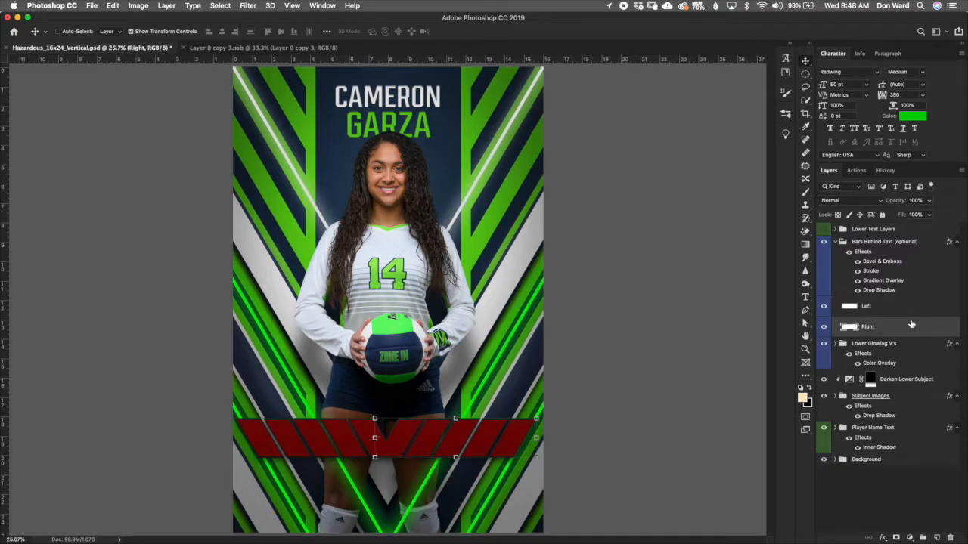
key(shift+Right)
key(shift+Right)
key(shift+Right)
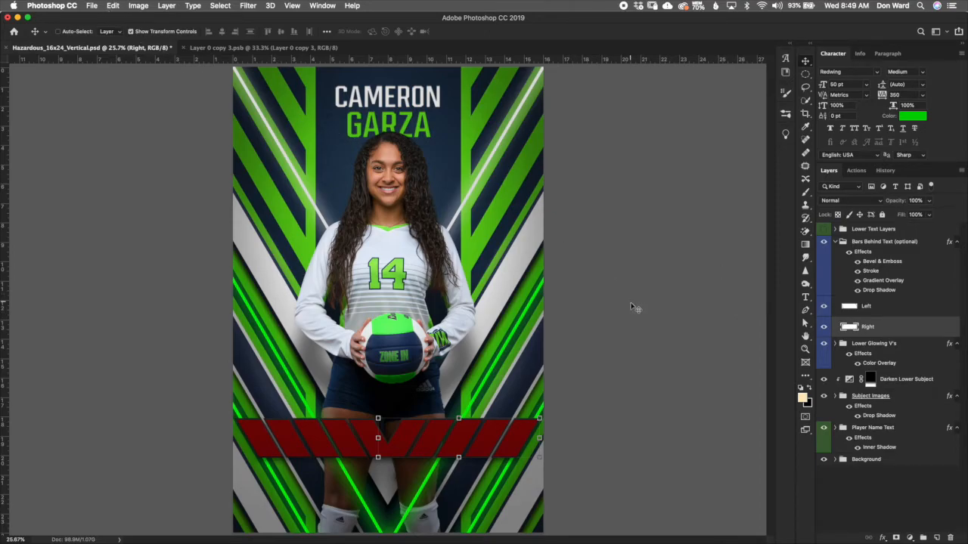
key(super+z)
key(super+shift+z)
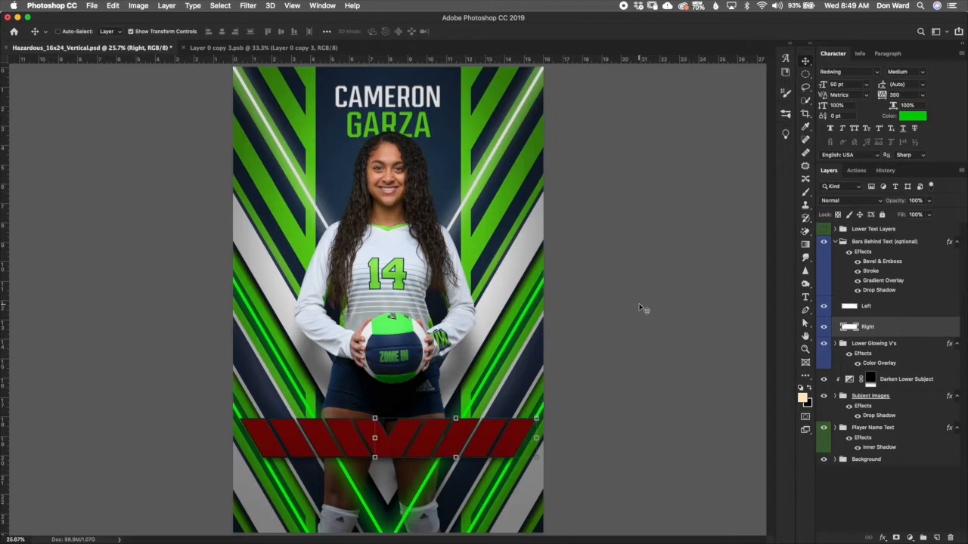
Step: Collapse the Bars Behind Text group and change its Gradient Overlay to a navy gradient preset
click(845, 252)
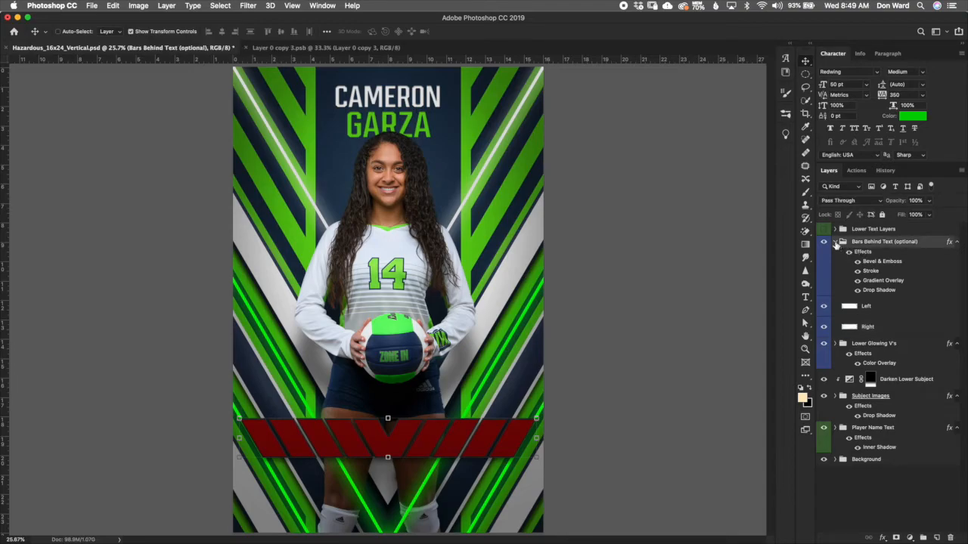
click(835, 242)
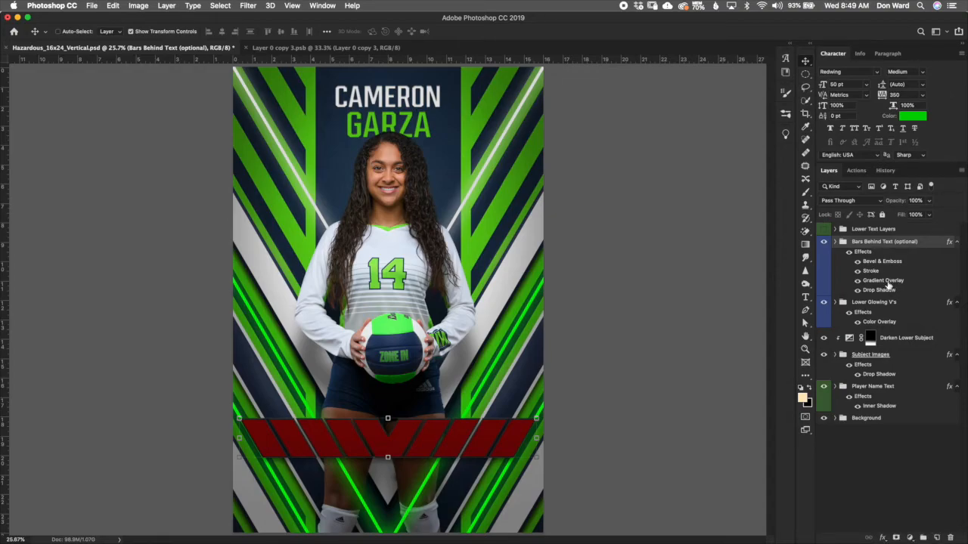
double_click(889, 284)
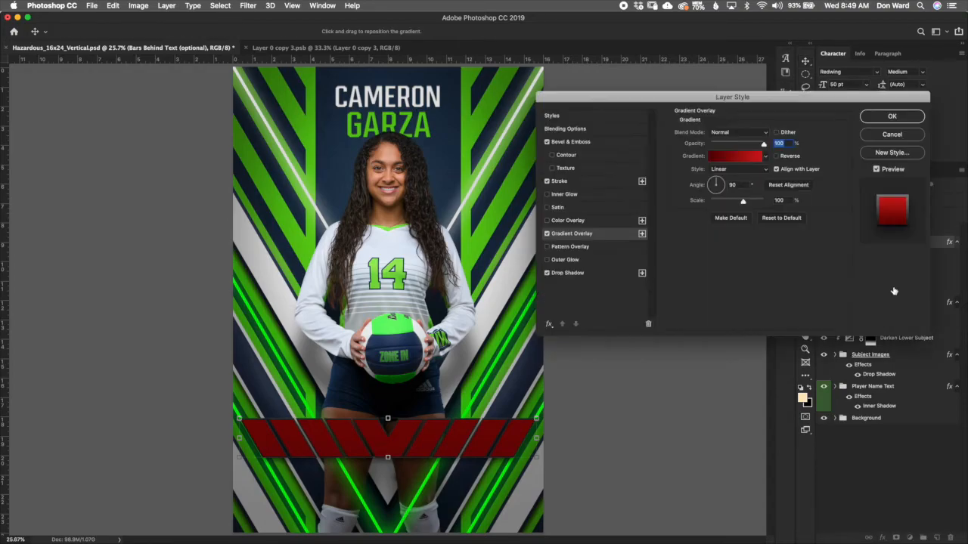
click(765, 157)
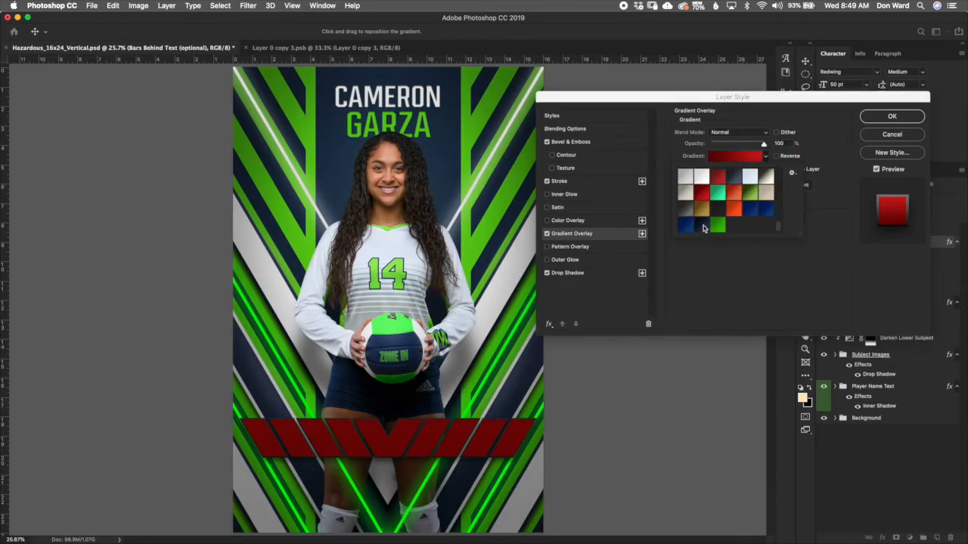
click(702, 226)
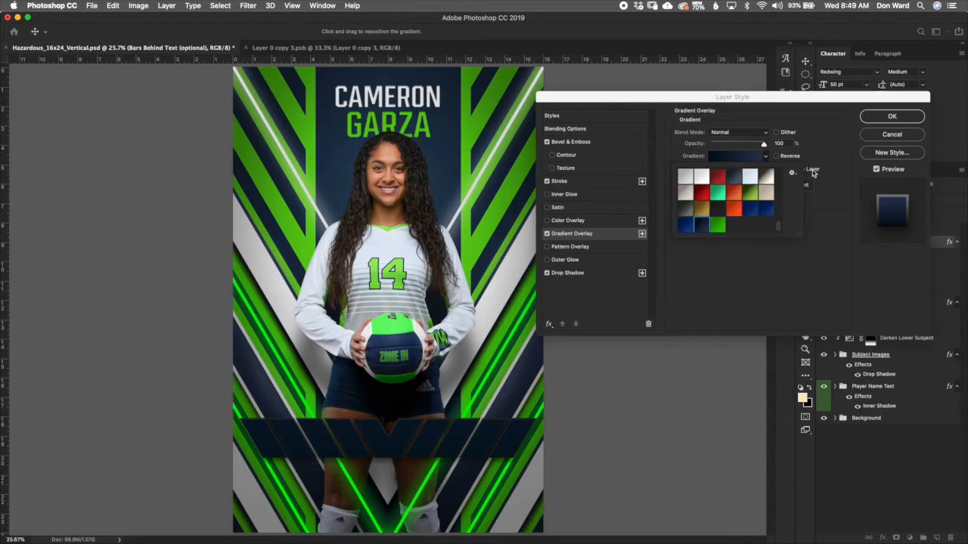
click(839, 168)
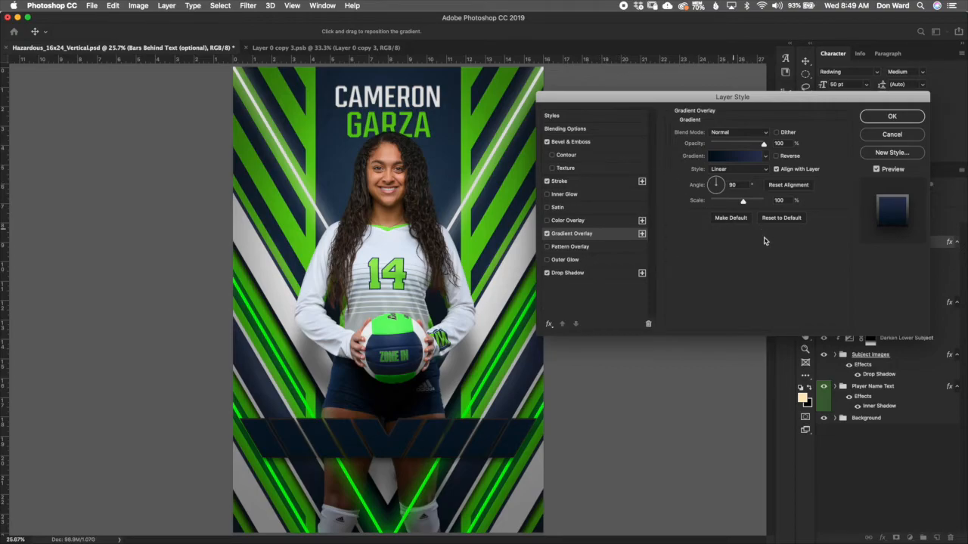
Step: Set the group's Stroke gradient to the green preset and apply the layer style
click(581, 181)
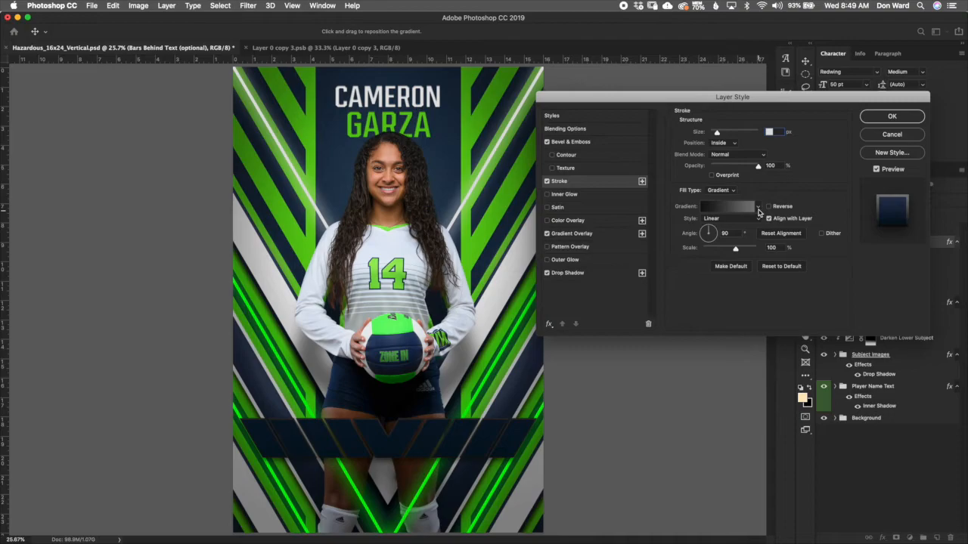
click(758, 208)
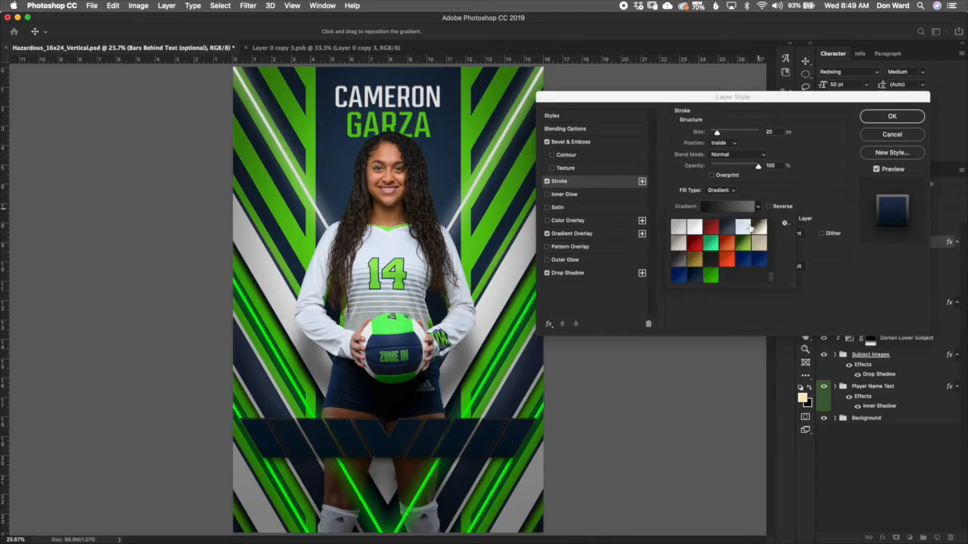
click(711, 276)
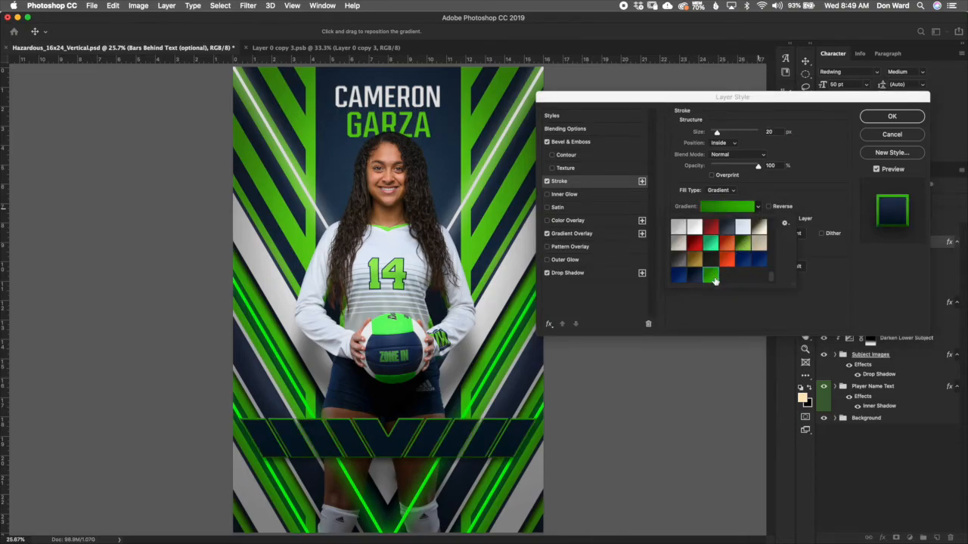
click(894, 118)
click(893, 117)
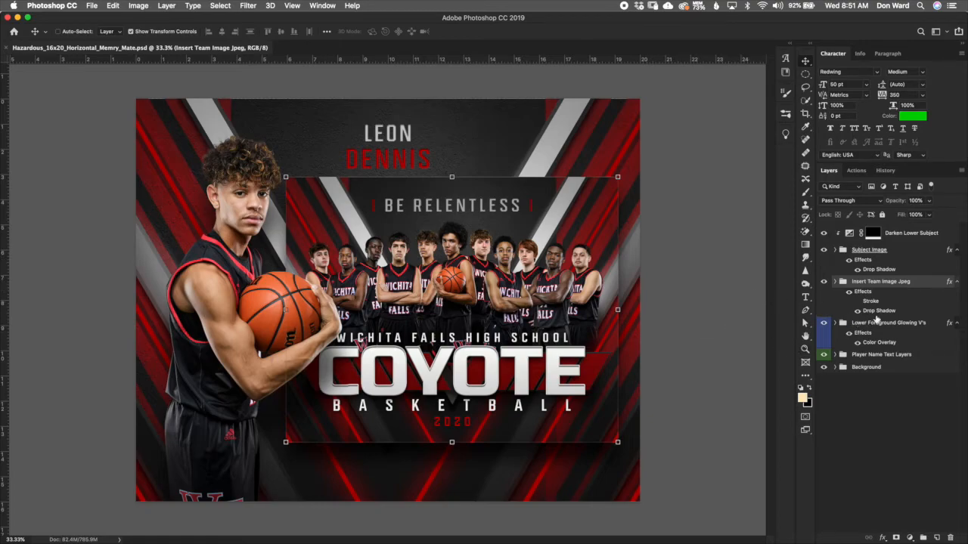
Step: In the memory mate poster, delete the Sample Team Image layer from the Insert Team Image Jpeg group
click(891, 386)
click(885, 285)
click(906, 257)
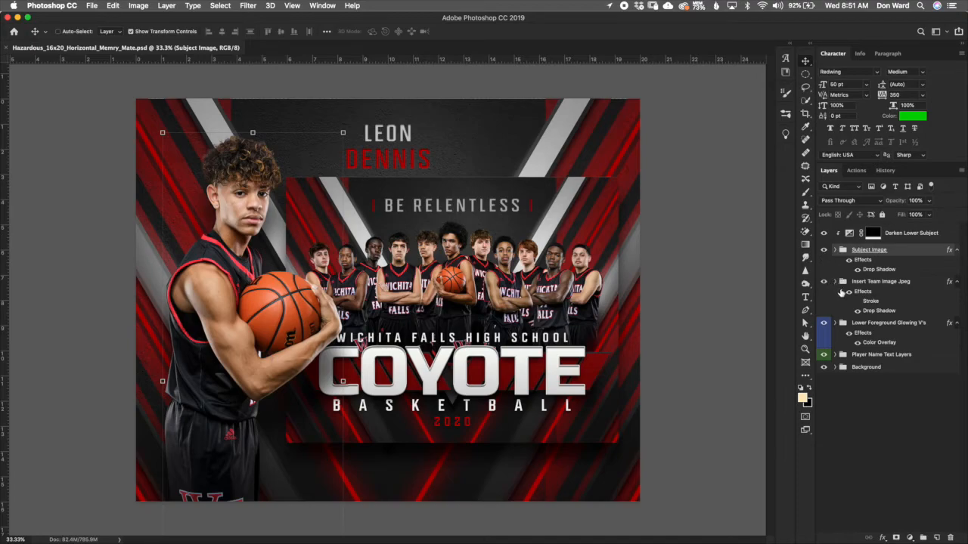
click(835, 282)
click(877, 329)
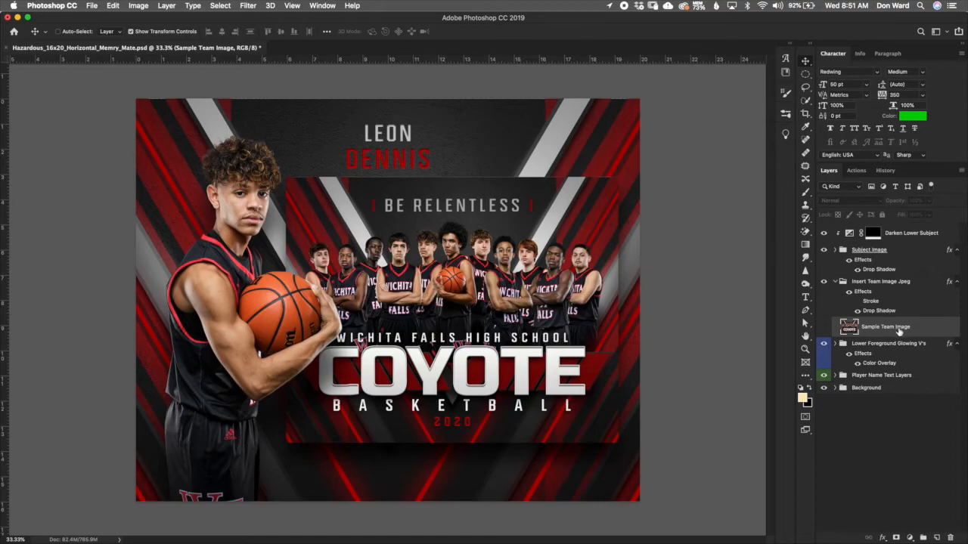
key(BackSpace)
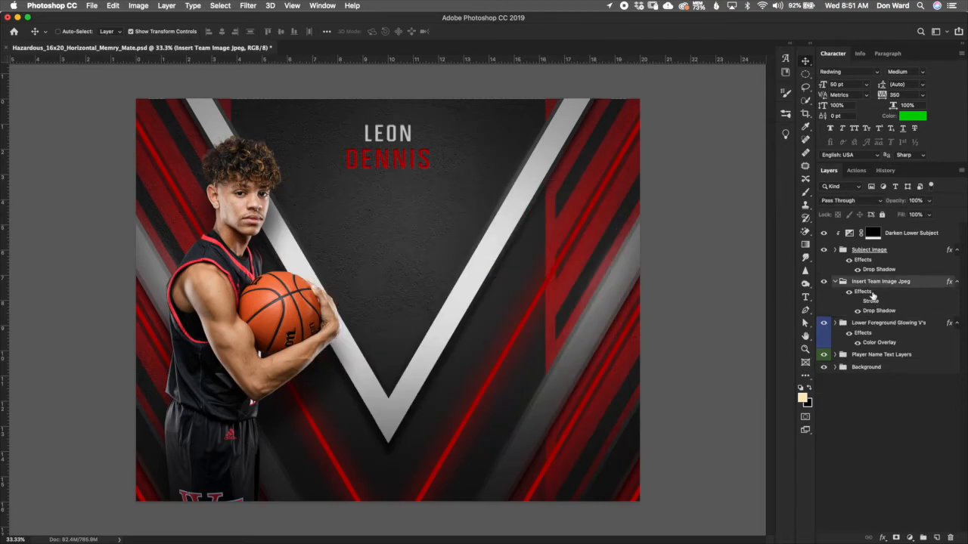
Step: Open Hazardous_16x20_Horizontal copy.jpg from the Hazardous Sample Images folder
drag(839, 254, 835, 251)
click(834, 251)
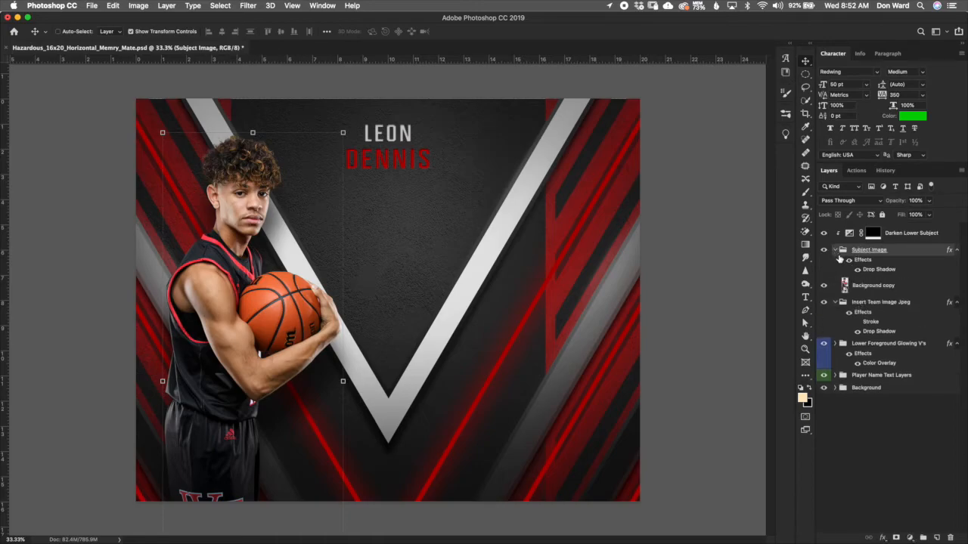
click(881, 286)
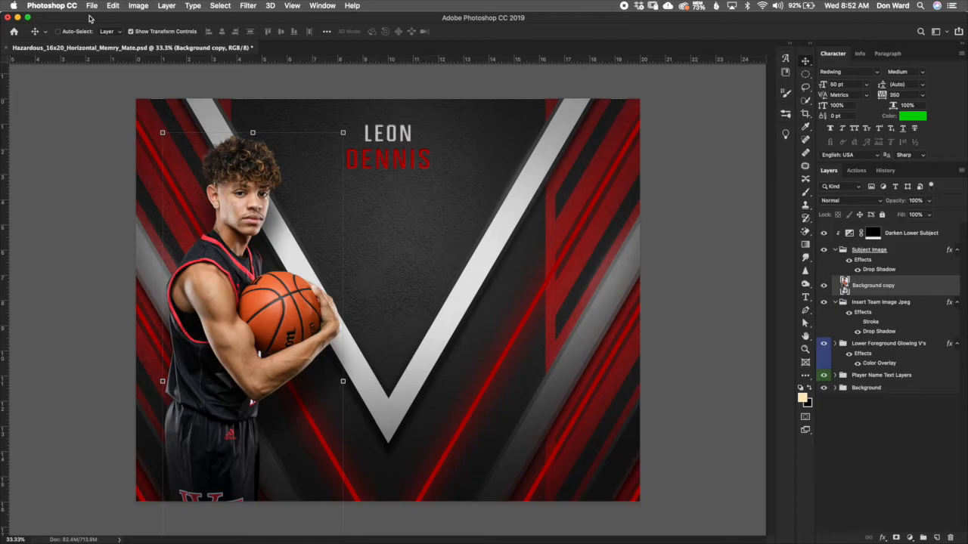
click(91, 6)
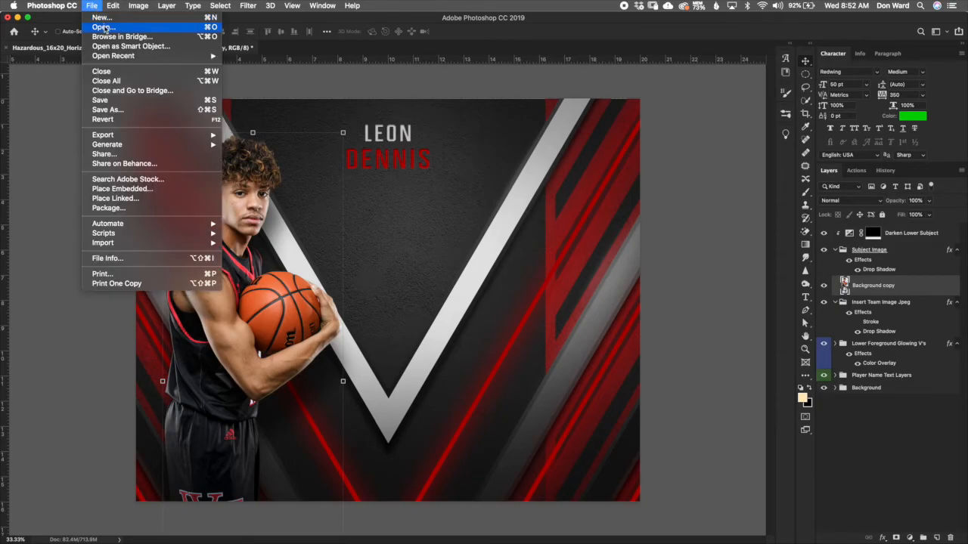
click(105, 29)
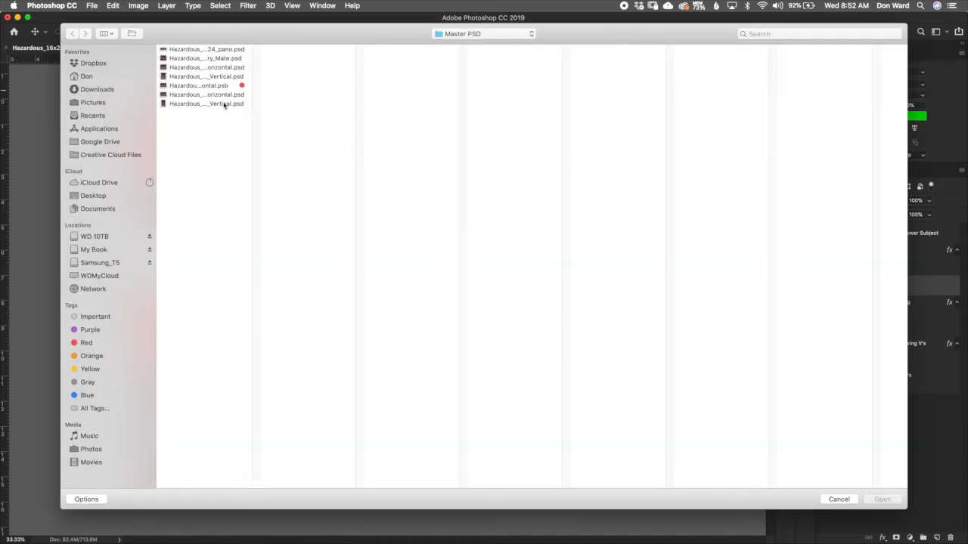
drag(273, 37, 242, 130)
click(436, 129)
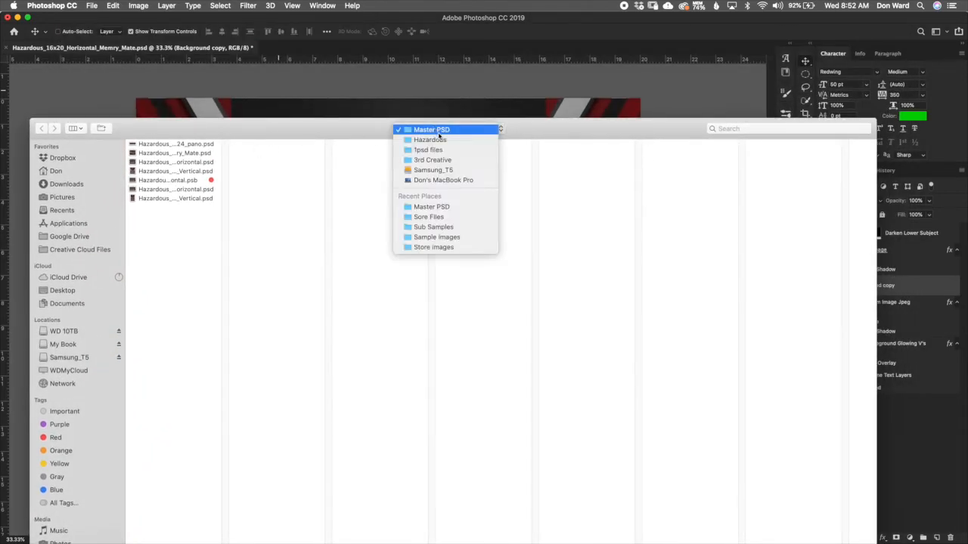
click(445, 140)
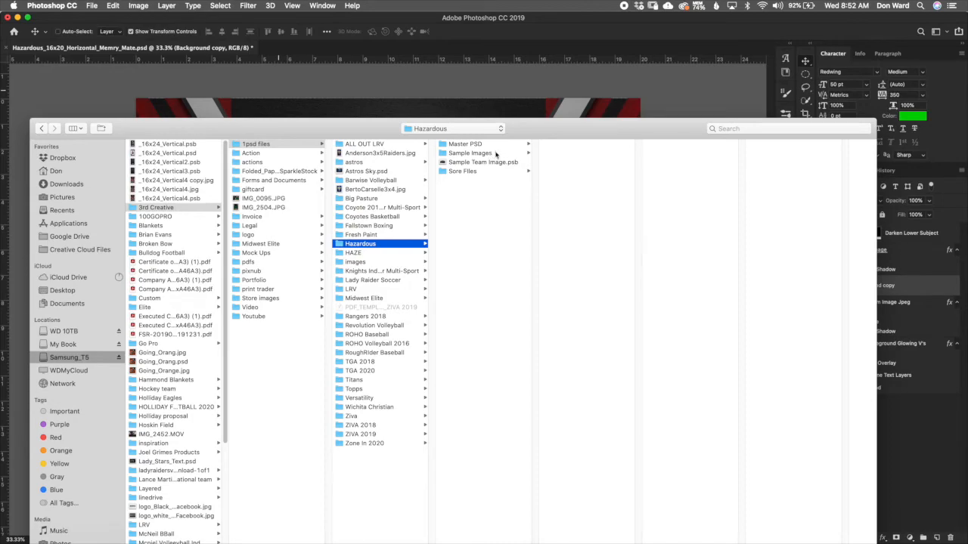
click(495, 153)
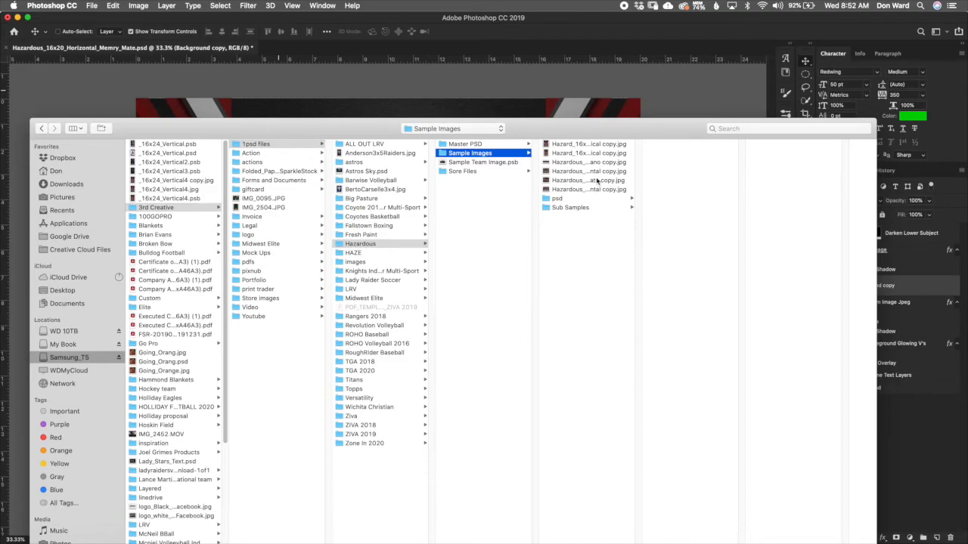
click(597, 180)
click(603, 172)
drag(608, 134, 506, 153)
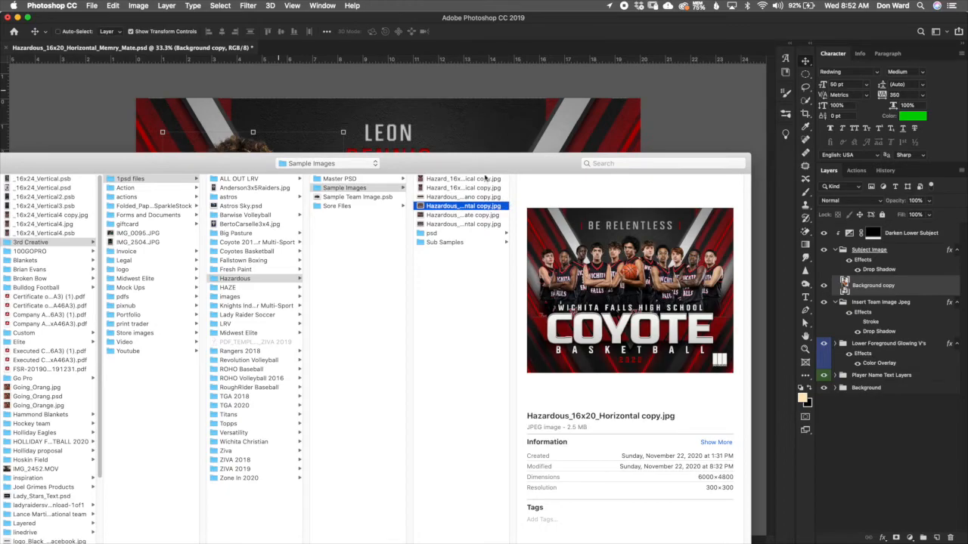
drag(511, 167, 297, 164)
drag(536, 150, 800, 79)
drag(604, 93, 594, 202)
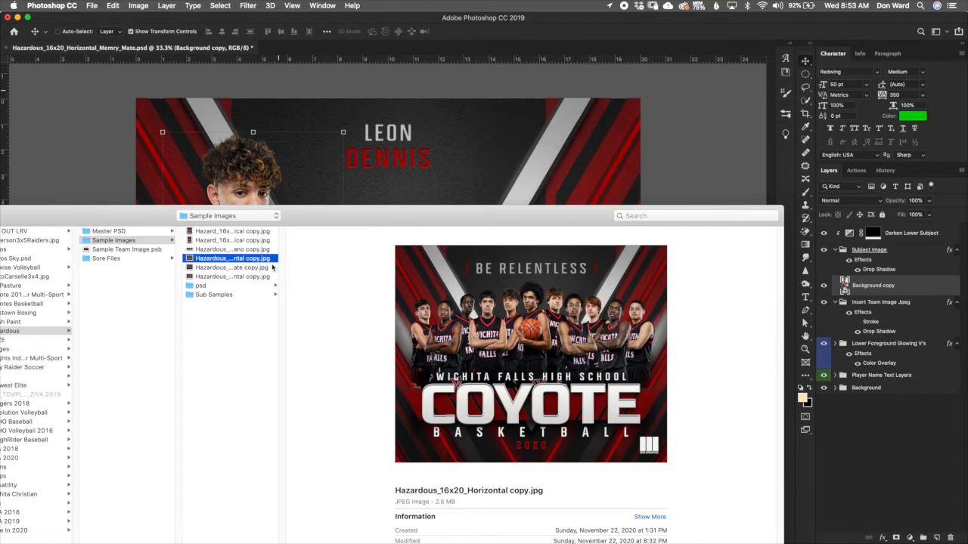
drag(268, 262, 330, 186)
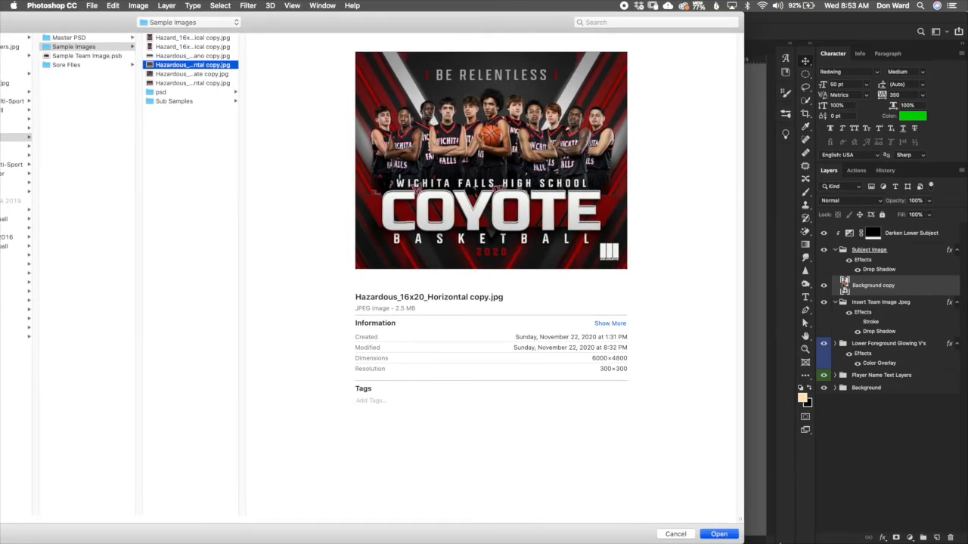
click(719, 534)
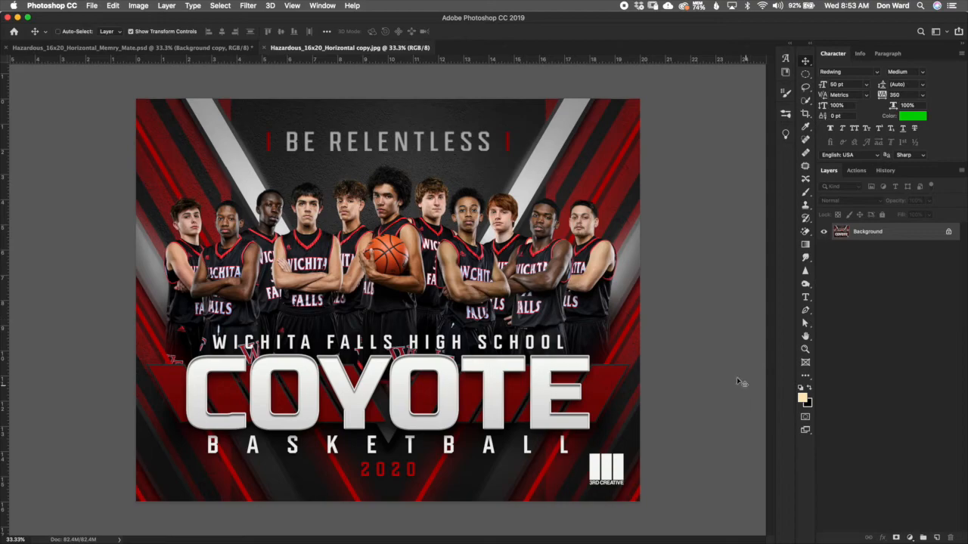
Step: Copy the team photo into the memory mate poster as a new layer and close the JPEG document
key(F2)
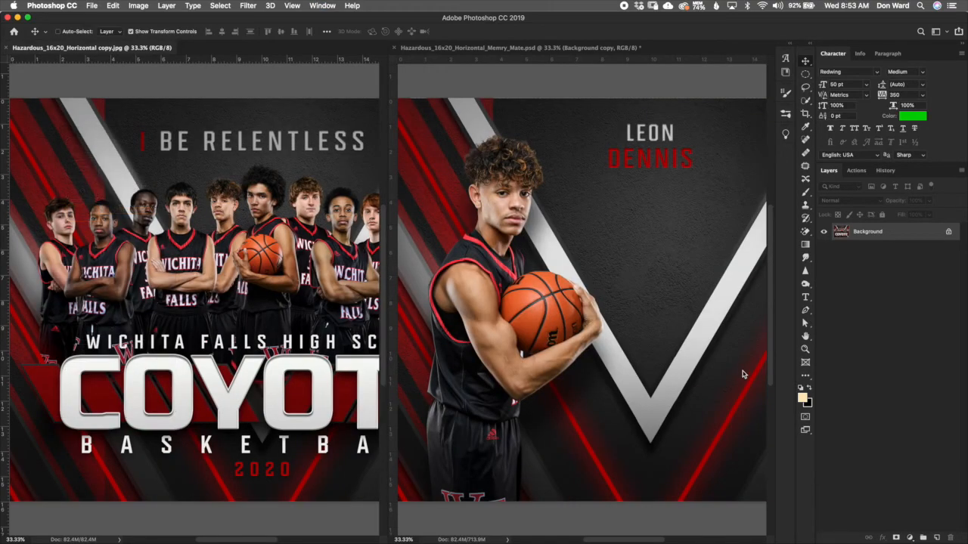
drag(844, 234, 659, 227)
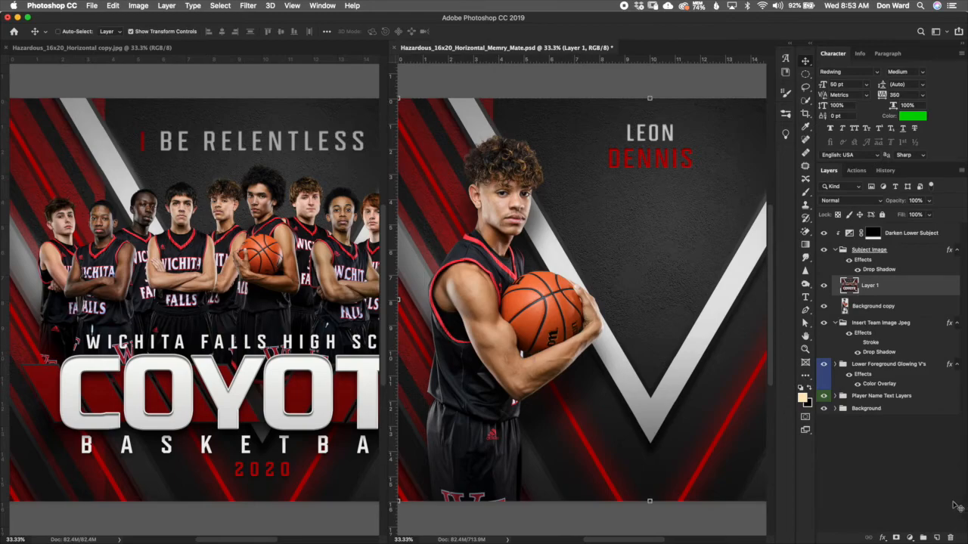
click(89, 51)
click(6, 48)
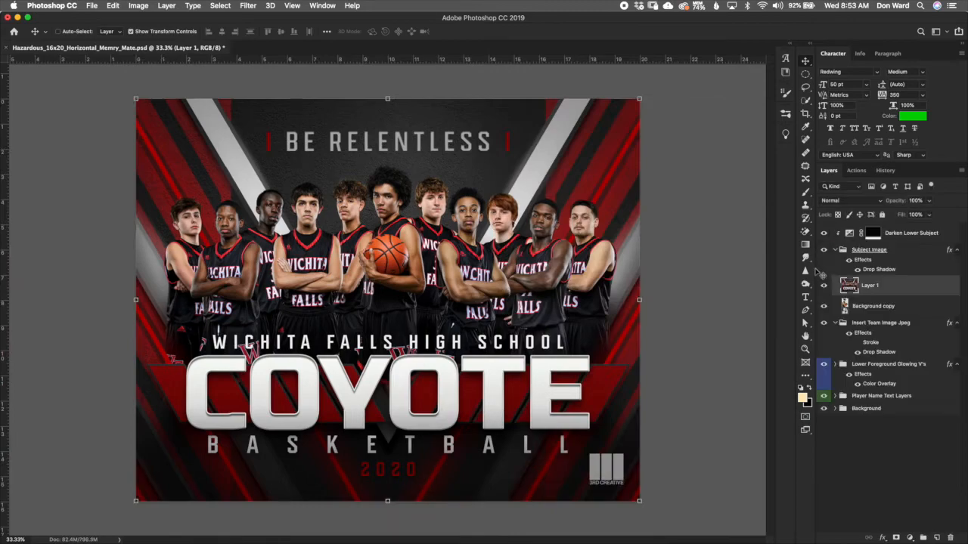
Step: Convert the team photo layer to a smart object and move it into the Insert Team Image Jpeg group
right_click(900, 289)
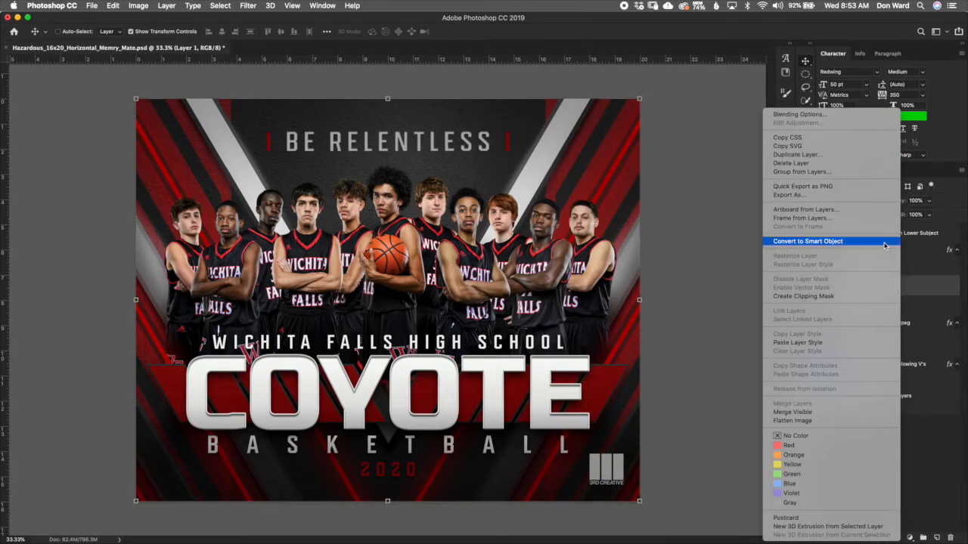
click(884, 242)
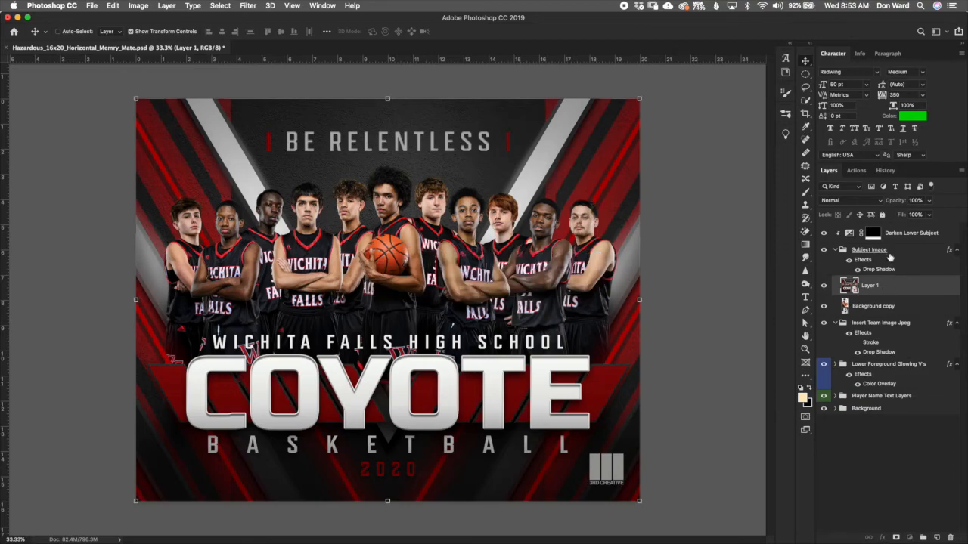
drag(899, 295, 893, 330)
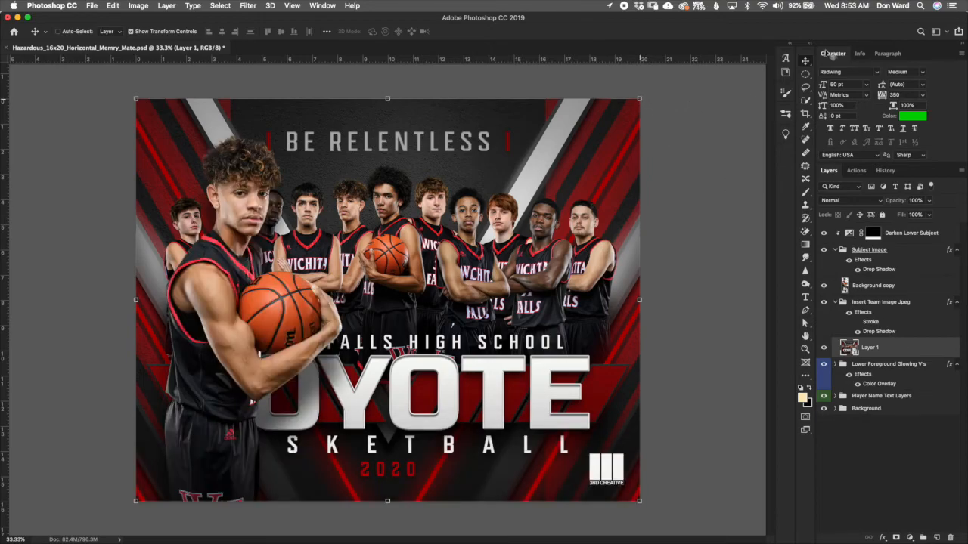
Step: Scale the team photo to about 66% and position it in the frame below the player name
key(super+t)
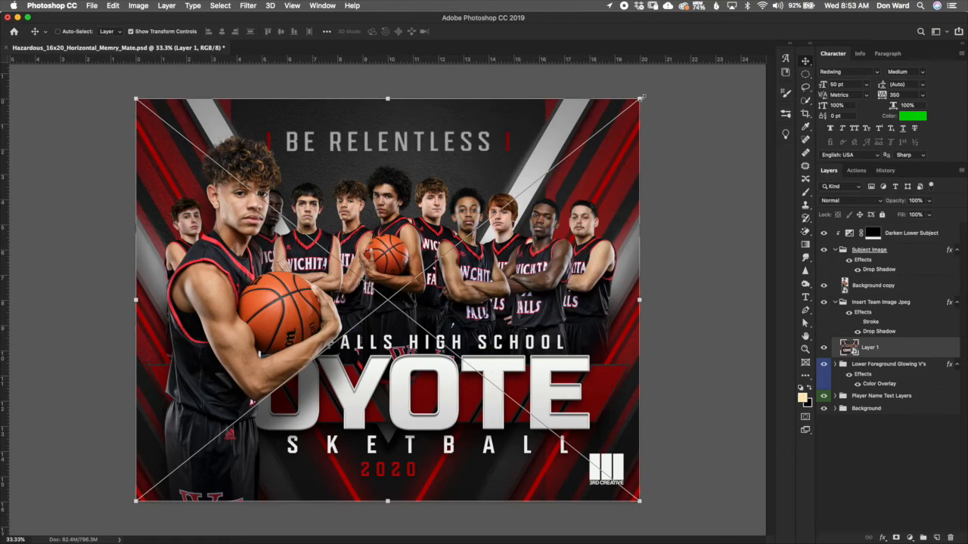
drag(136, 98, 137, 99)
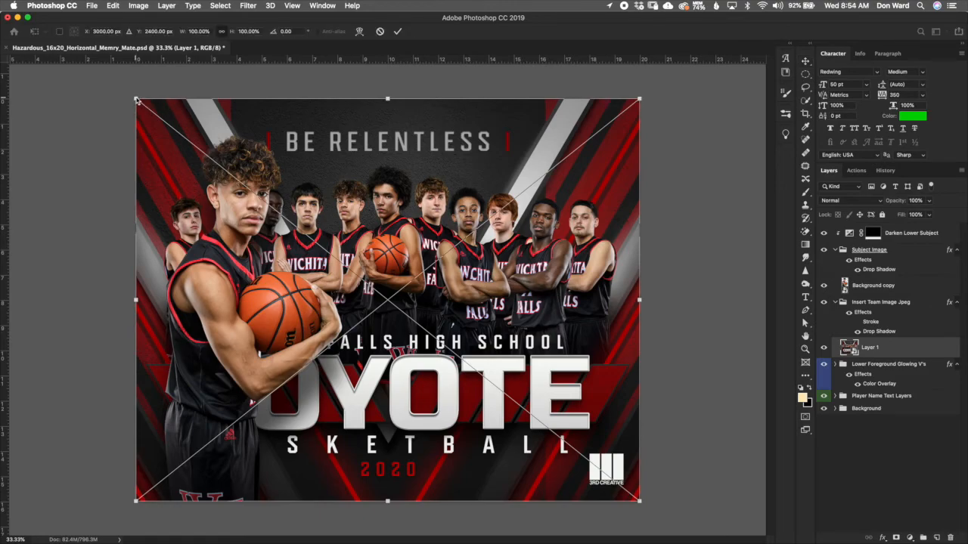
drag(270, 173, 326, 209)
drag(544, 288, 525, 242)
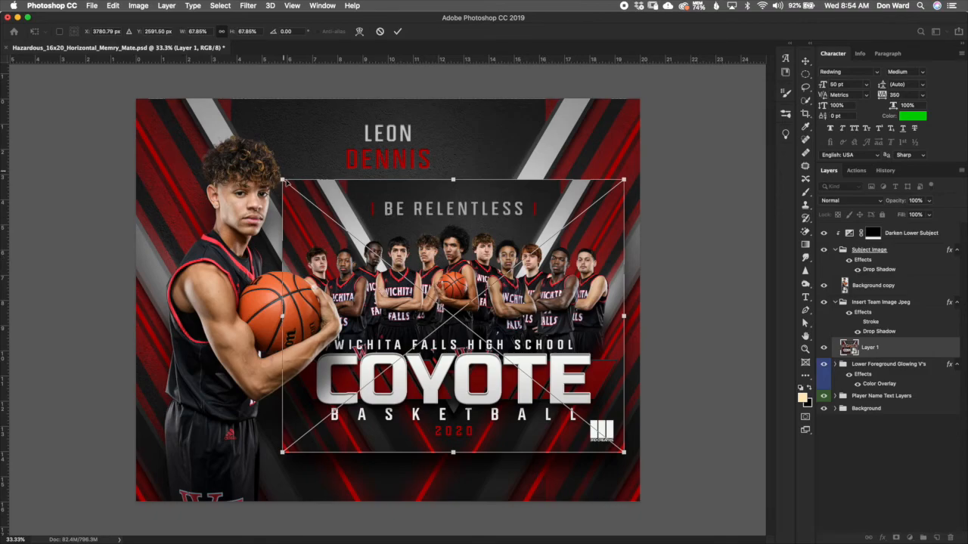
drag(287, 183, 291, 185)
drag(506, 251, 504, 257)
click(398, 31)
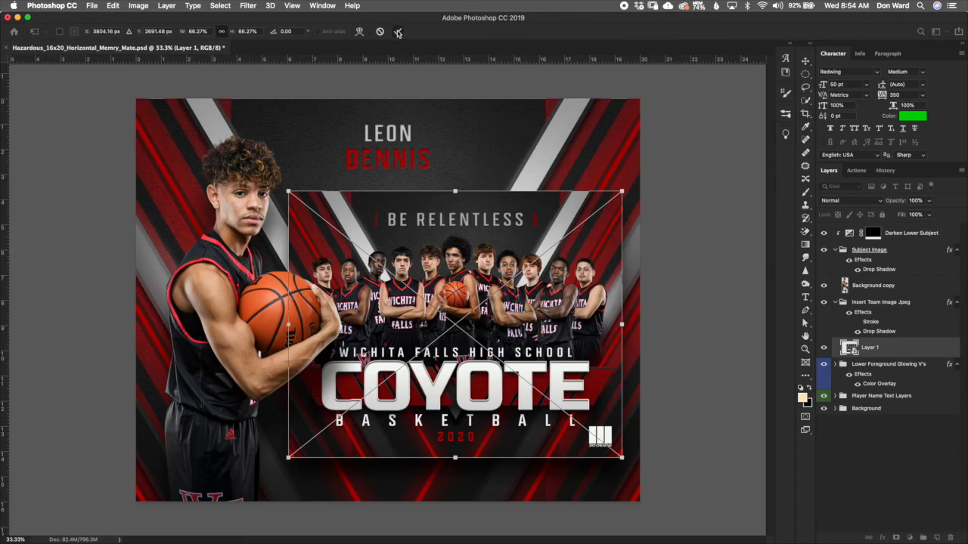
Step: Nudge the team photo up six steps and left three steps, then select the Insert Team Image Jpeg group
key(Up)
key(Up)
key(Up)
key(Up)
key(Up)
key(Up)
key(Up)
key(Up)
key(Up)
key(Up)
key(Up)
key(Up)
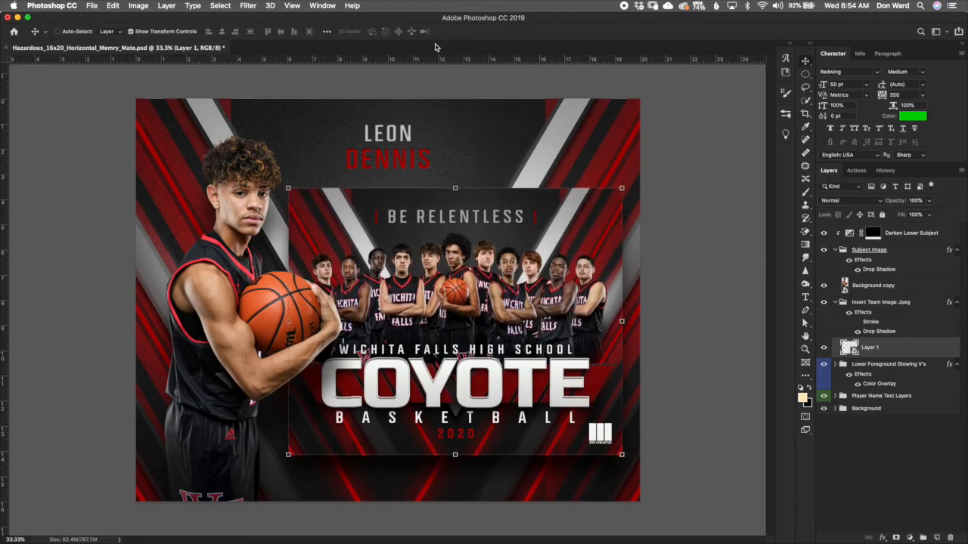
key(Up)
key(Up)
key(Up)
key(Up)
key(Up)
key(Up)
key(Up)
key(Up)
key(Up)
key(Left)
key(Left)
key(Left)
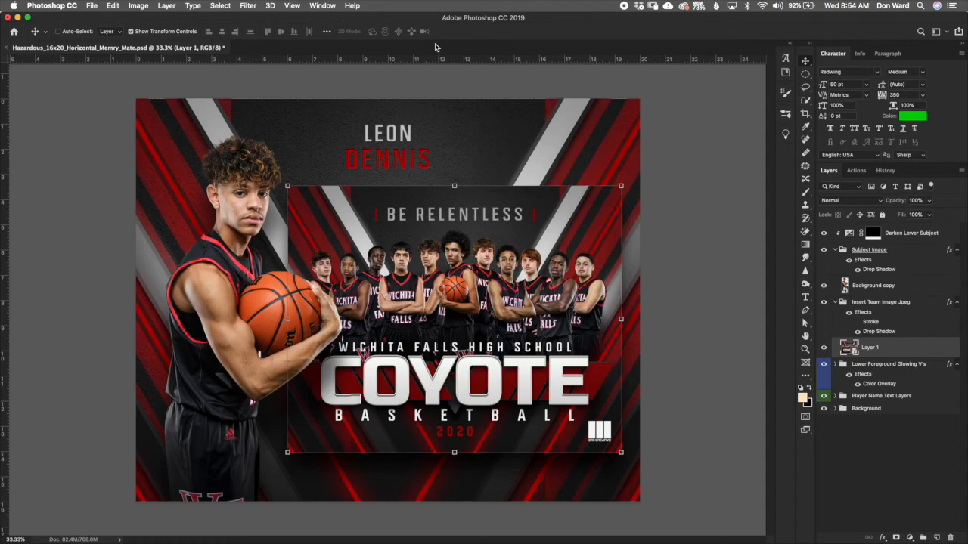
click(901, 310)
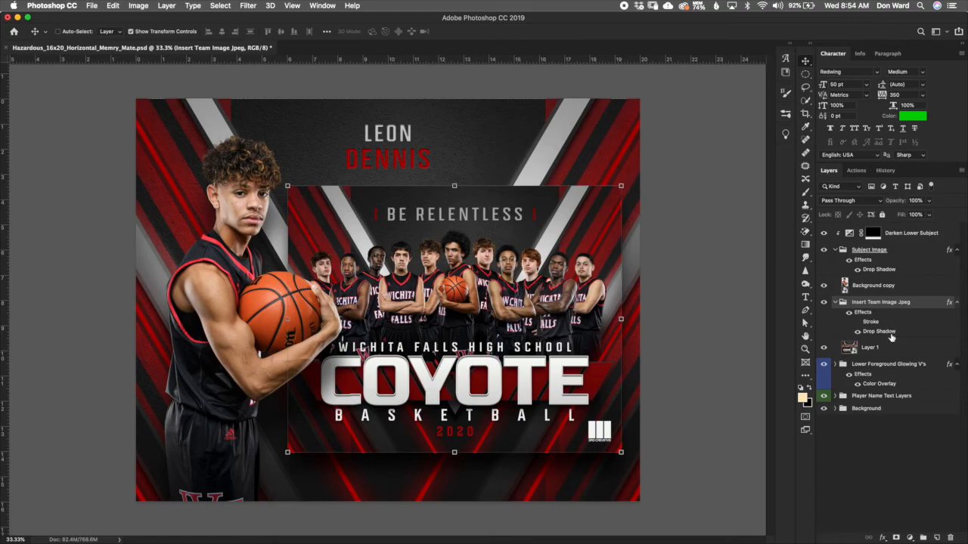